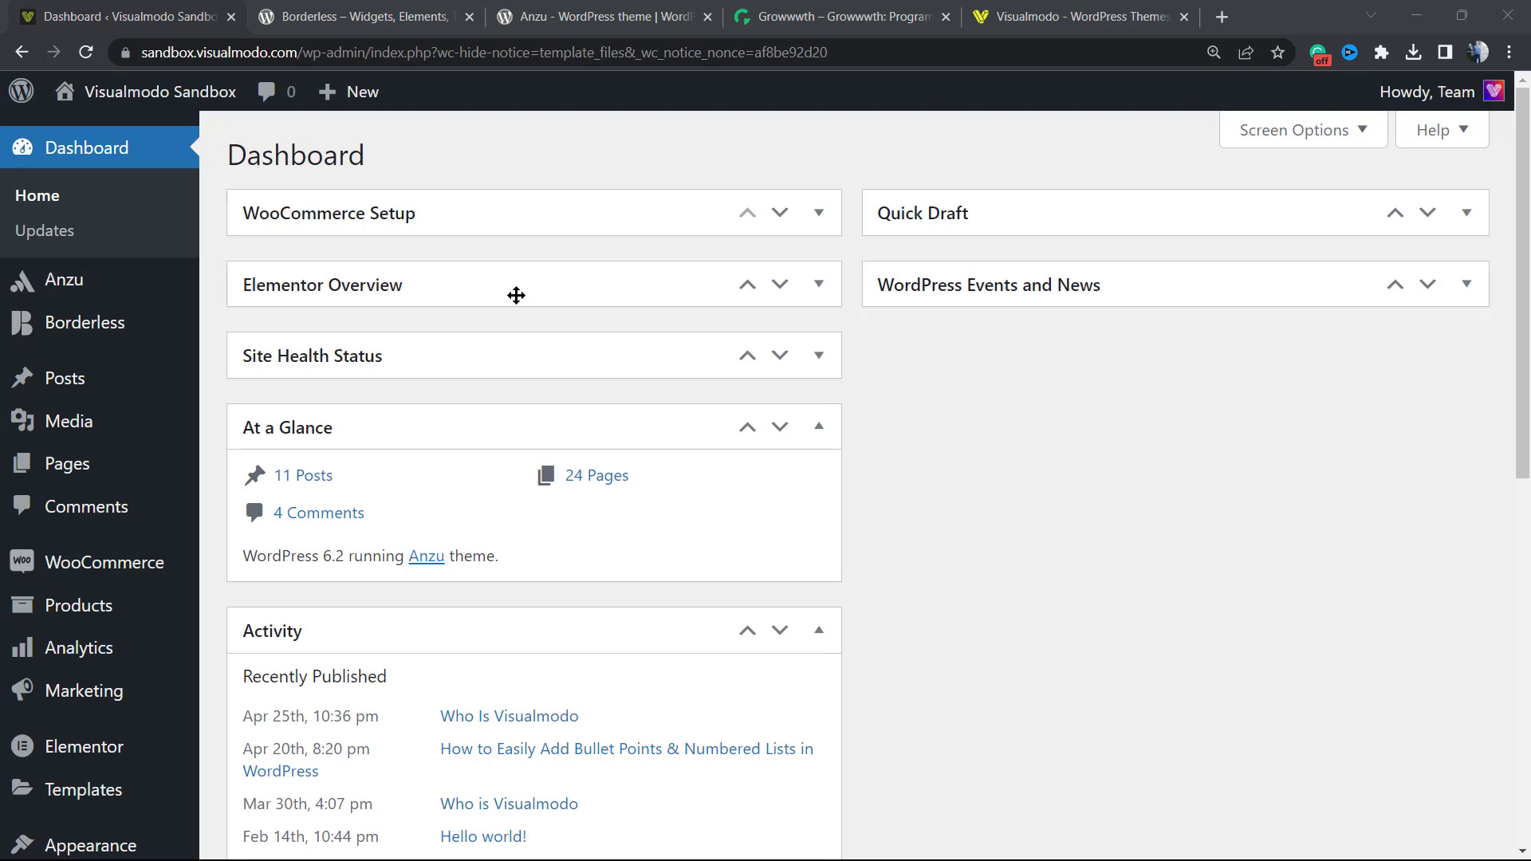
Step: Open the page for adding new plugins and search for "WP 2FA"
{"action": "scroll", "coordinate": [79, 382], "scroll_direction": "down", "scroll_amount": 3}
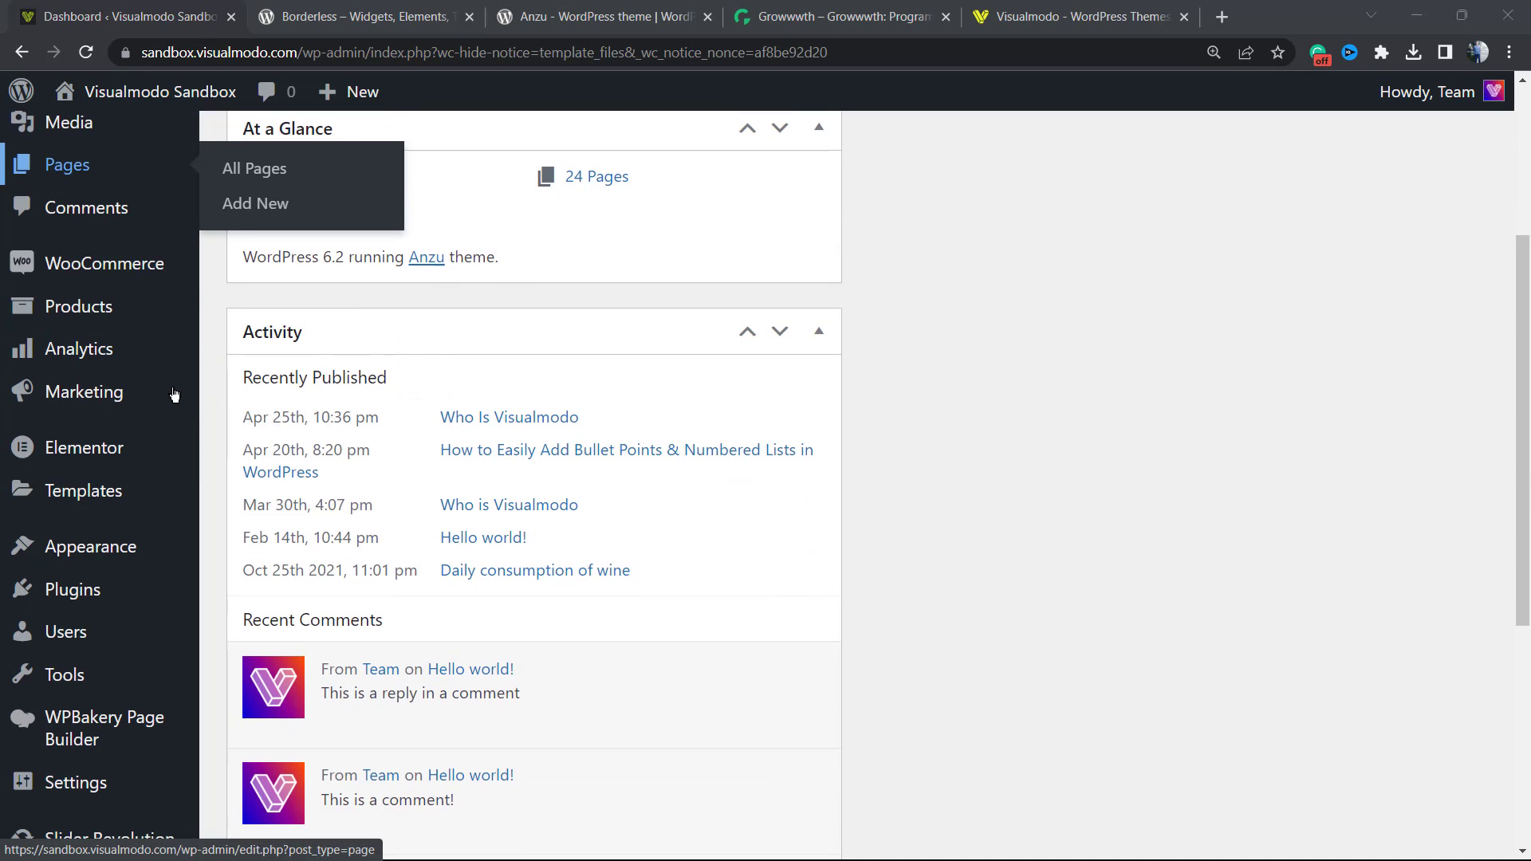
{"action": "mouse_move", "coordinate": [94, 597]}
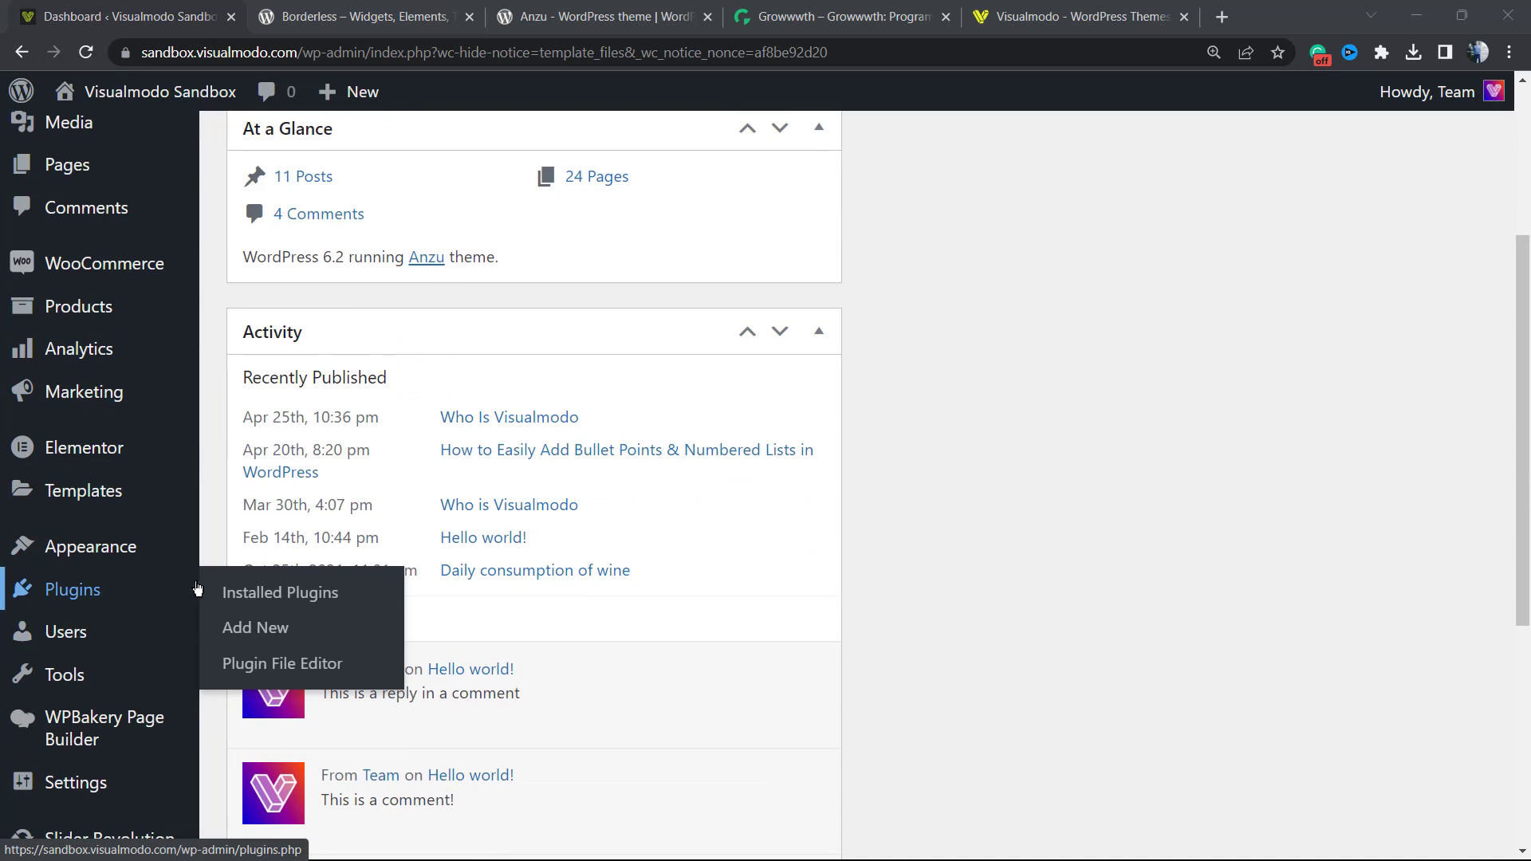
{"action": "left_click", "coordinate": [279, 643]}
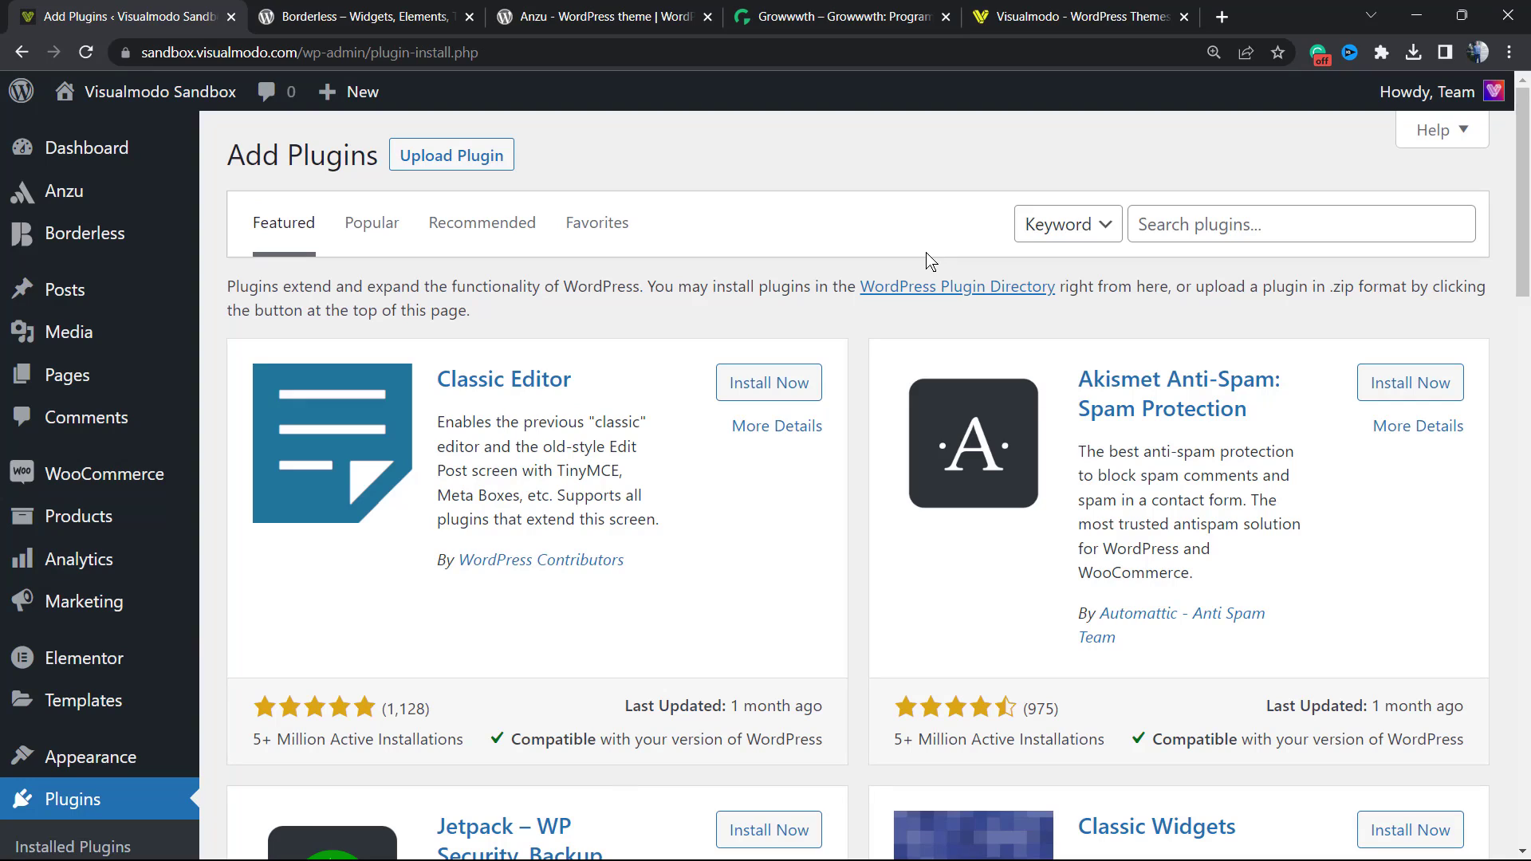
{"action": "left_click", "coordinate": [1165, 225]}
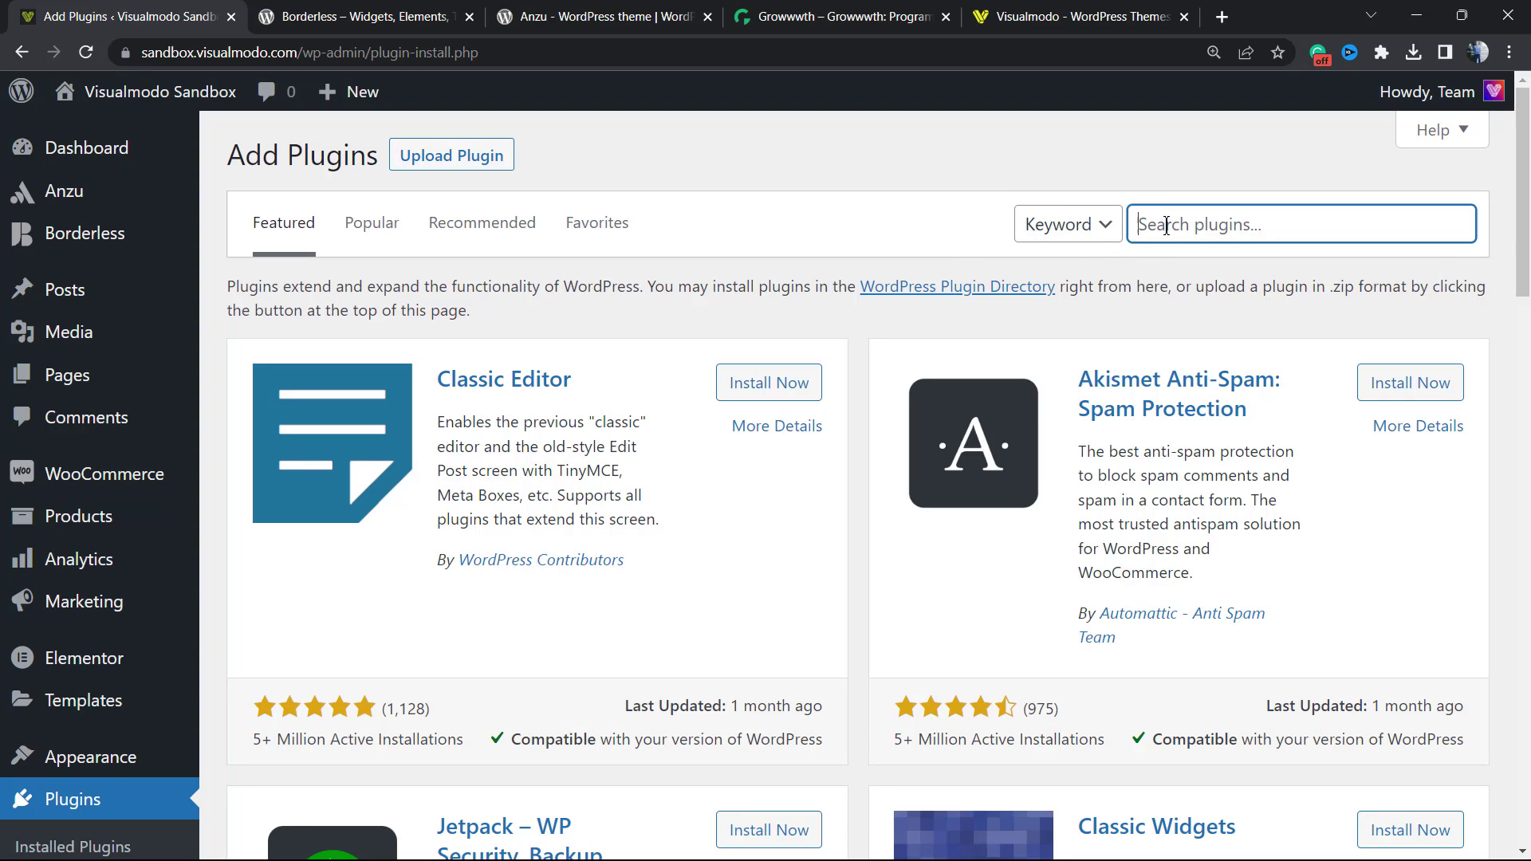
{"action": "type", "text": "WP 2FA"}
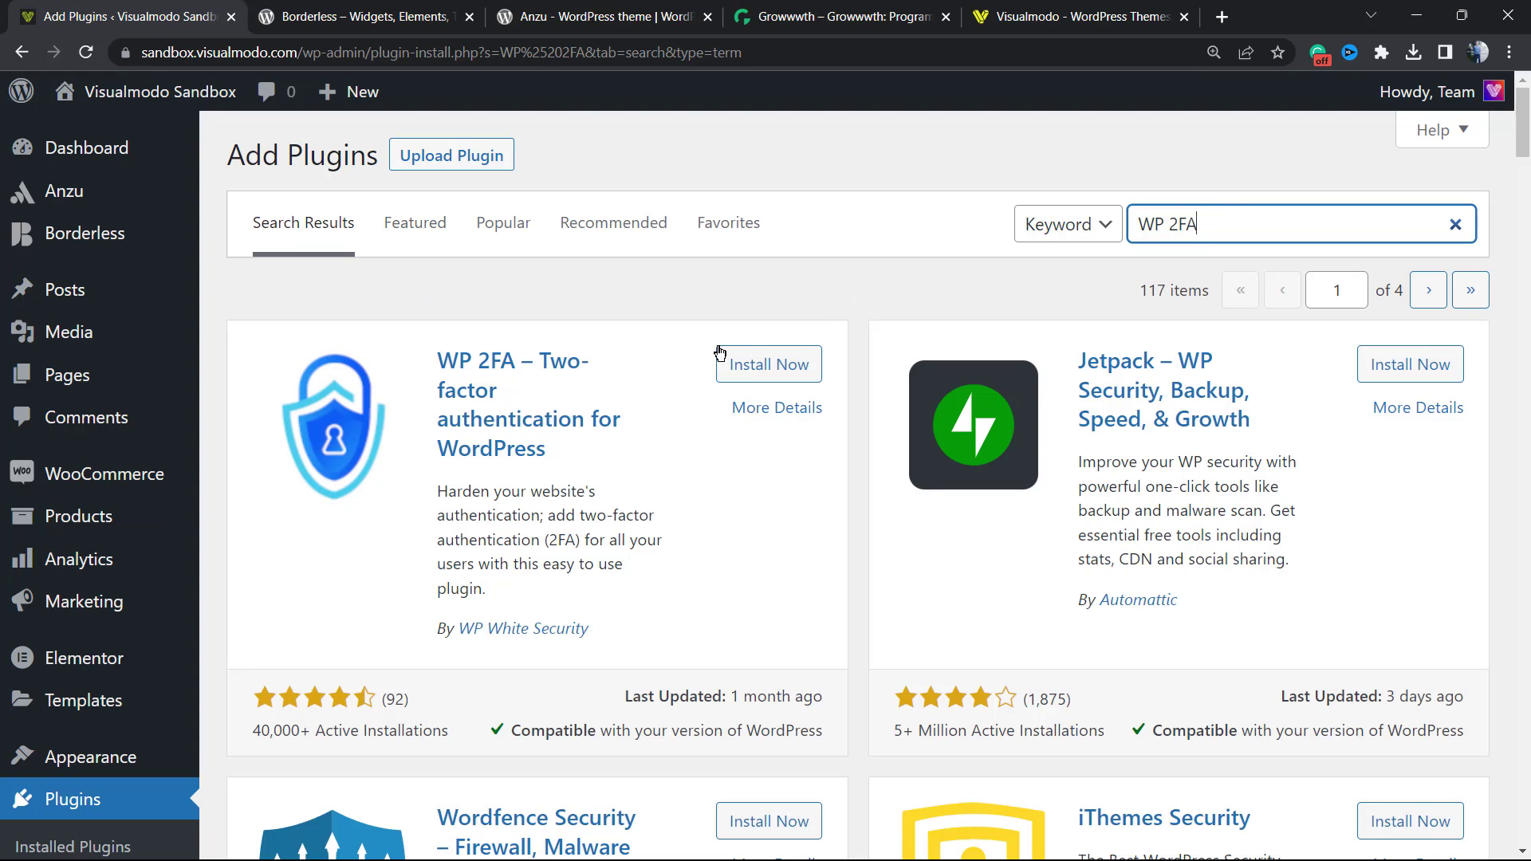
Step: Install and activate the WP 2FA – Two-factor authentication for WordPress plugin
{"action": "left_click_drag", "start_coordinate": [608, 462], "coordinate": [701, 416]}
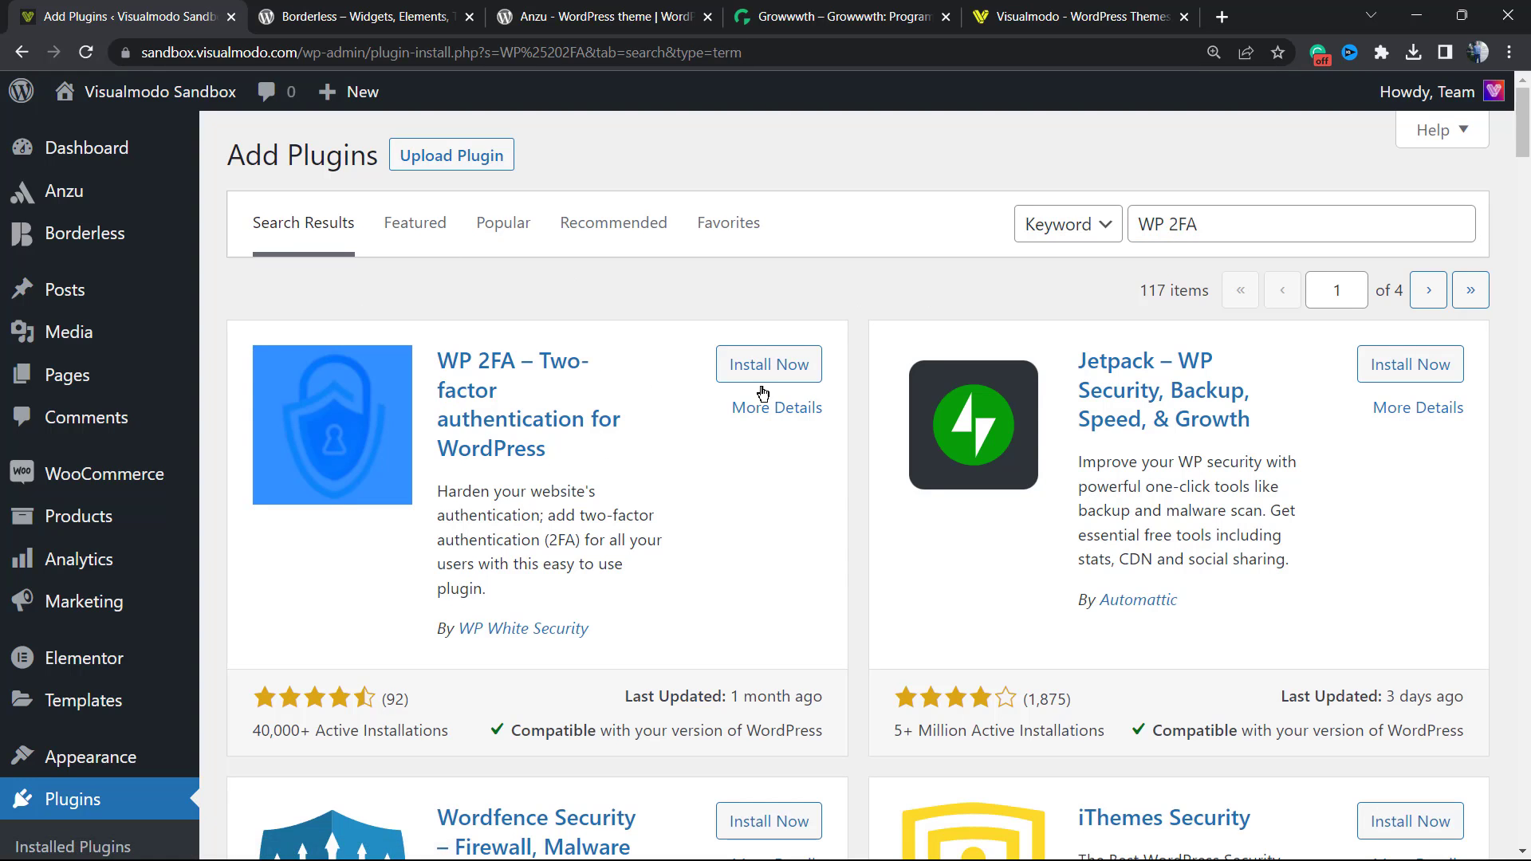
{"action": "left_click", "coordinate": [785, 343]}
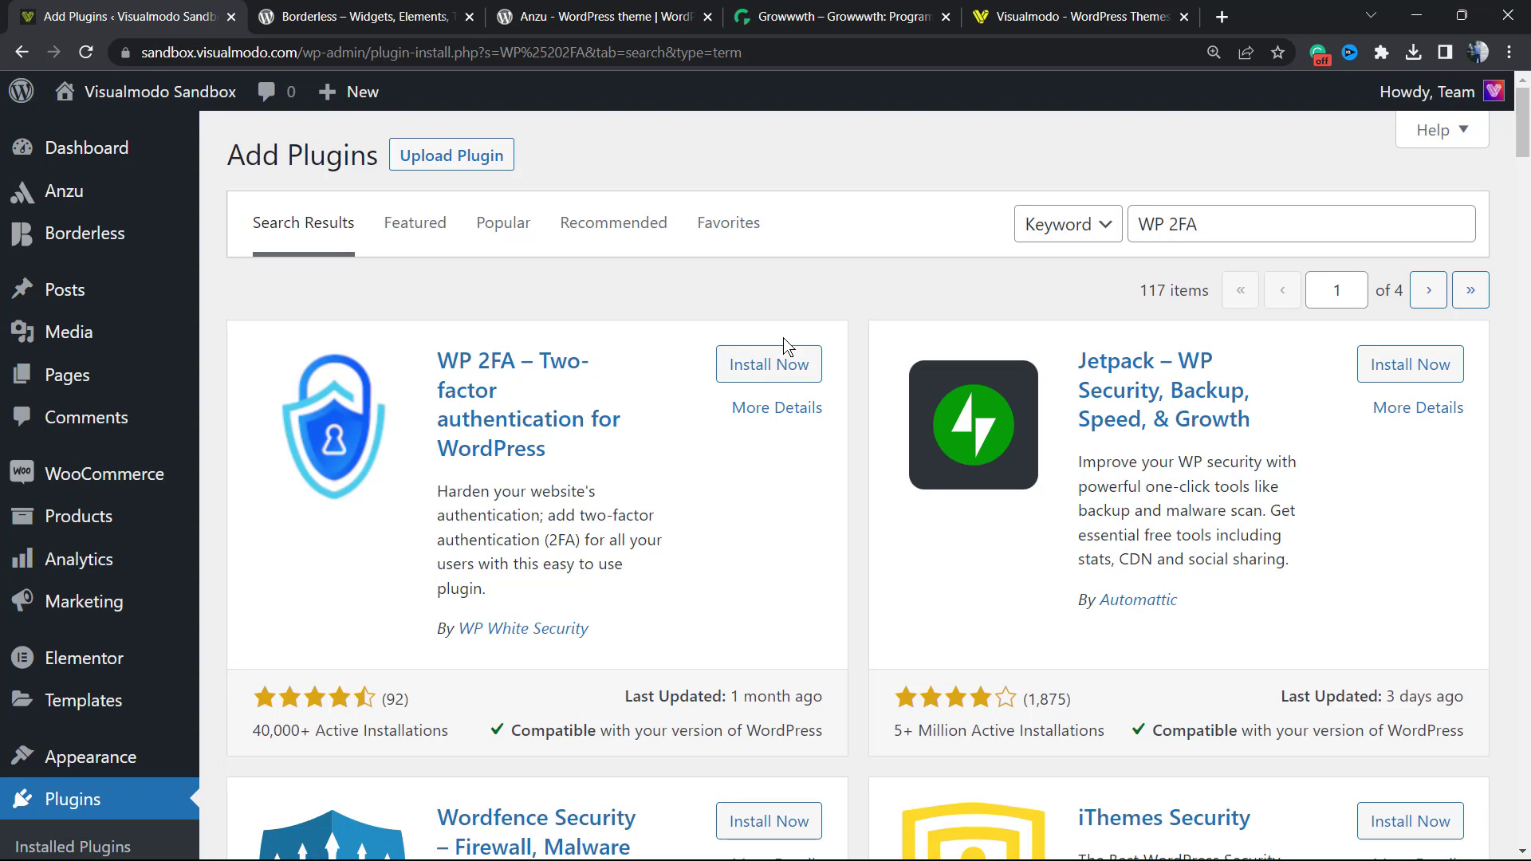
{"action": "left_click", "coordinate": [765, 366]}
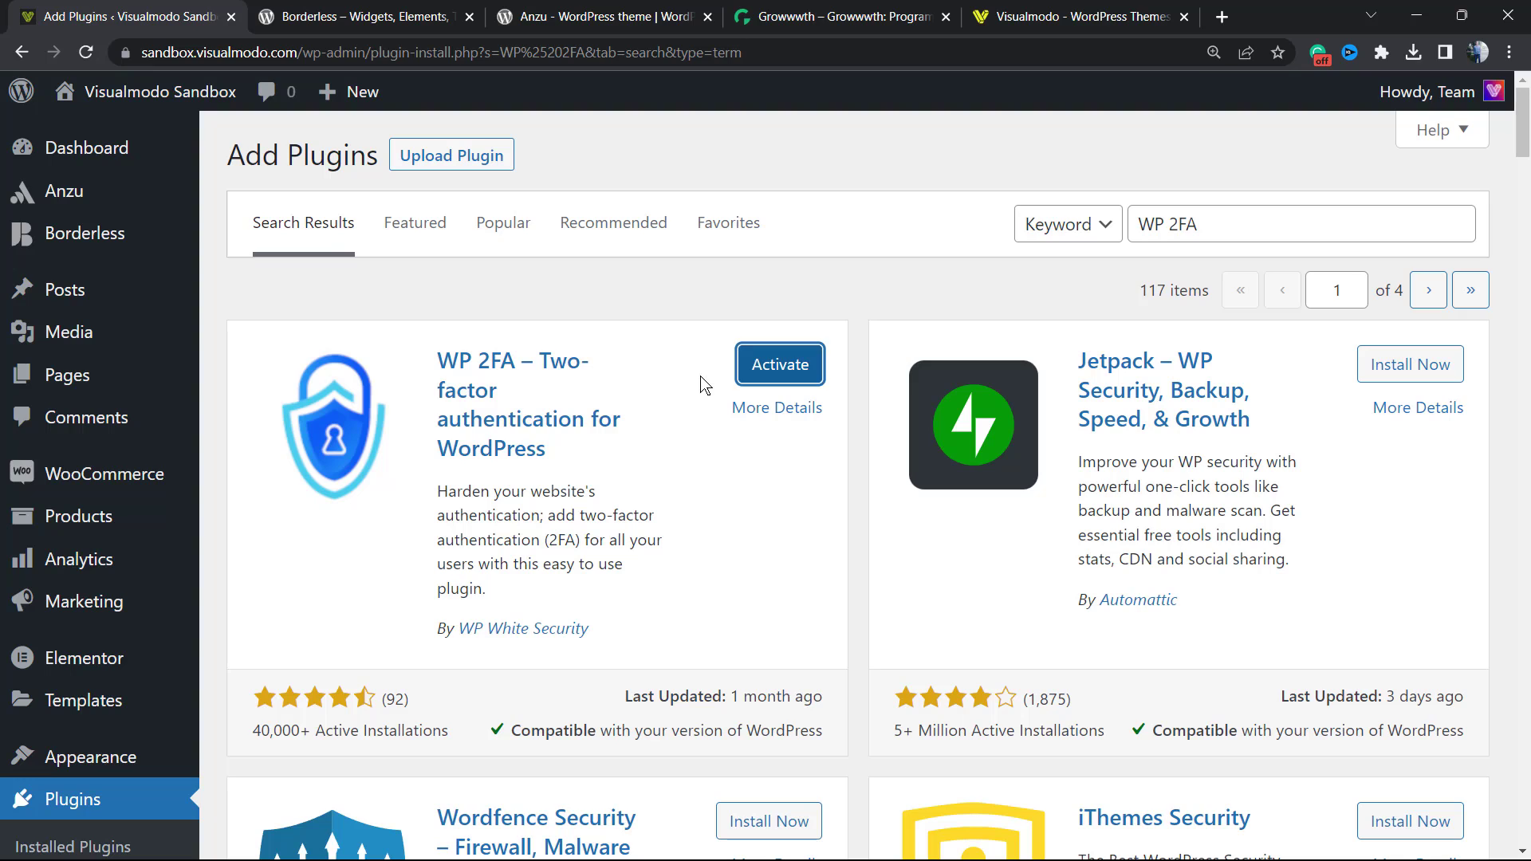
{"action": "left_click", "coordinate": [744, 372]}
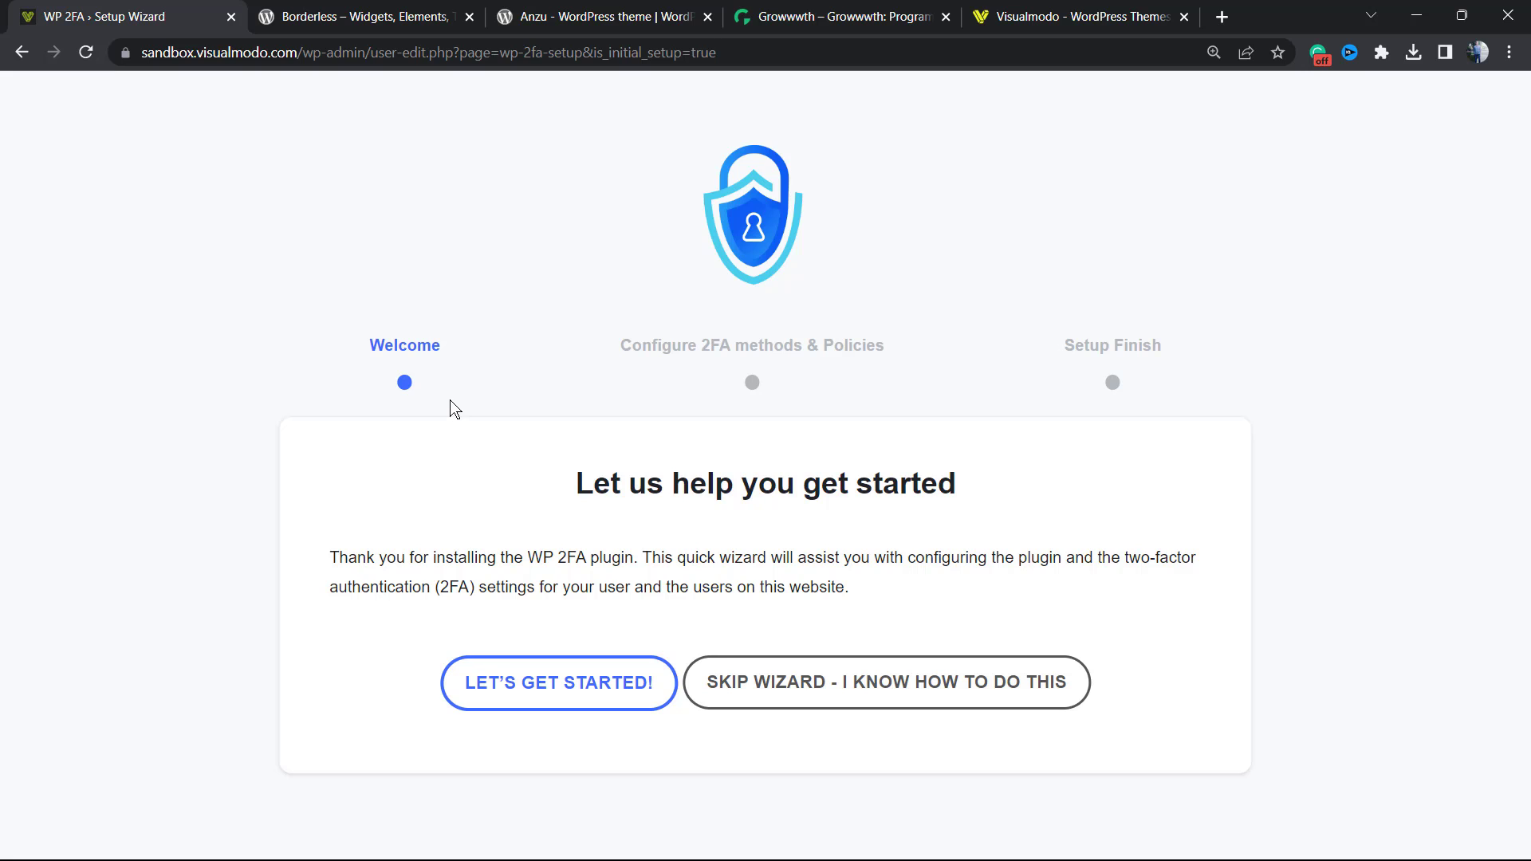
Step: Start the setup wizard and disable one-time codes via email (HOTP), leaving only 2FA App (TOTP) as the primary method
{"action": "left_click", "coordinate": [542, 701]}
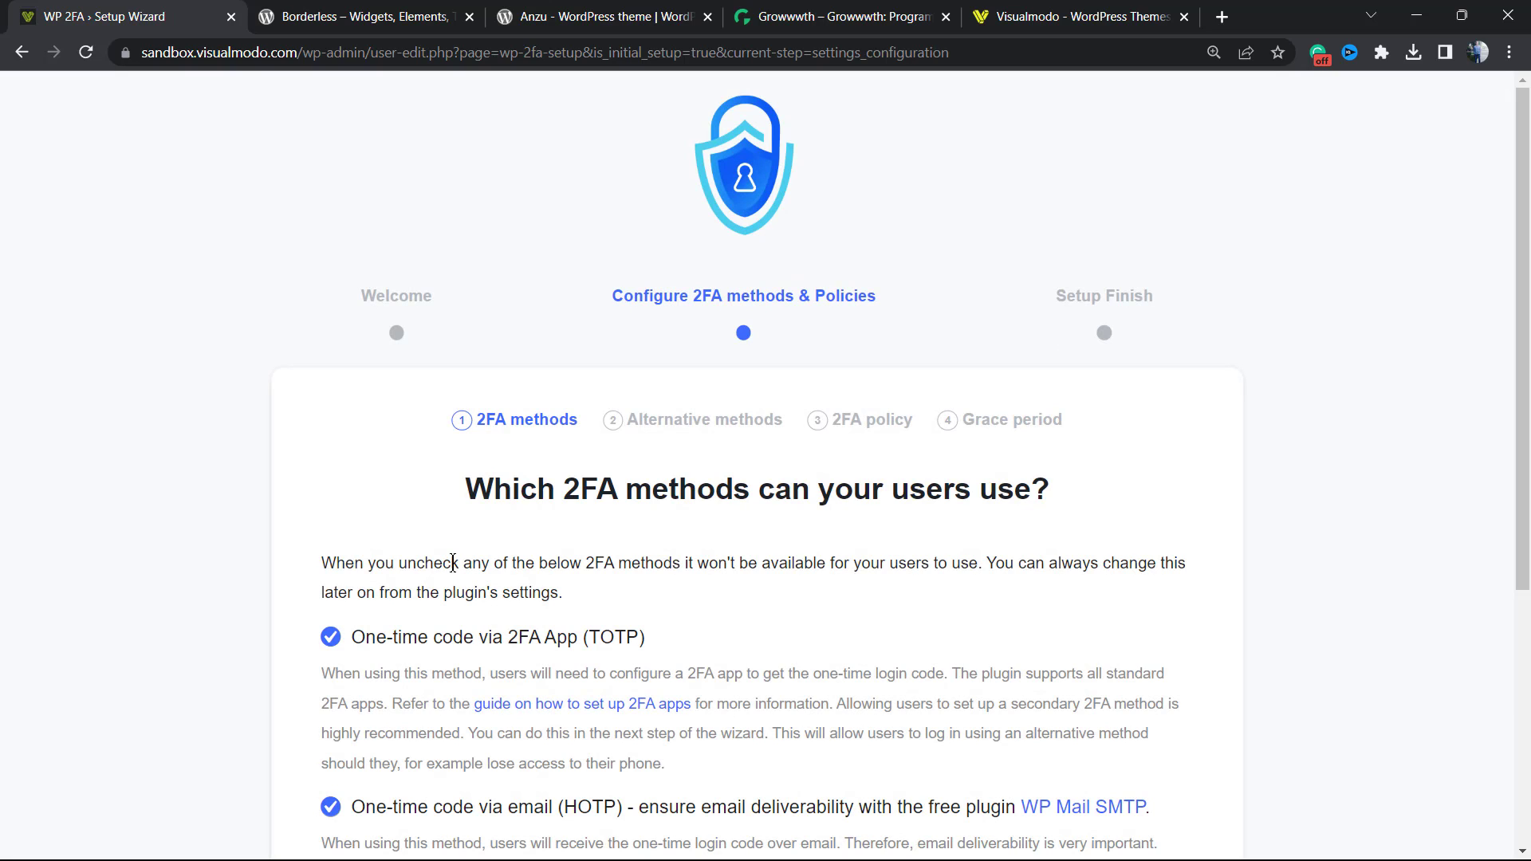
{"action": "scroll", "coordinate": [498, 550], "scroll_direction": "down", "scroll_amount": 1}
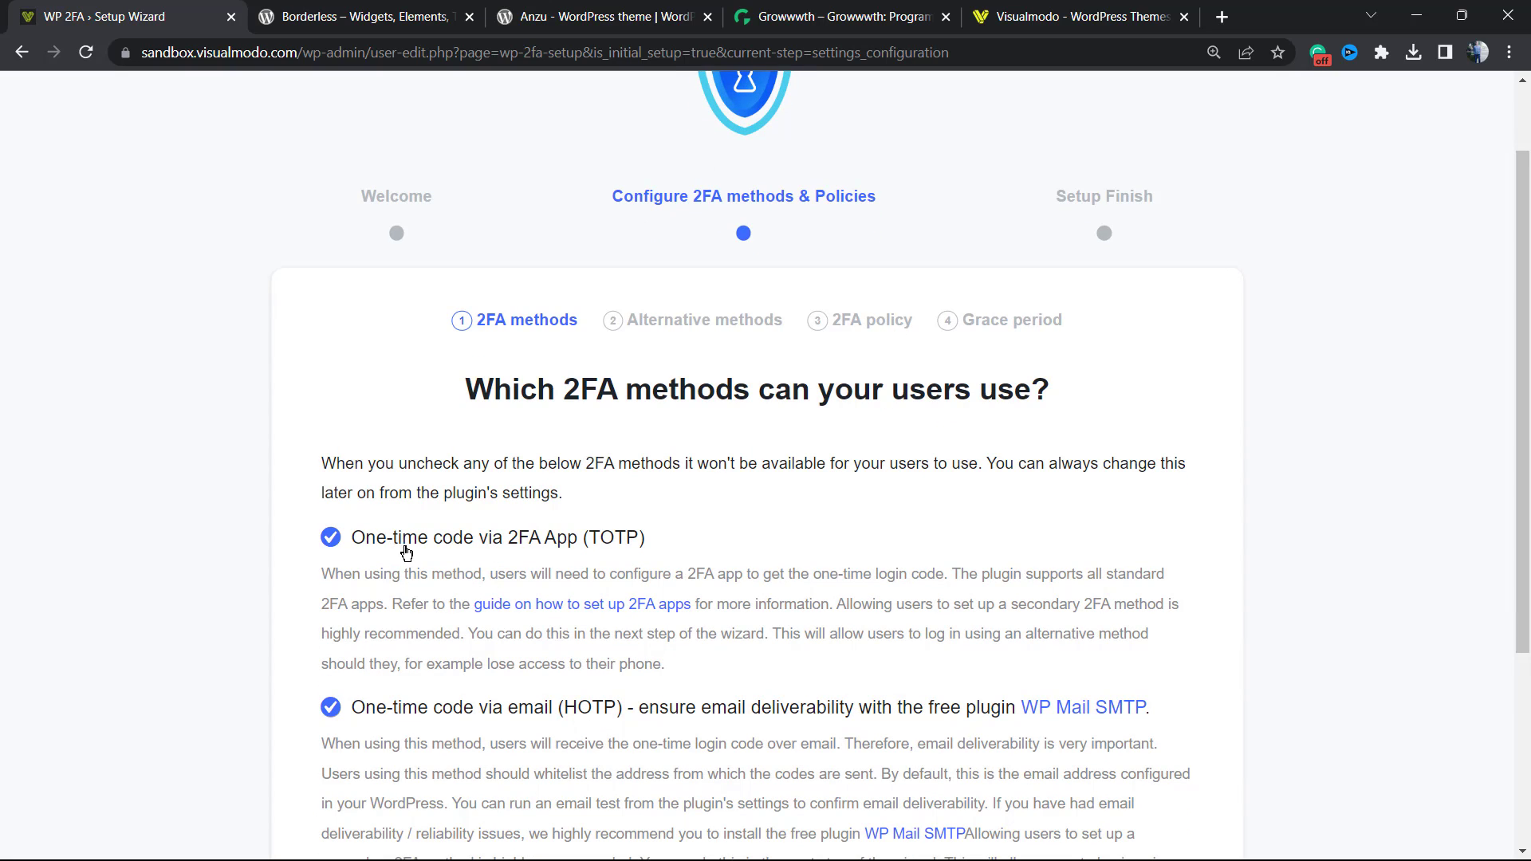
{"action": "scroll", "coordinate": [406, 550], "scroll_direction": "down", "scroll_amount": 2}
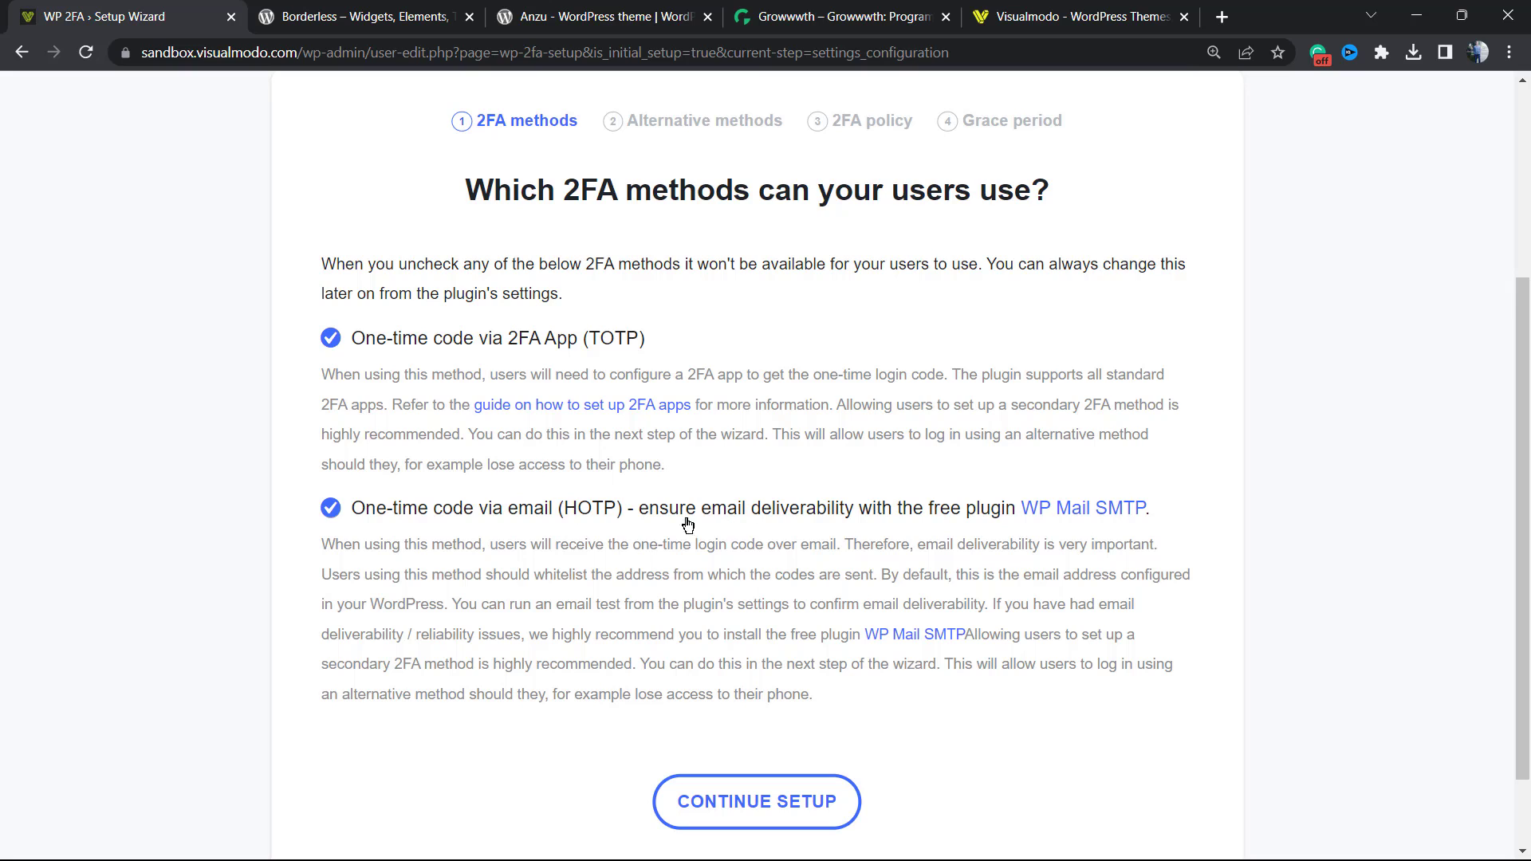
{"action": "left_click", "coordinate": [381, 510]}
{"action": "scroll", "coordinate": [393, 499], "scroll_direction": "up", "scroll_amount": 1}
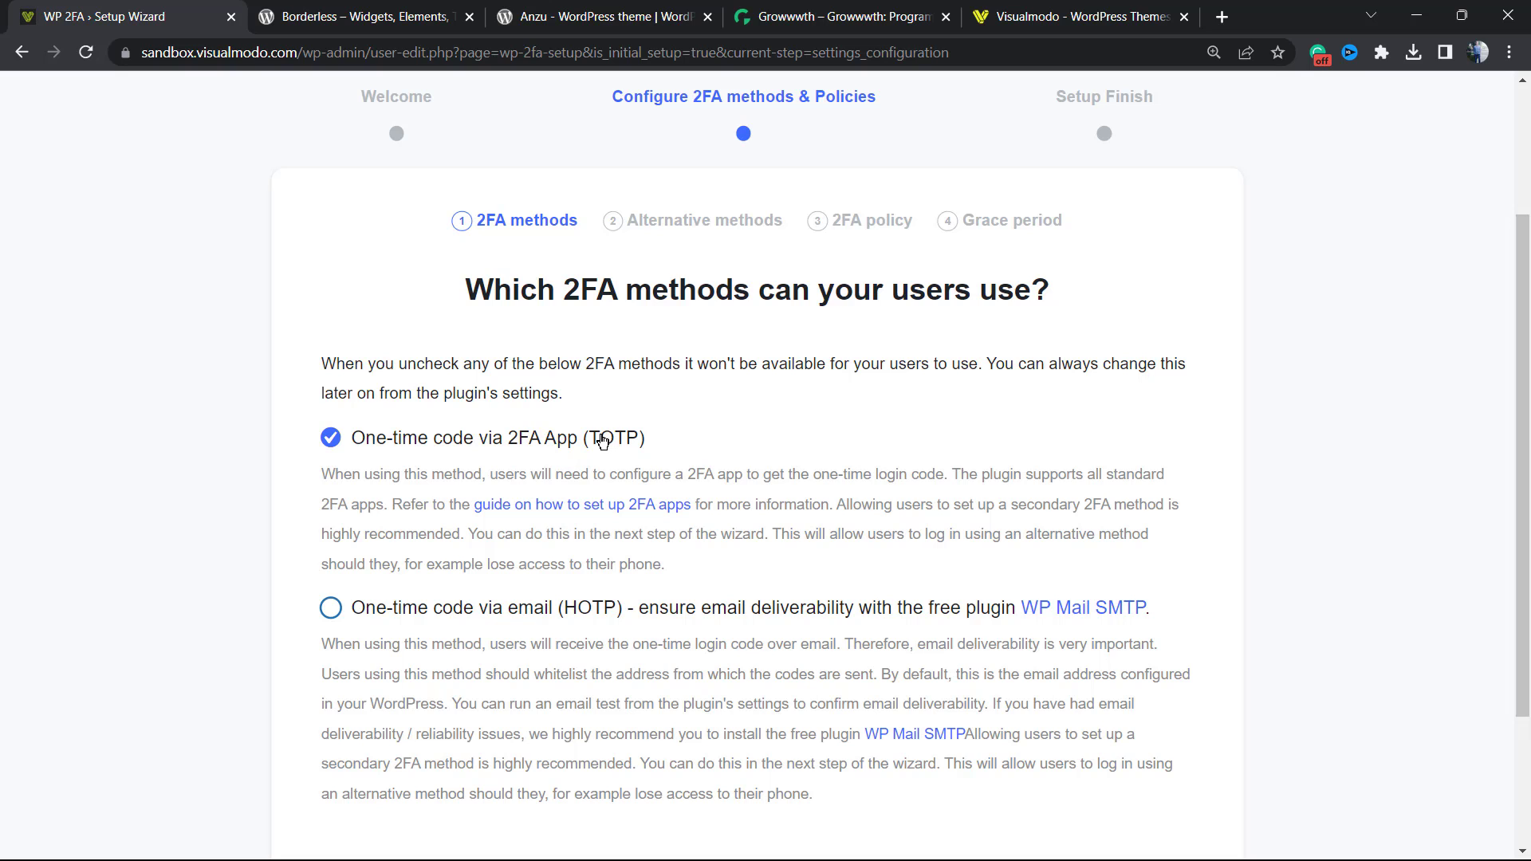
{"action": "scroll", "coordinate": [1064, 610], "scroll_direction": "down", "scroll_amount": 1}
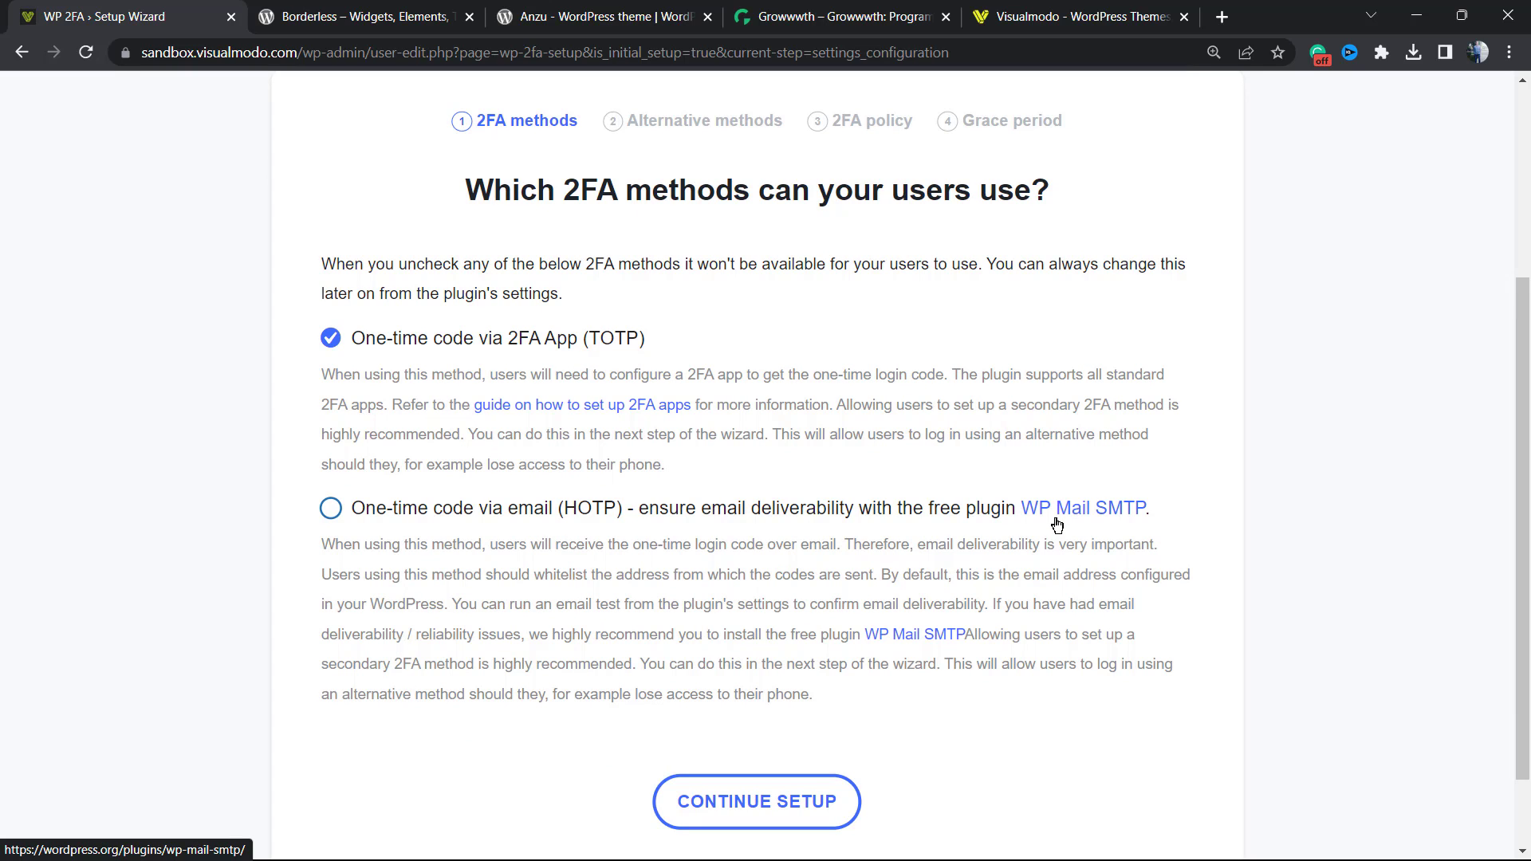
{"action": "scroll", "coordinate": [721, 532], "scroll_direction": "up", "scroll_amount": 1}
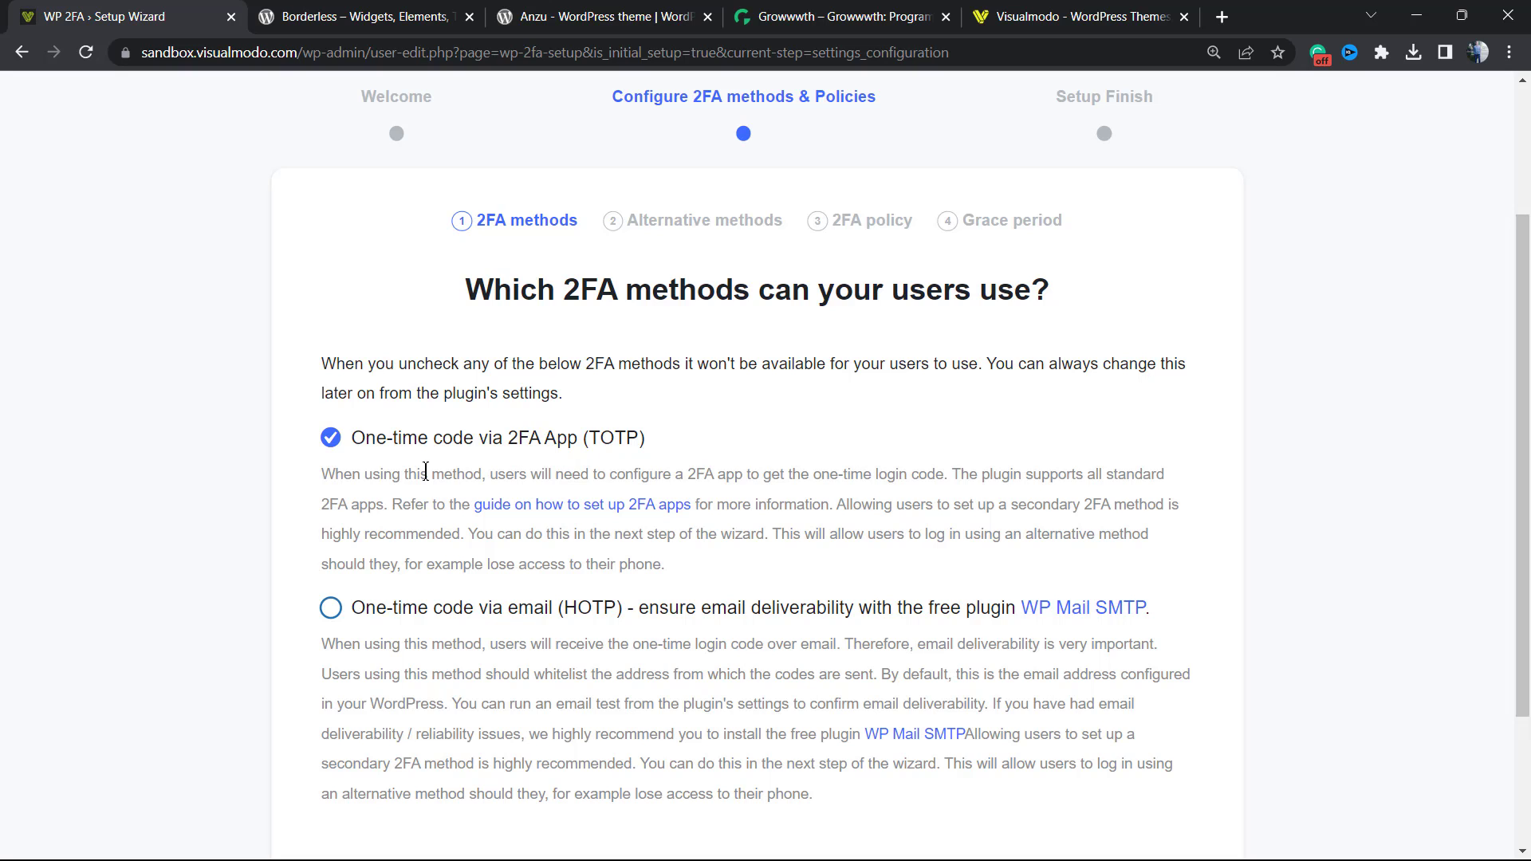
{"action": "scroll", "coordinate": [460, 504], "scroll_direction": "down", "scroll_amount": 1}
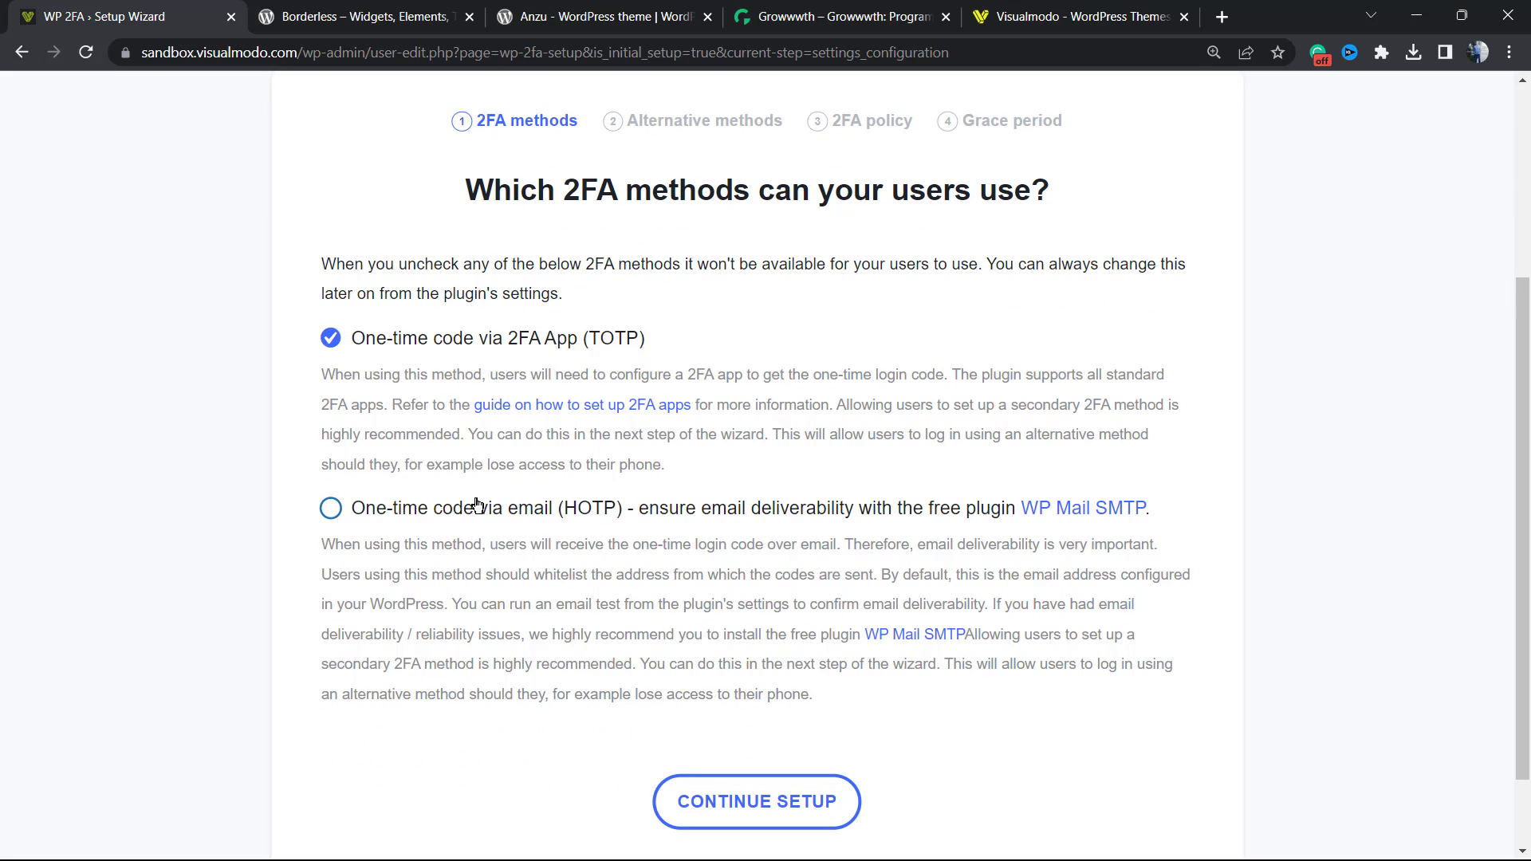
{"action": "scroll", "coordinate": [545, 500], "scroll_direction": "down", "scroll_amount": 1}
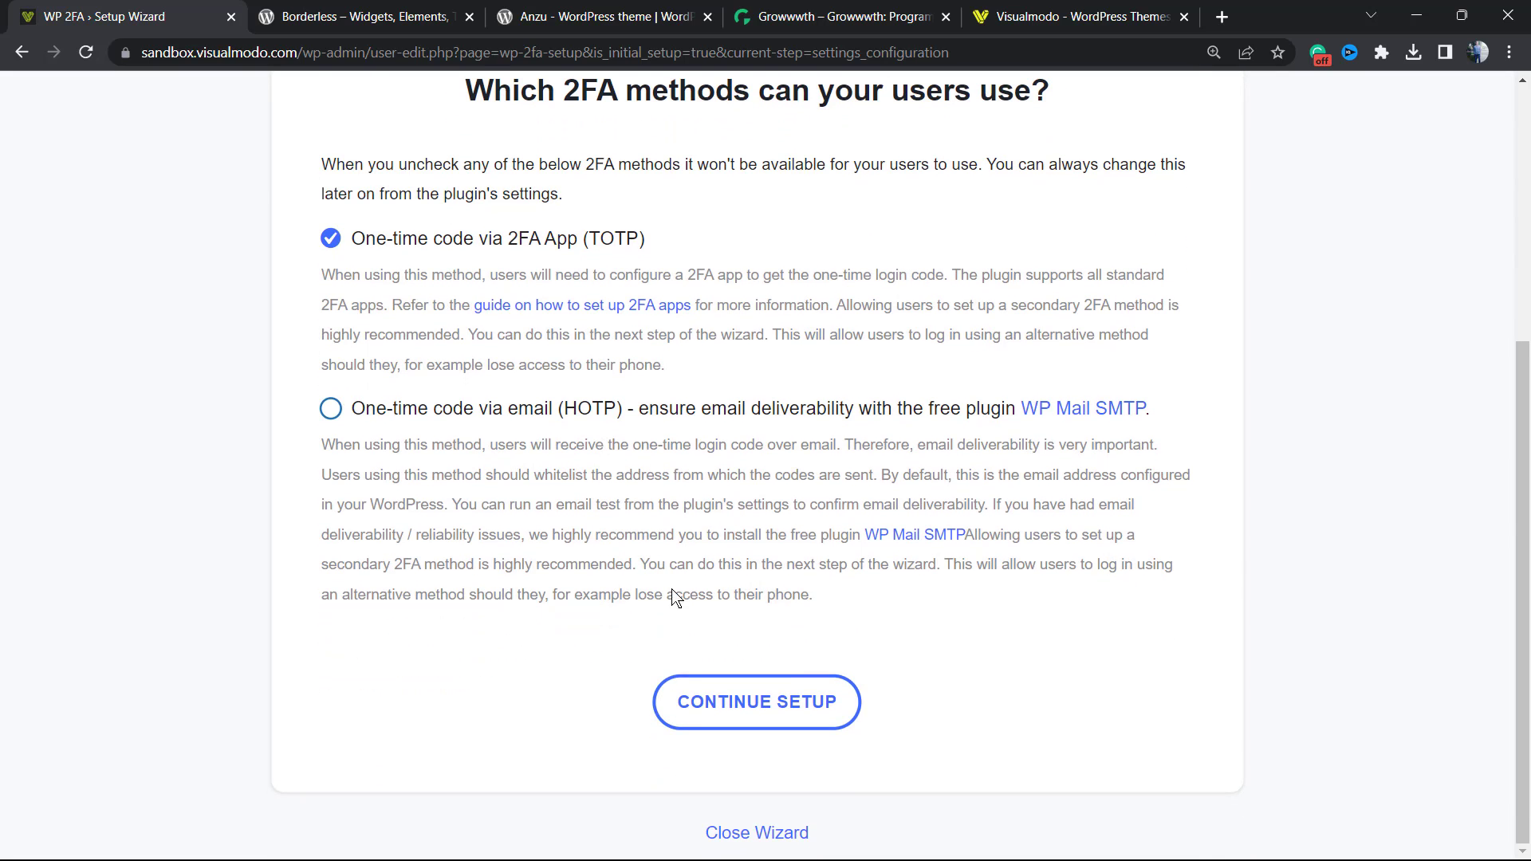
{"action": "left_click", "coordinate": [684, 701]}
Step: Keep backup codes as the alternative 2FA method and continue to the policy stage
{"action": "scroll", "coordinate": [553, 638], "scroll_direction": "up", "scroll_amount": 2}
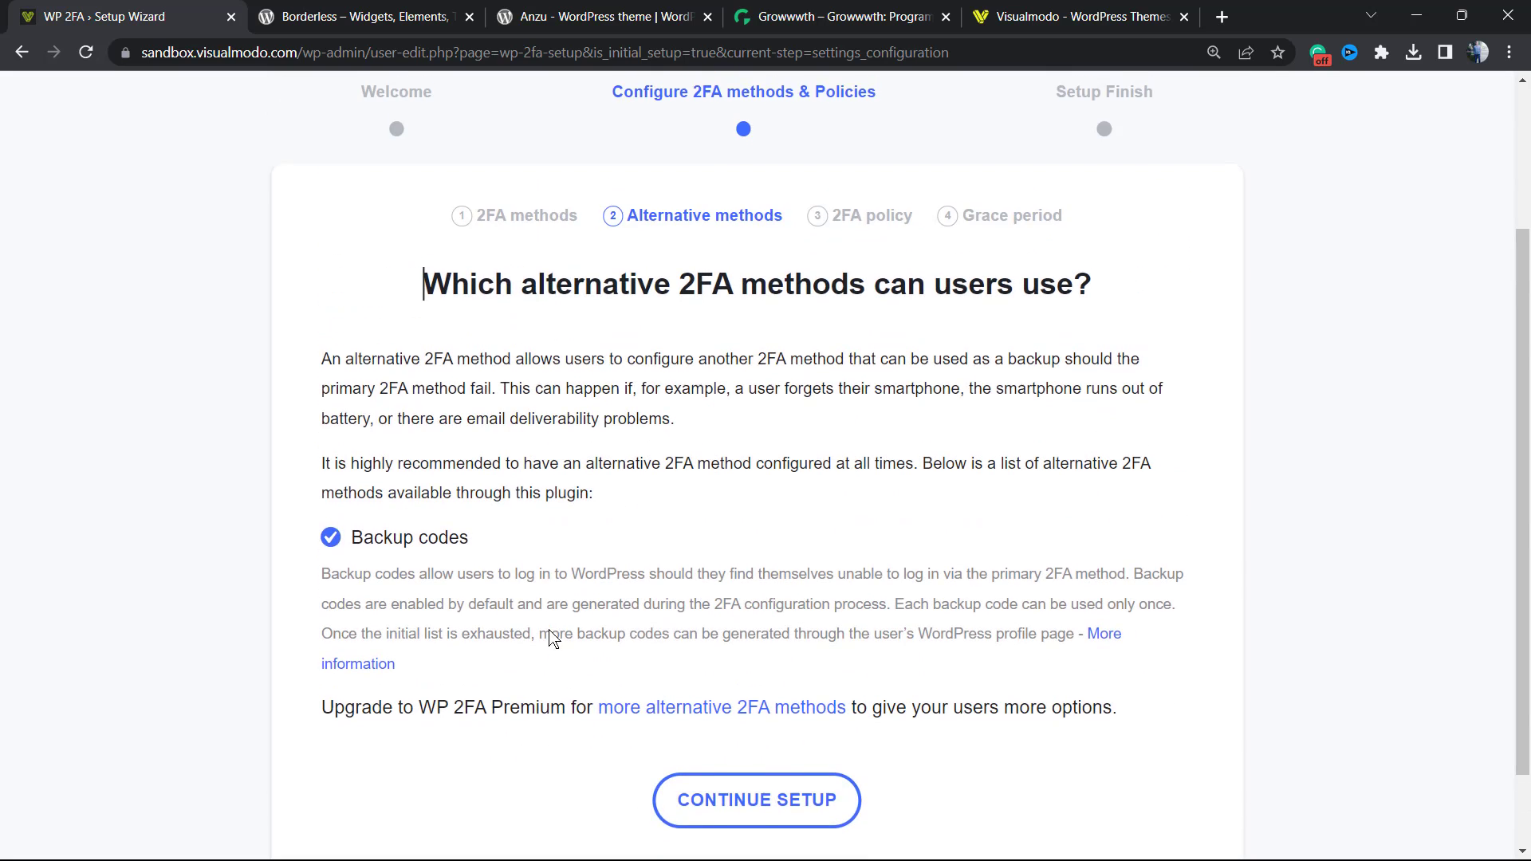
{"action": "scroll", "coordinate": [548, 571], "scroll_direction": "down", "scroll_amount": 1}
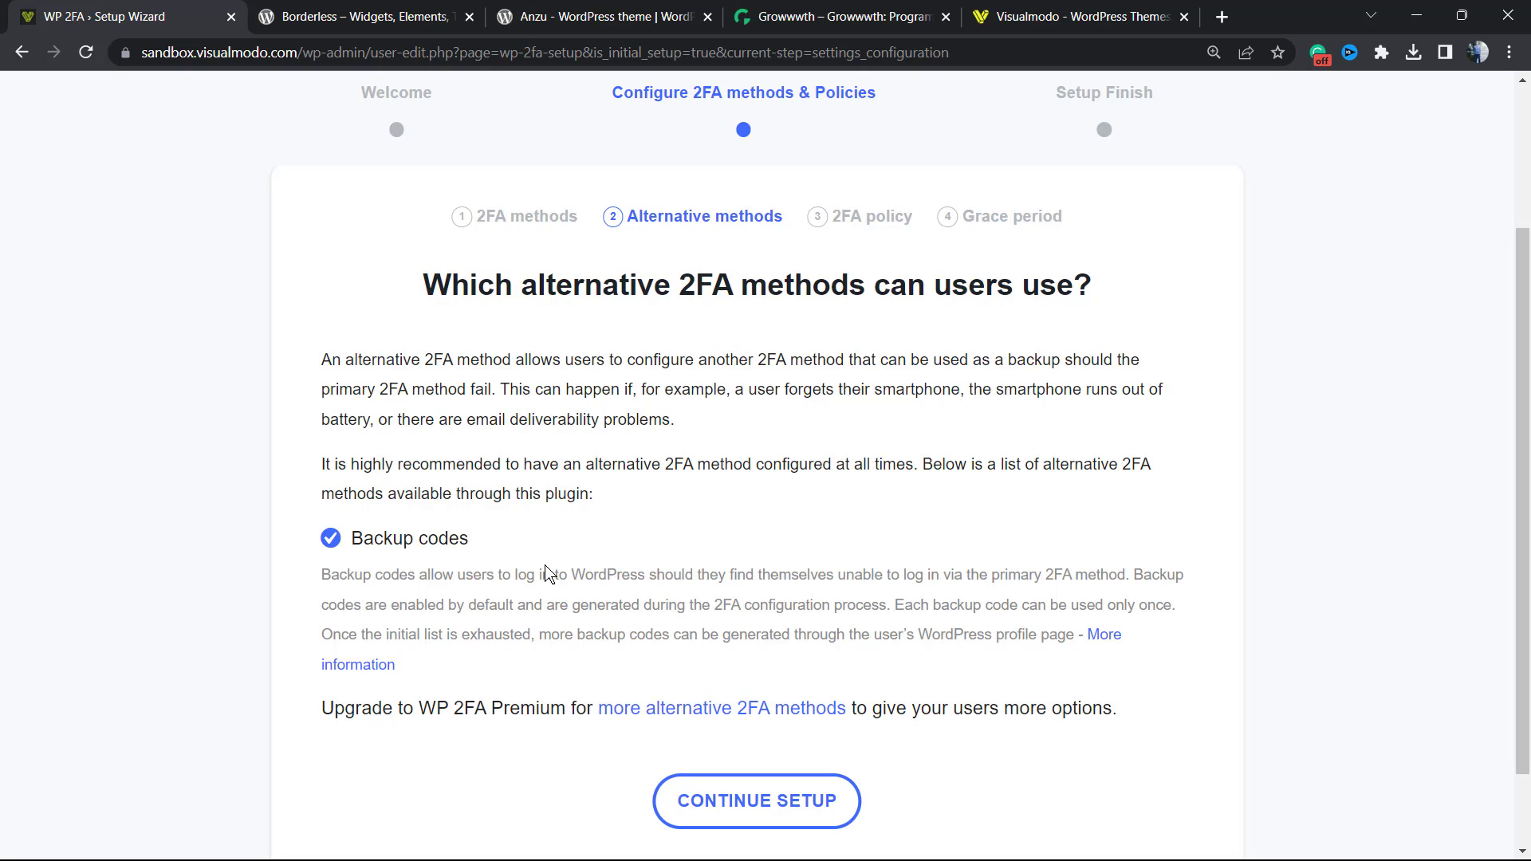
{"action": "scroll", "coordinate": [545, 571], "scroll_direction": "down", "scroll_amount": 1}
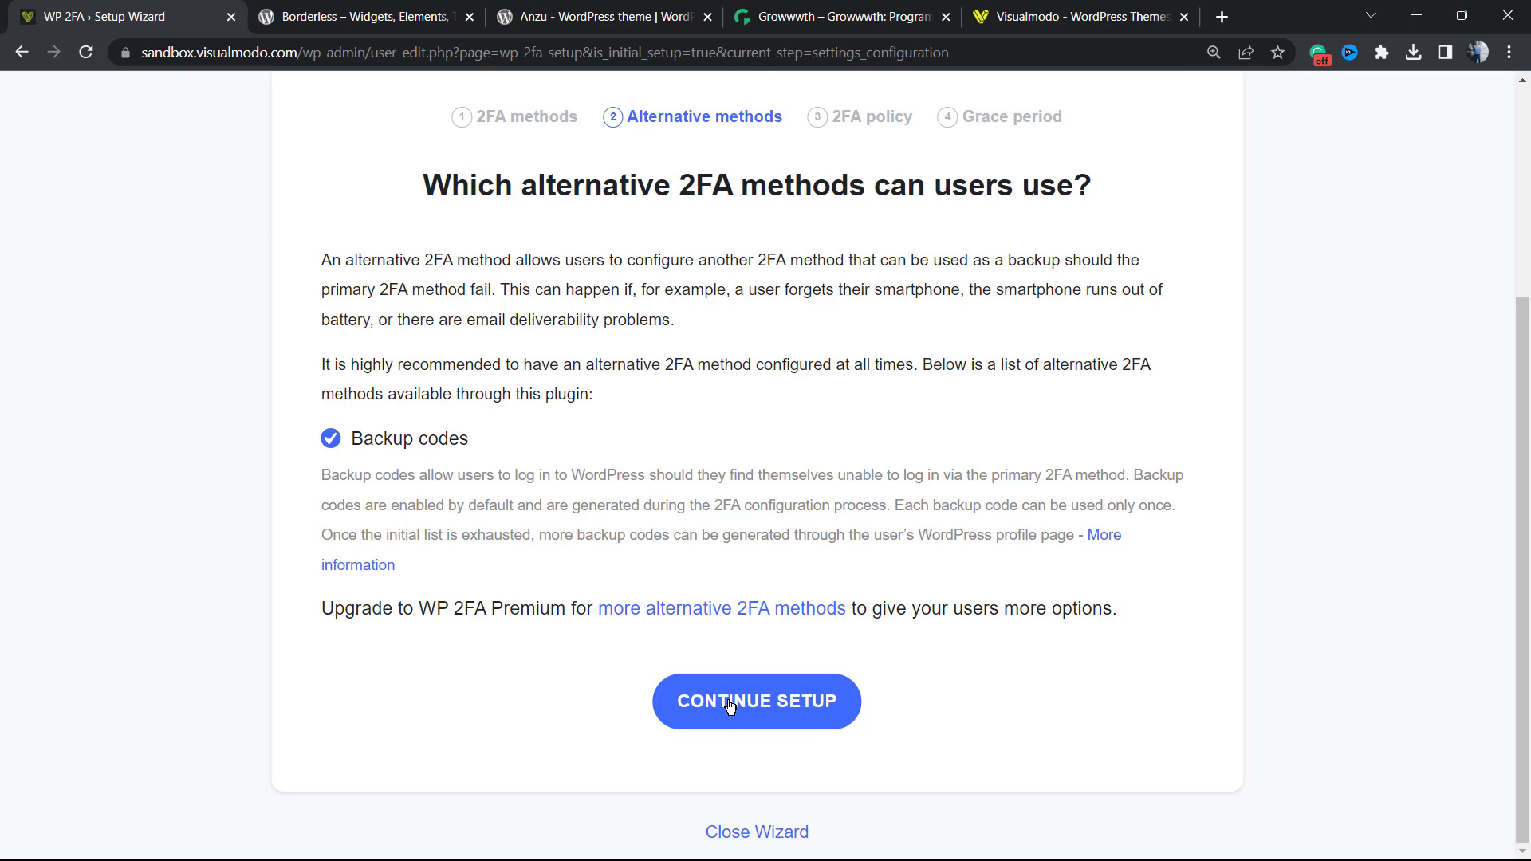
{"action": "left_click", "coordinate": [662, 694]}
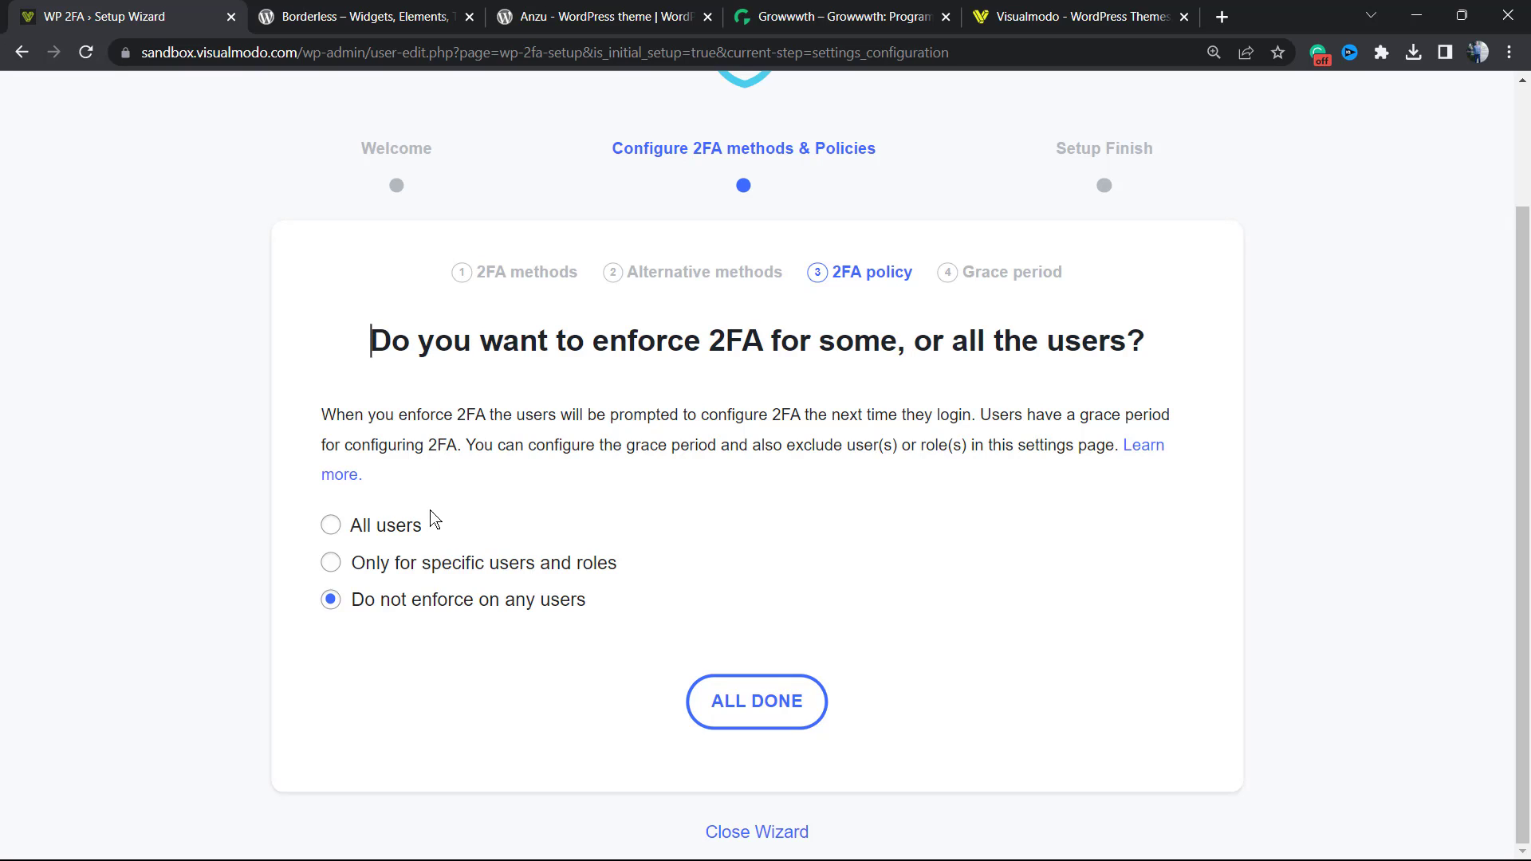
Step: Try enforcing 2FA only for specific users and roles, and browse the roles that can be chosen
{"action": "left_click", "coordinate": [414, 572]}
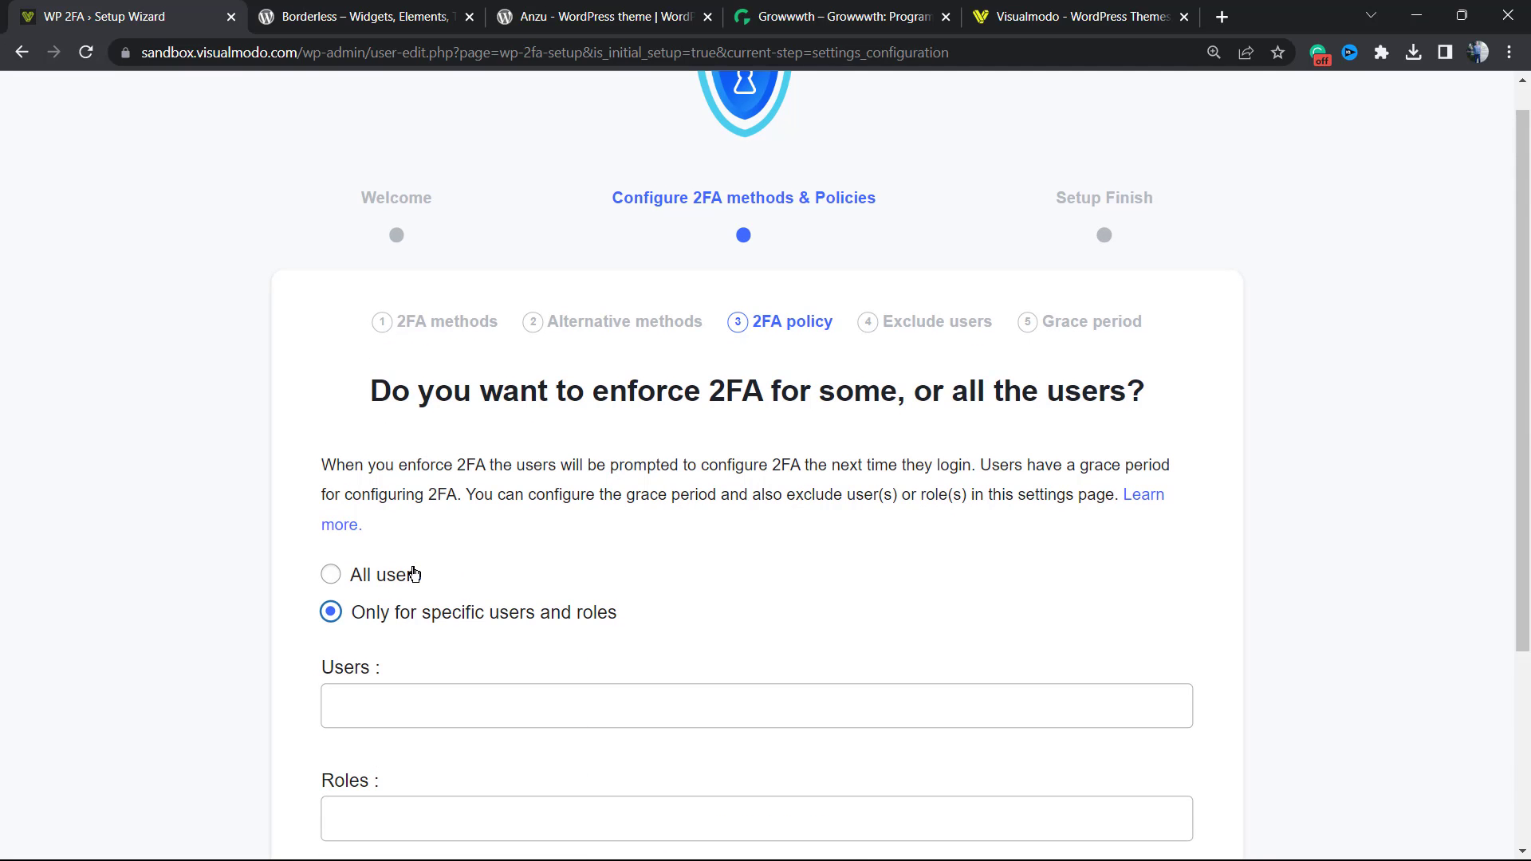
{"action": "scroll", "coordinate": [462, 574], "scroll_direction": "down", "scroll_amount": 1}
{"action": "left_click", "coordinate": [455, 605]}
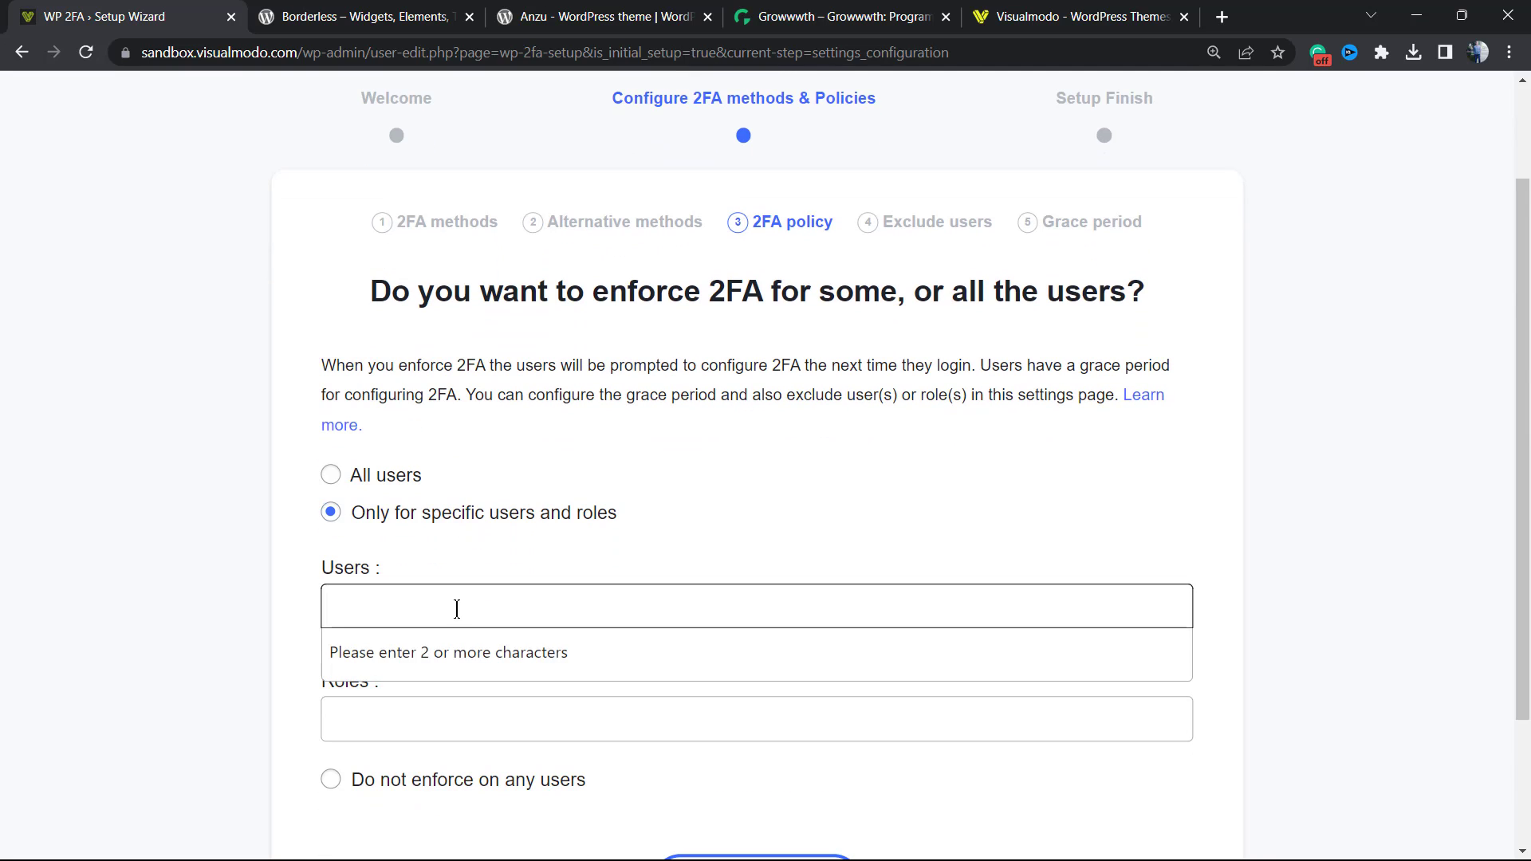
{"action": "left_click", "coordinate": [486, 523]}
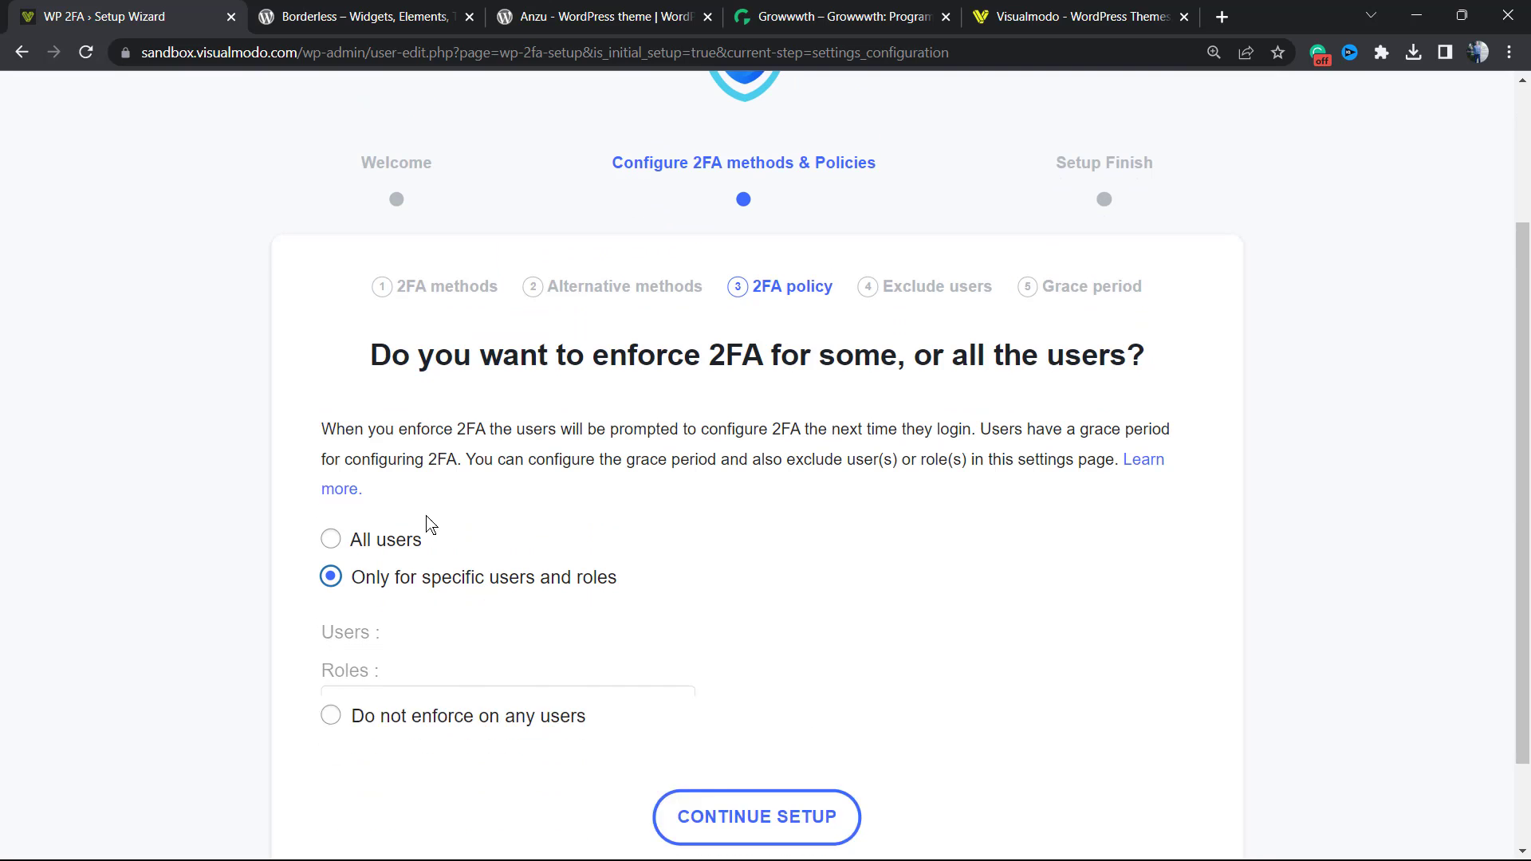
{"action": "scroll", "coordinate": [478, 526], "scroll_direction": "down", "scroll_amount": 2}
{"action": "left_click", "coordinate": [463, 574]}
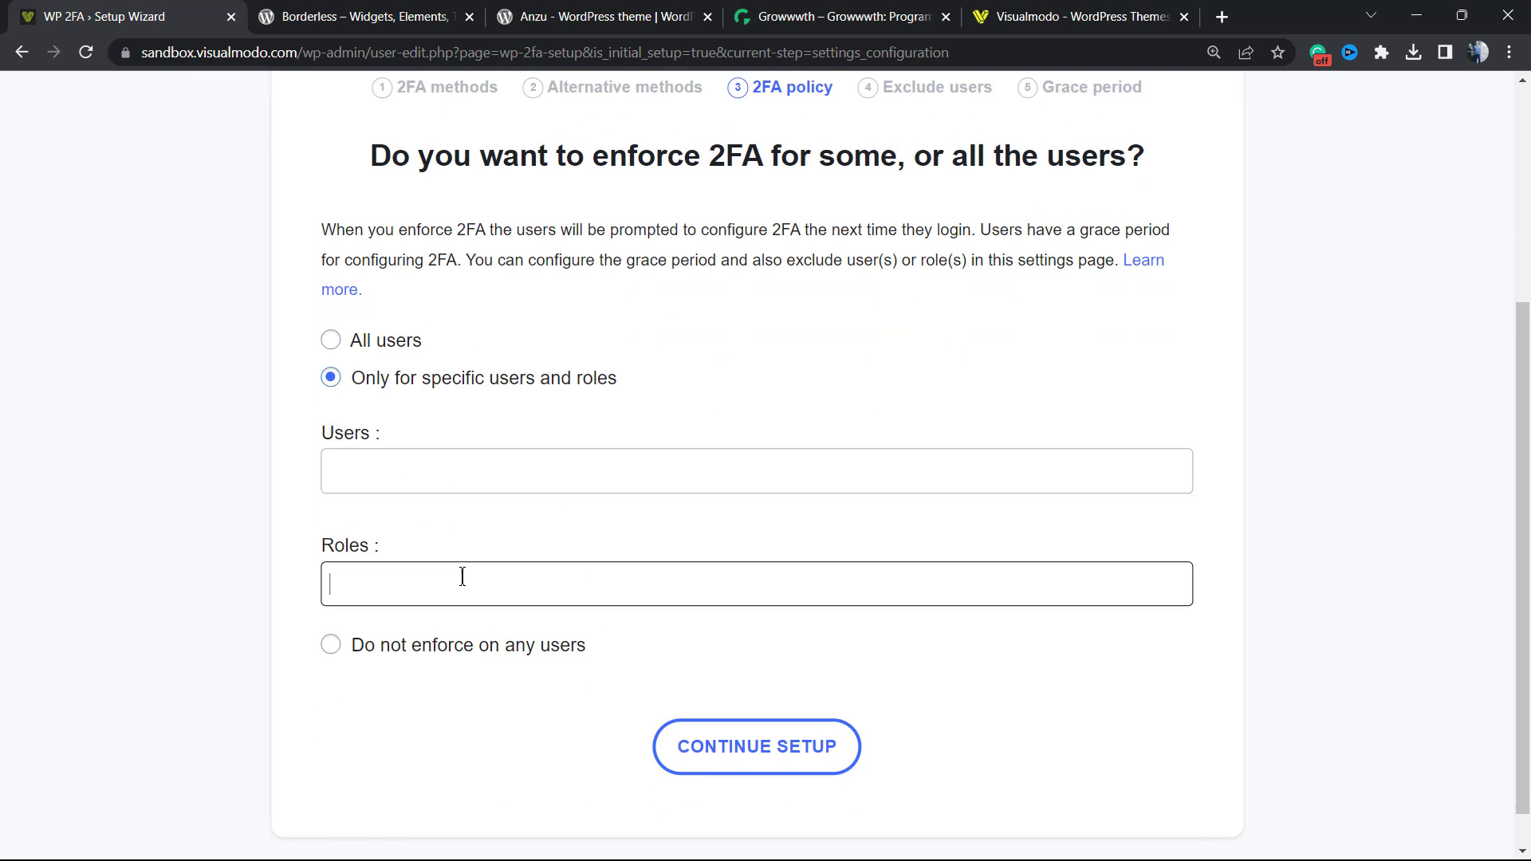
{"action": "scroll", "coordinate": [484, 662], "scroll_direction": "down", "scroll_amount": 3}
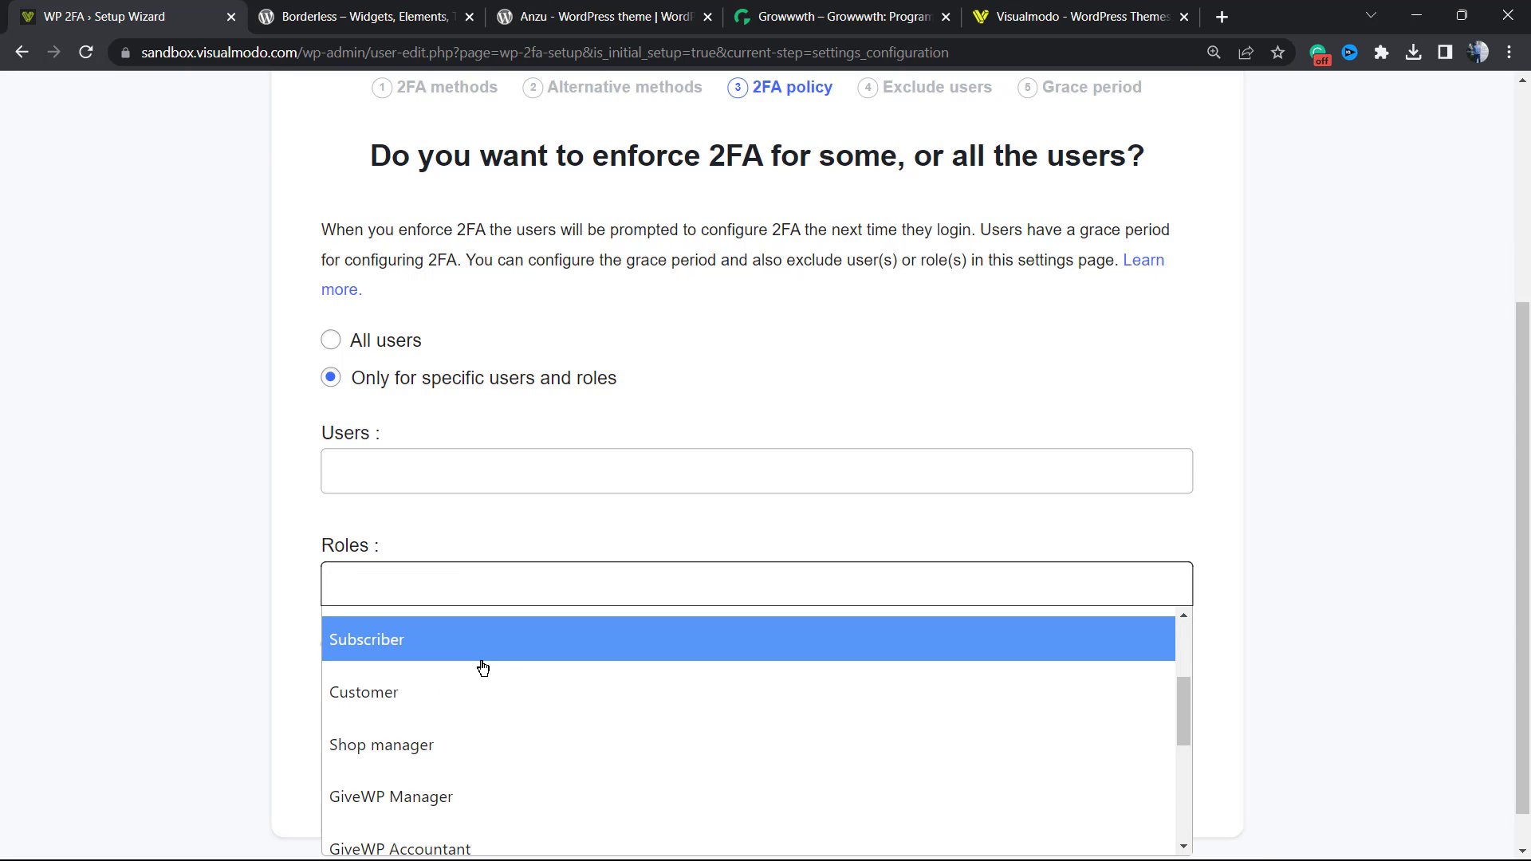
{"action": "scroll", "coordinate": [505, 623], "scroll_direction": "down", "scroll_amount": 1}
{"action": "scroll", "coordinate": [505, 623], "scroll_direction": "down", "scroll_amount": 4}
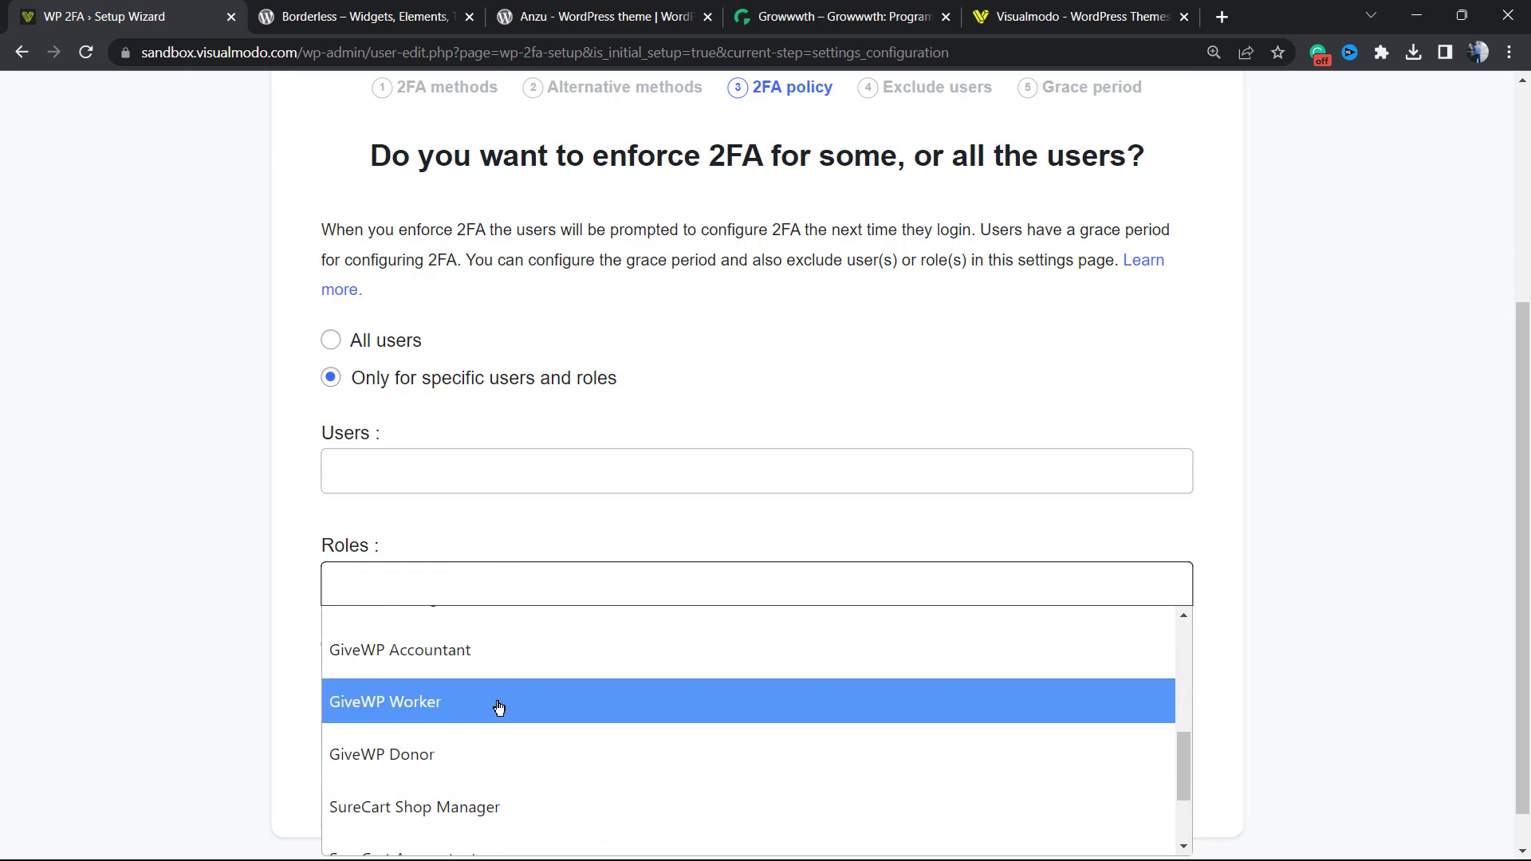
{"action": "scroll", "coordinate": [514, 572], "scroll_direction": "down", "scroll_amount": 1}
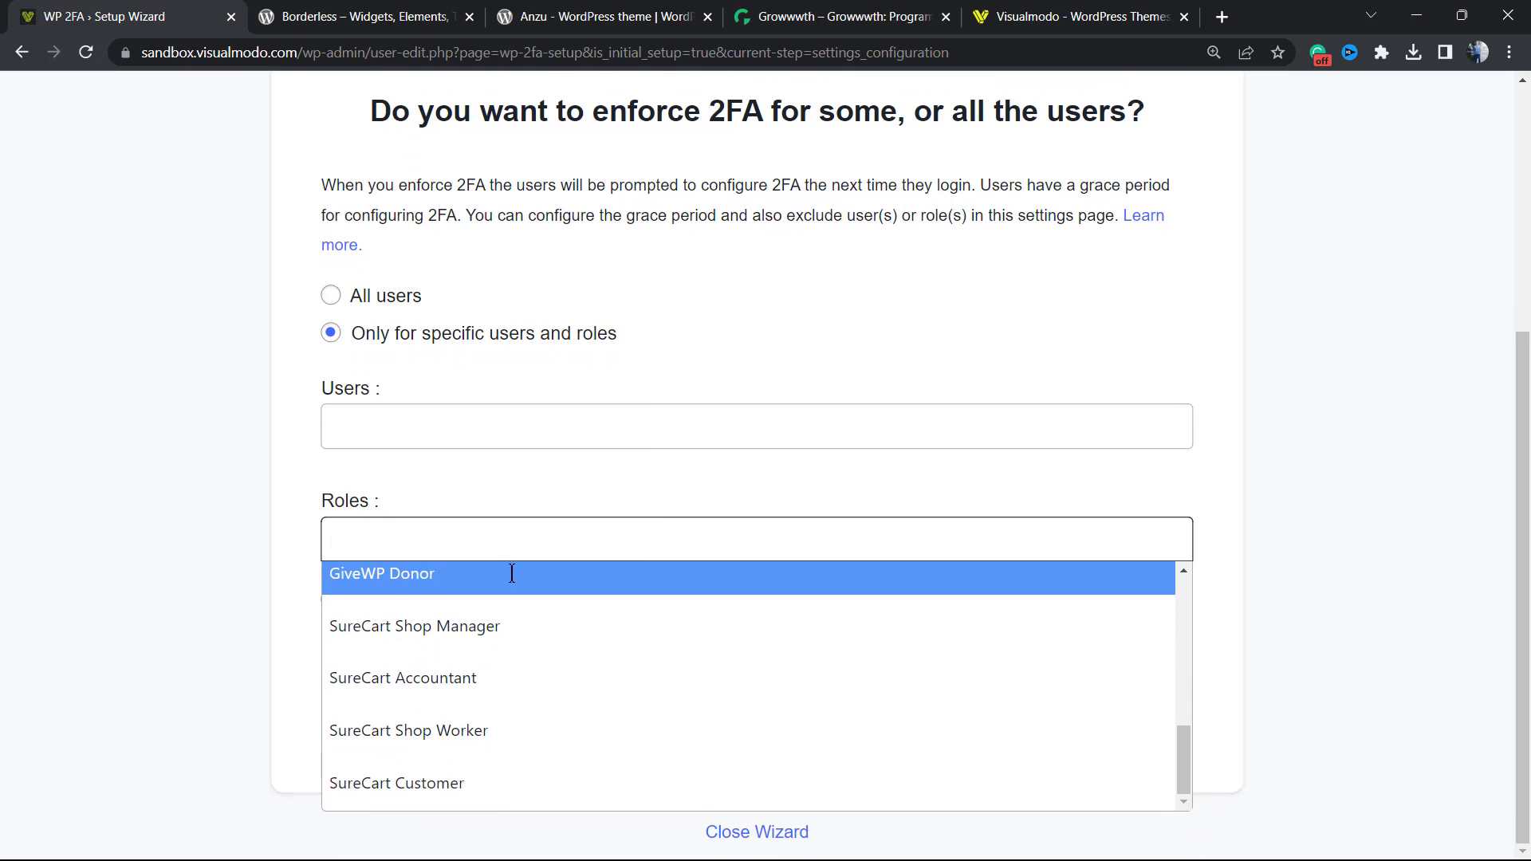
{"action": "scroll", "coordinate": [346, 566], "scroll_direction": "up", "scroll_amount": 2}
{"action": "scroll", "coordinate": [415, 526], "scroll_direction": "up", "scroll_amount": 3}
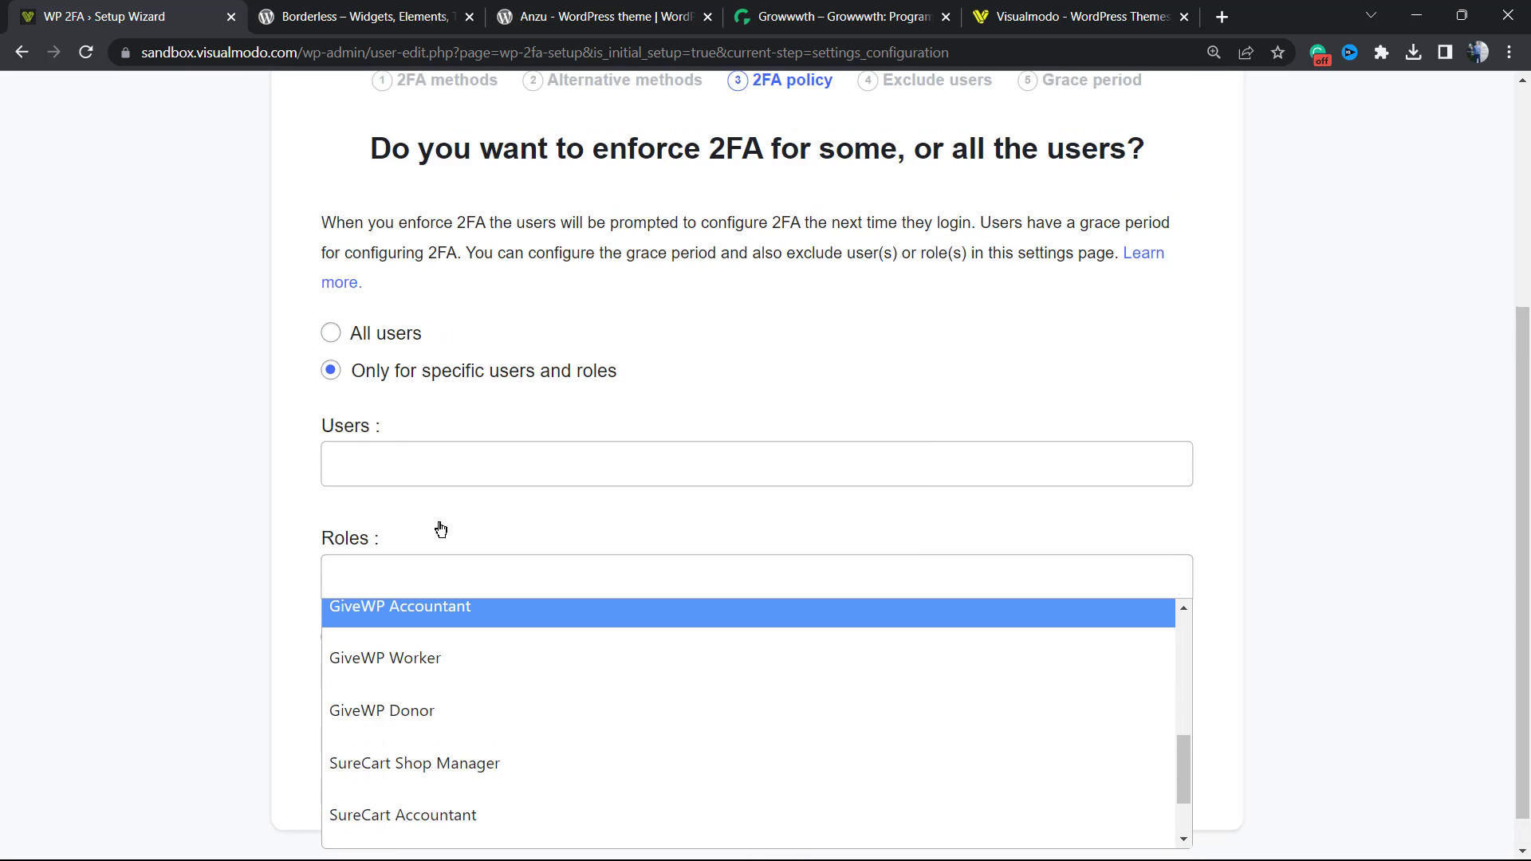
{"action": "left_click", "coordinate": [103, 523]}
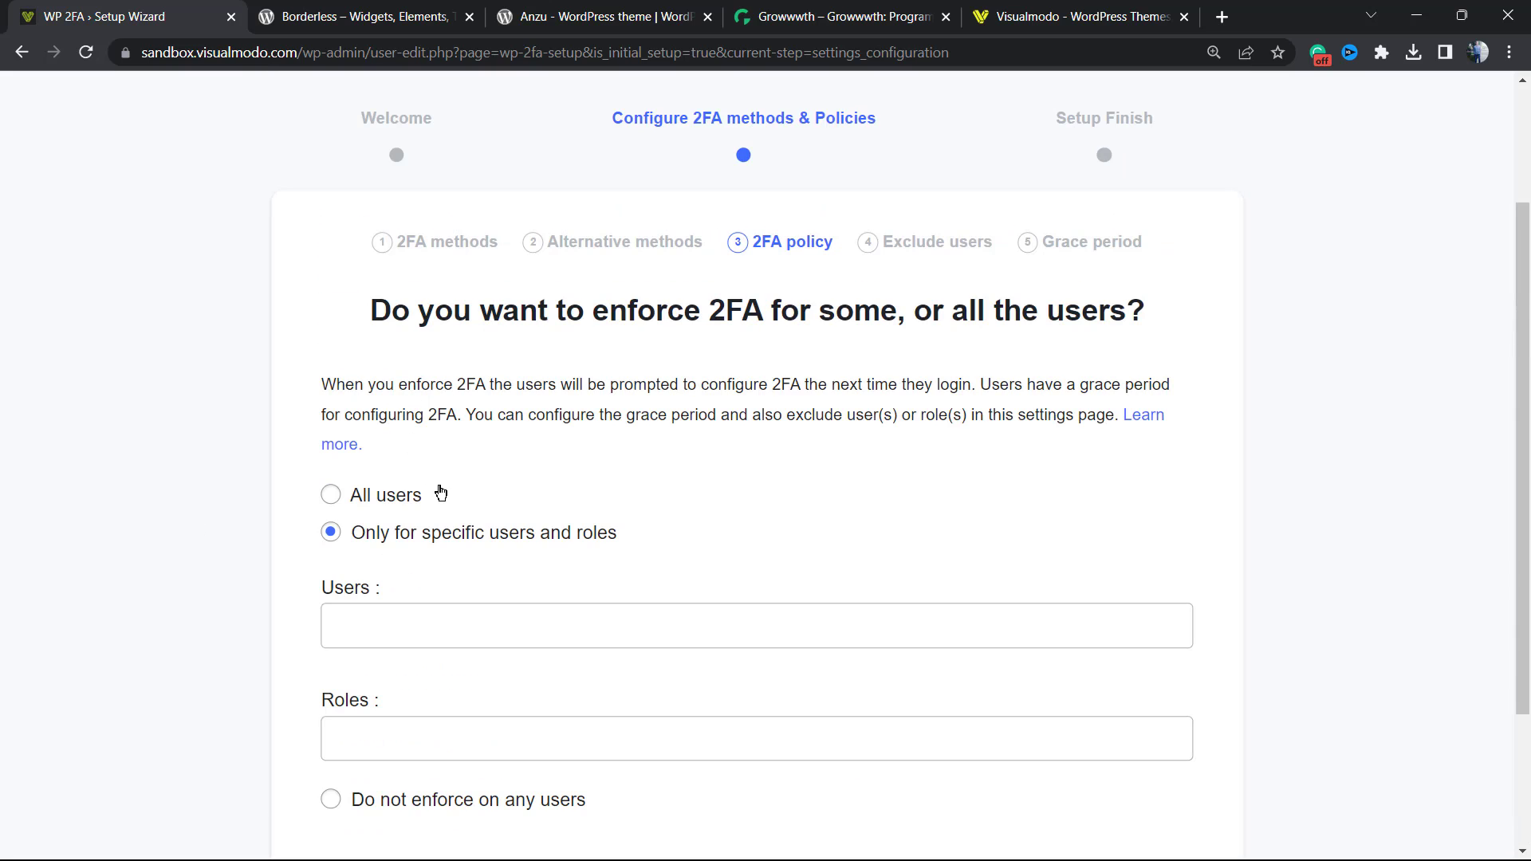
Step: Set the 2FA policy to "Do not enforce on any users" and complete the policy configuration
{"action": "left_click", "coordinate": [375, 498]}
{"action": "left_click", "coordinate": [405, 600]}
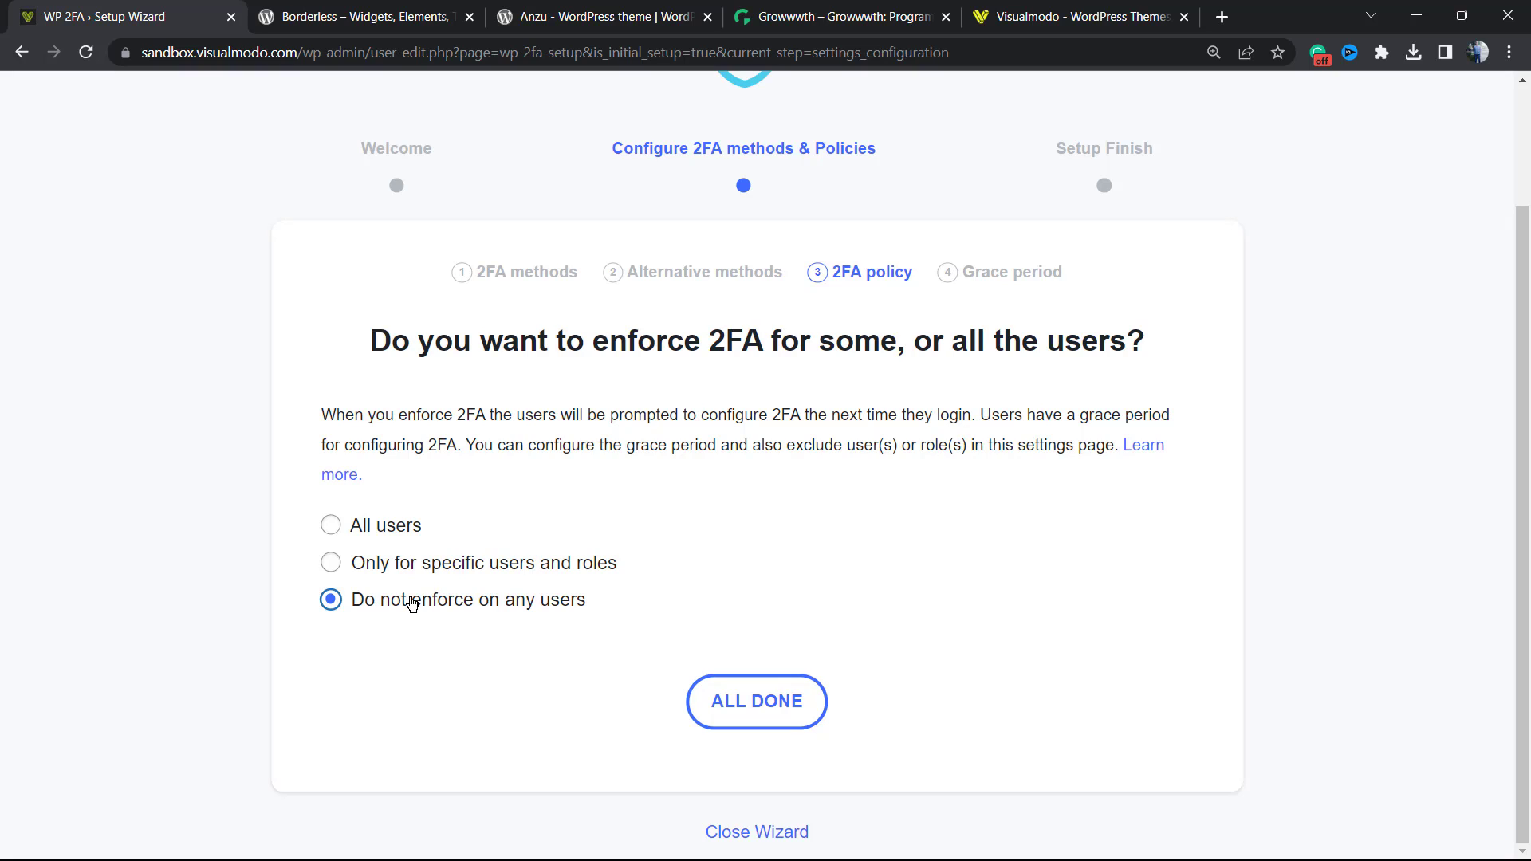
{"action": "left_click", "coordinate": [703, 700]}
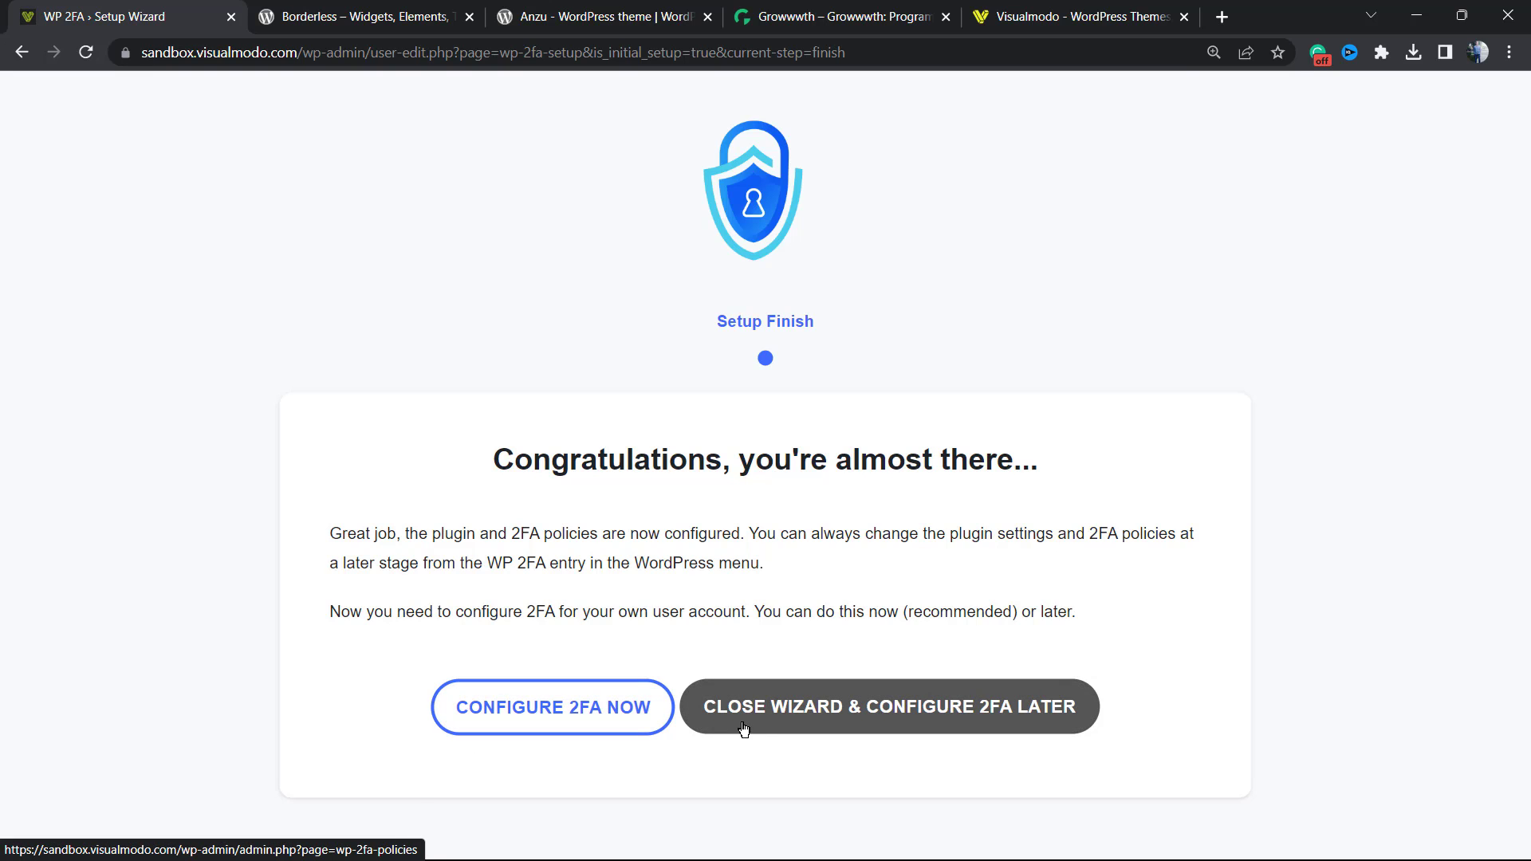
Step: Start configuring 2FA for the current account, and close the TOTP setup dialog without completing it
{"action": "left_click", "coordinate": [493, 708]}
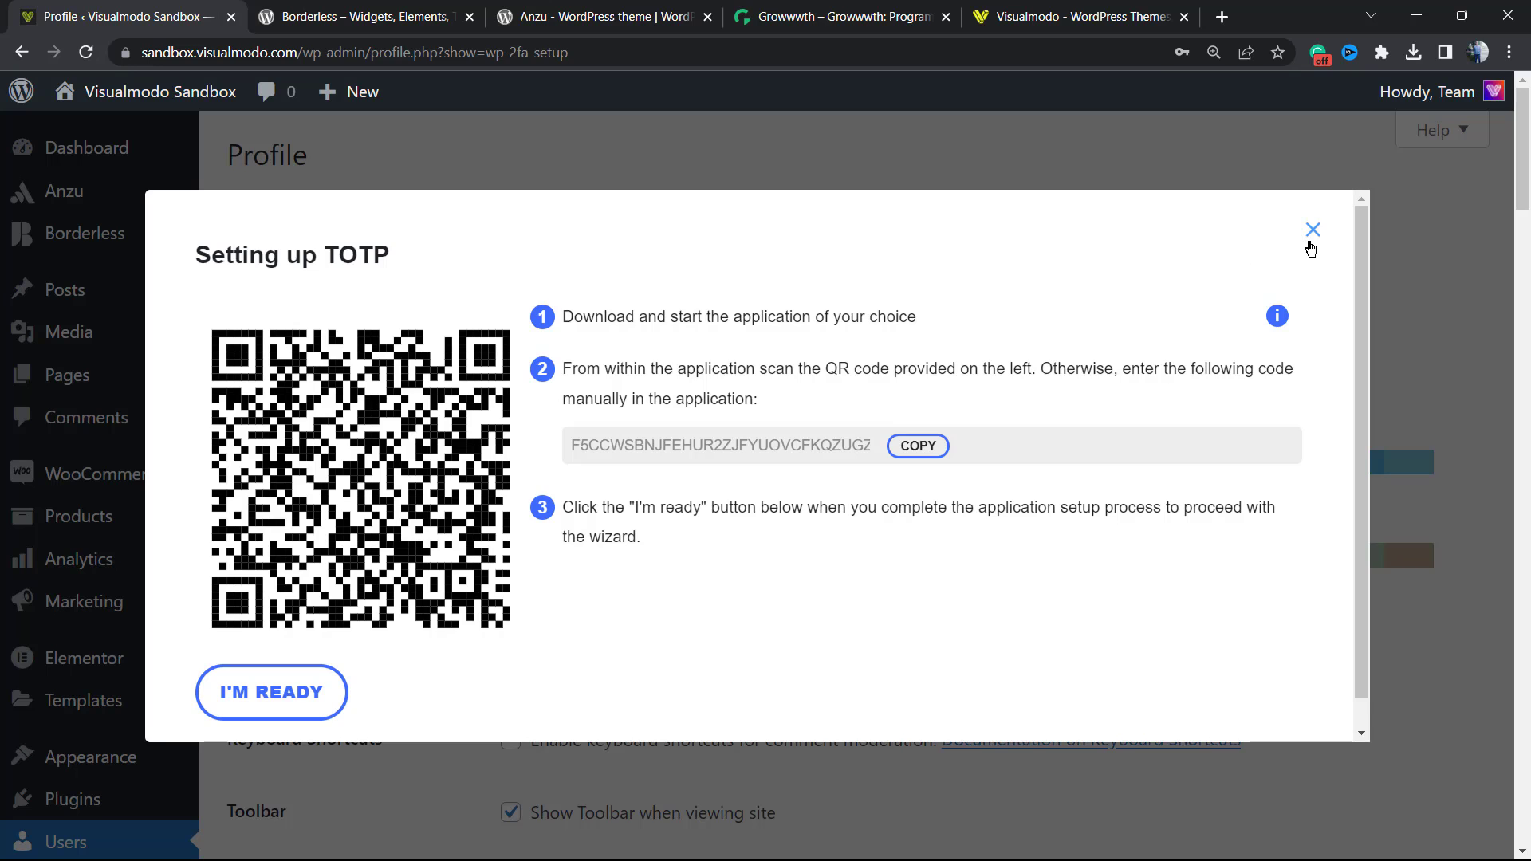
{"action": "left_click", "coordinate": [1310, 234]}
{"action": "left_click", "coordinate": [759, 525]}
{"action": "left_click", "coordinate": [1308, 233]}
{"action": "left_click", "coordinate": [660, 515]}
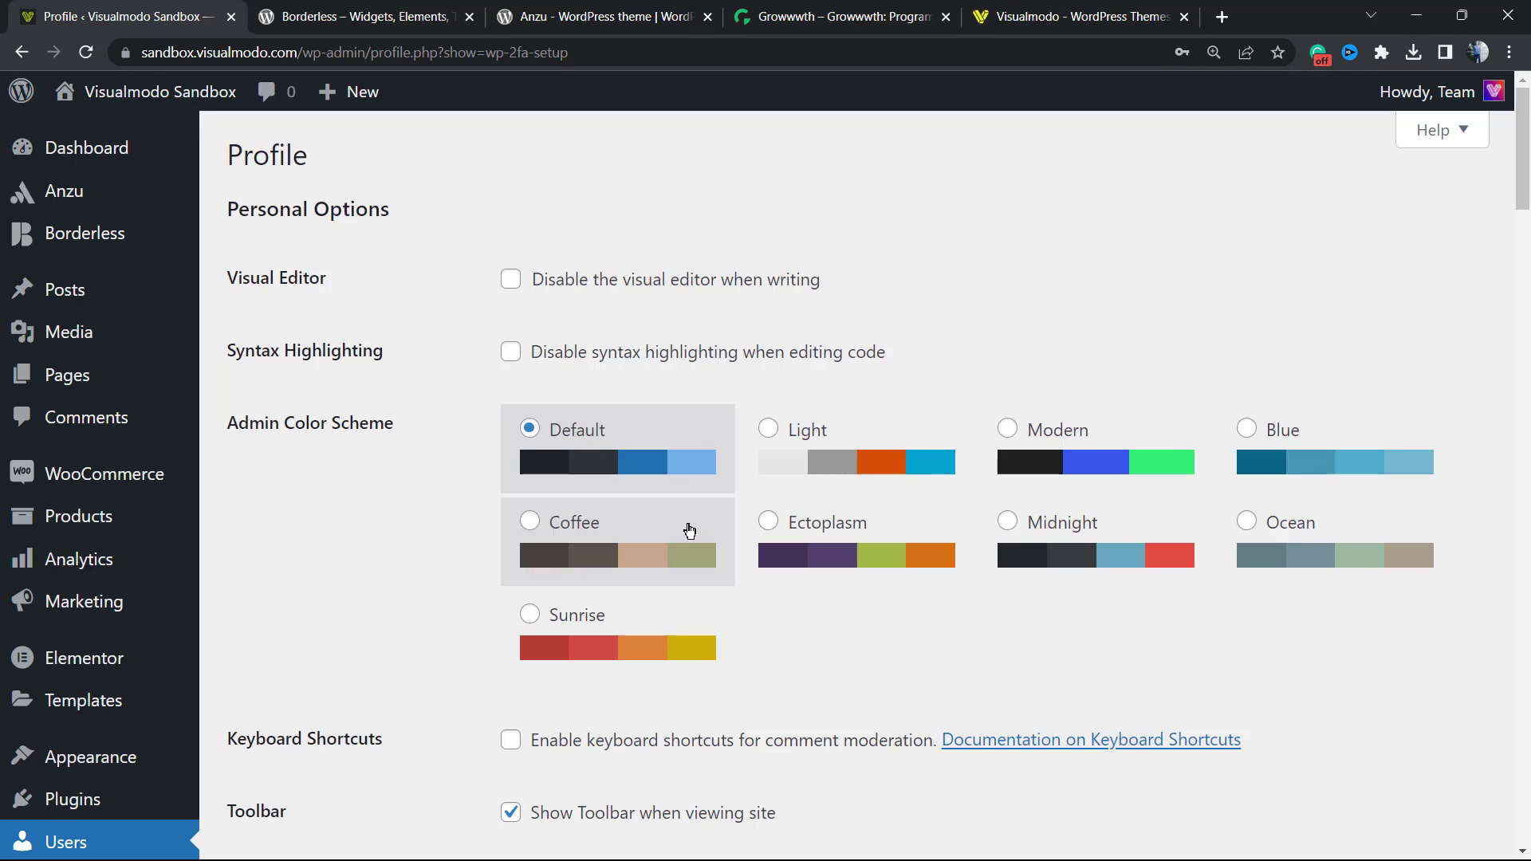
{"action": "scroll", "coordinate": [218, 450], "scroll_direction": "down", "scroll_amount": 4}
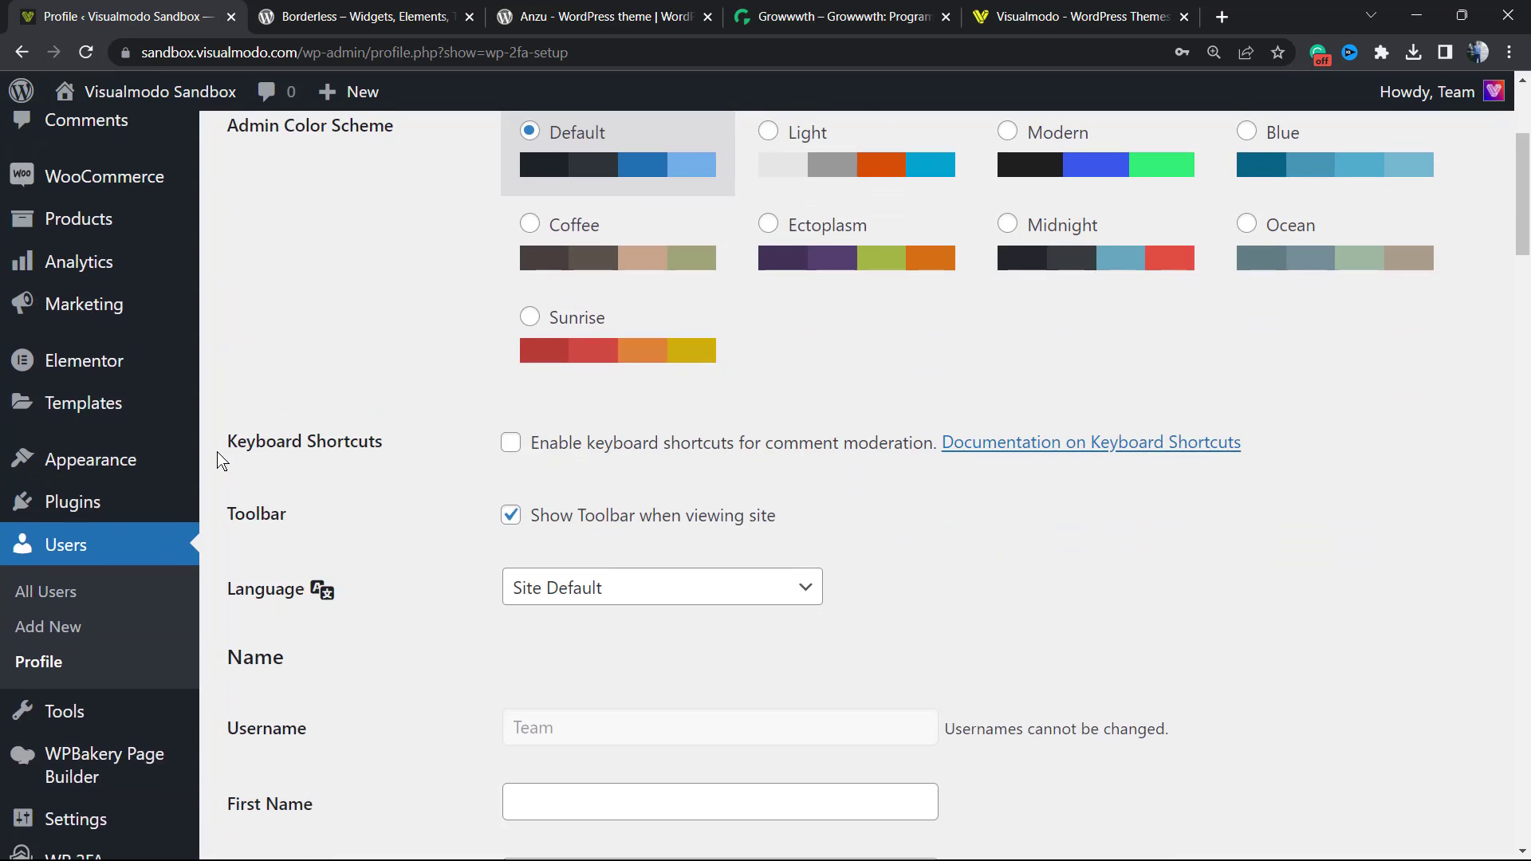
Step: Look through the user profile page to locate the two-factor authentication settings section
{"action": "scroll", "coordinate": [220, 456], "scroll_direction": "up", "scroll_amount": 3}
{"action": "scroll", "coordinate": [221, 461], "scroll_direction": "down", "scroll_amount": 2}
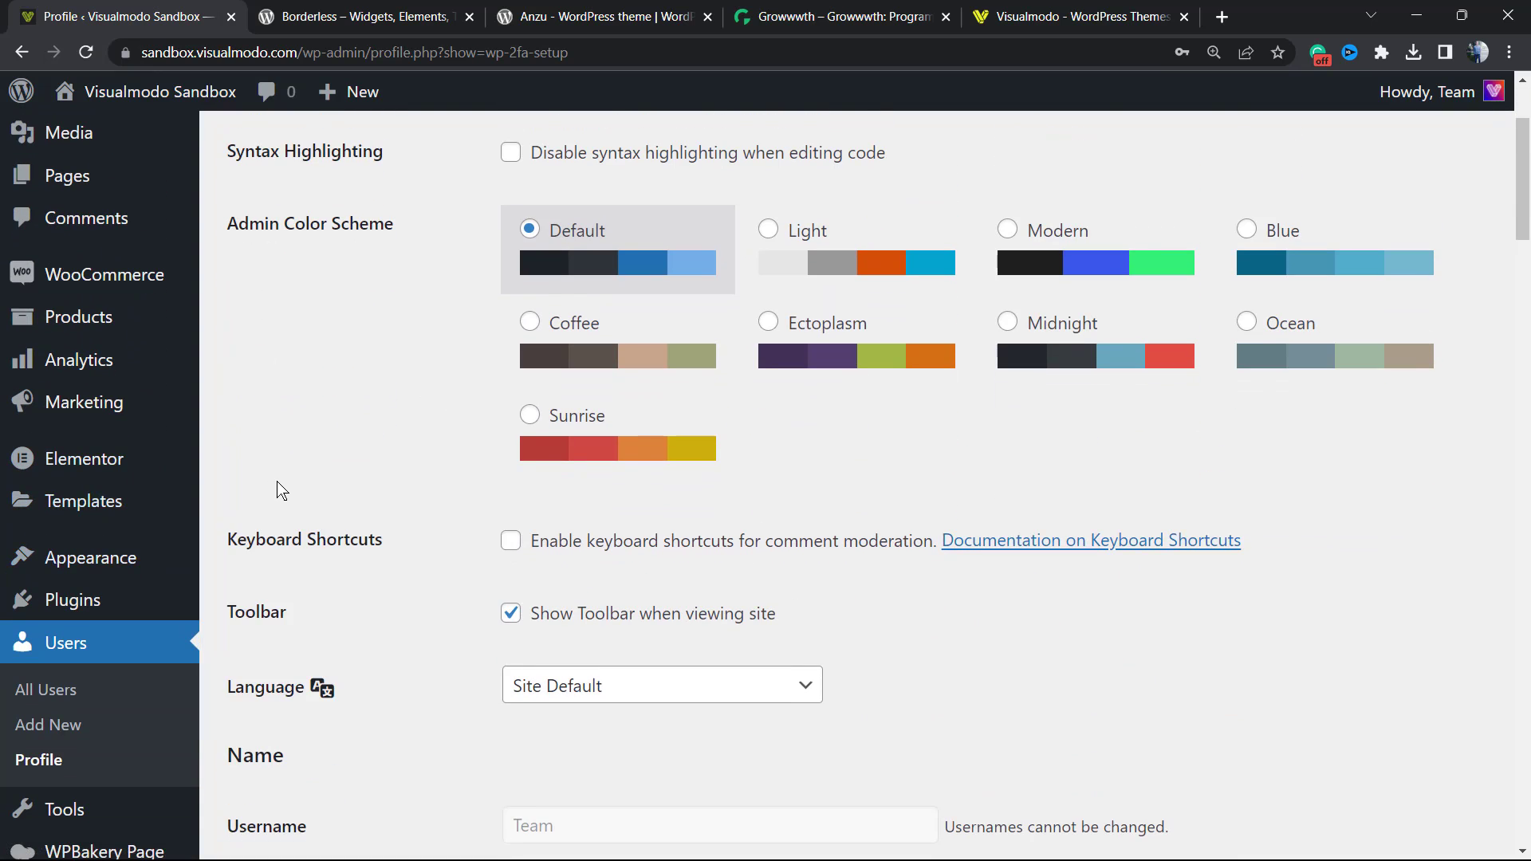
{"action": "scroll", "coordinate": [280, 490], "scroll_direction": "up", "scroll_amount": 3}
{"action": "scroll", "coordinate": [281, 489], "scroll_direction": "down", "scroll_amount": 3}
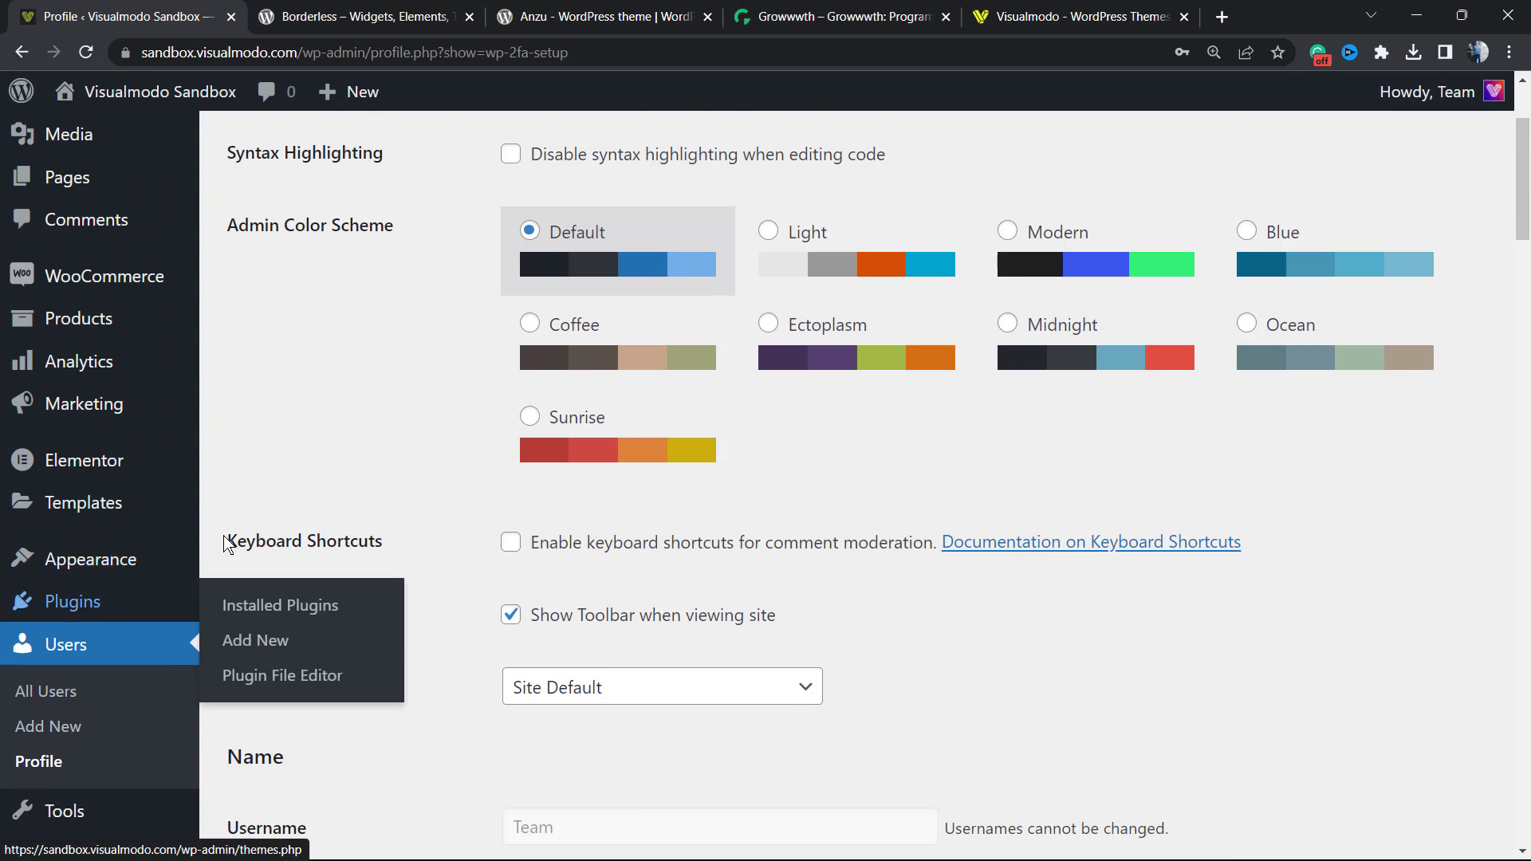
{"action": "scroll", "coordinate": [217, 522], "scroll_direction": "up", "scroll_amount": 3}
{"action": "scroll", "coordinate": [218, 522], "scroll_direction": "down", "scroll_amount": 5}
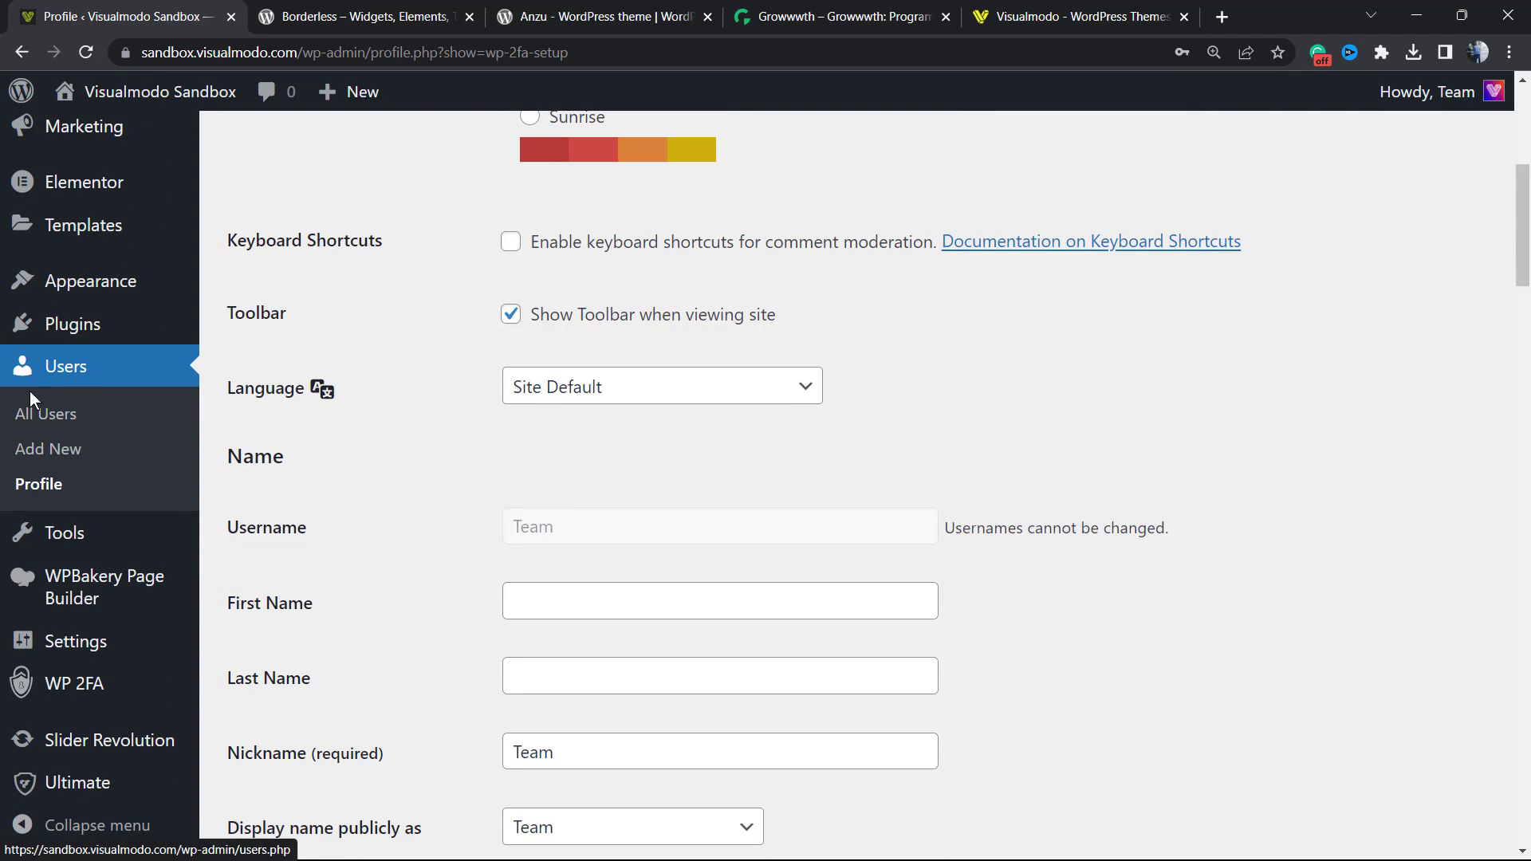
{"action": "scroll", "coordinate": [249, 486], "scroll_direction": "up", "scroll_amount": 5}
{"action": "scroll", "coordinate": [253, 517], "scroll_direction": "down", "scroll_amount": 2}
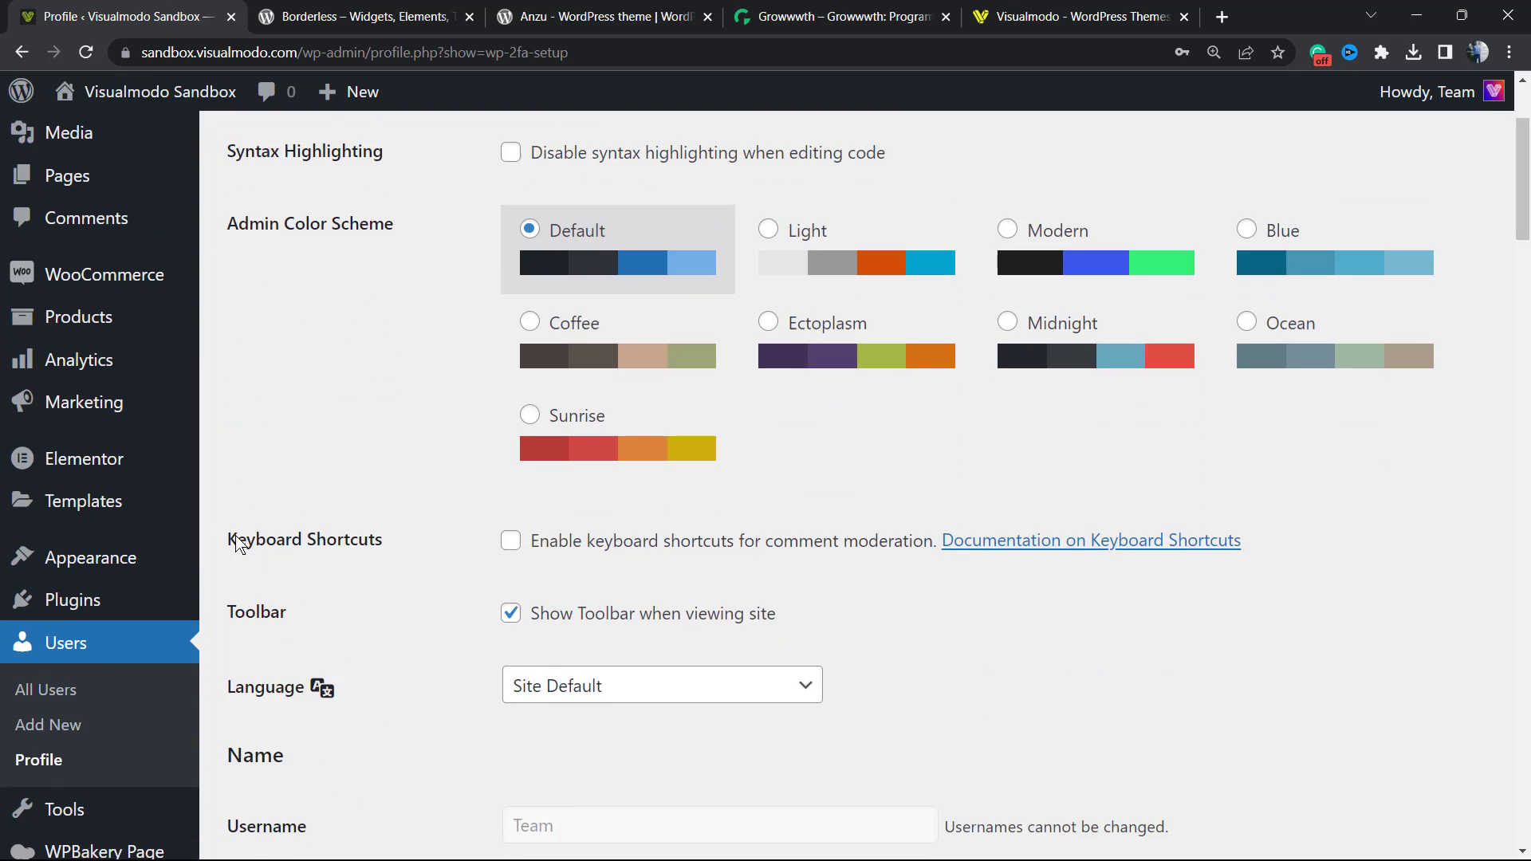
{"action": "scroll", "coordinate": [223, 546], "scroll_direction": "down", "scroll_amount": 5}
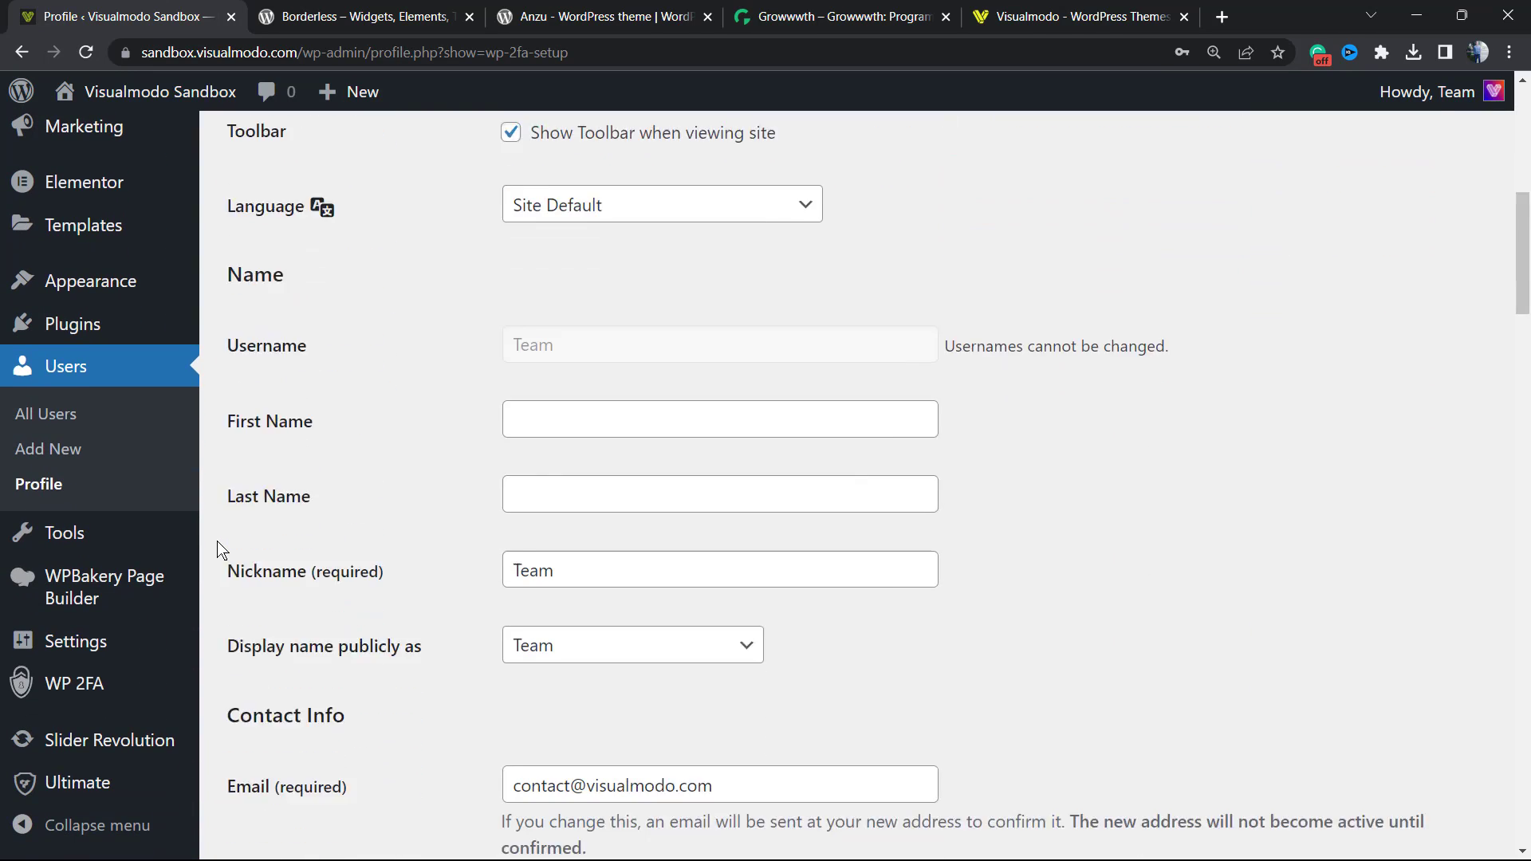
{"action": "scroll", "coordinate": [222, 549], "scroll_direction": "down", "scroll_amount": 3}
{"action": "scroll", "coordinate": [222, 550], "scroll_direction": "down", "scroll_amount": 6}
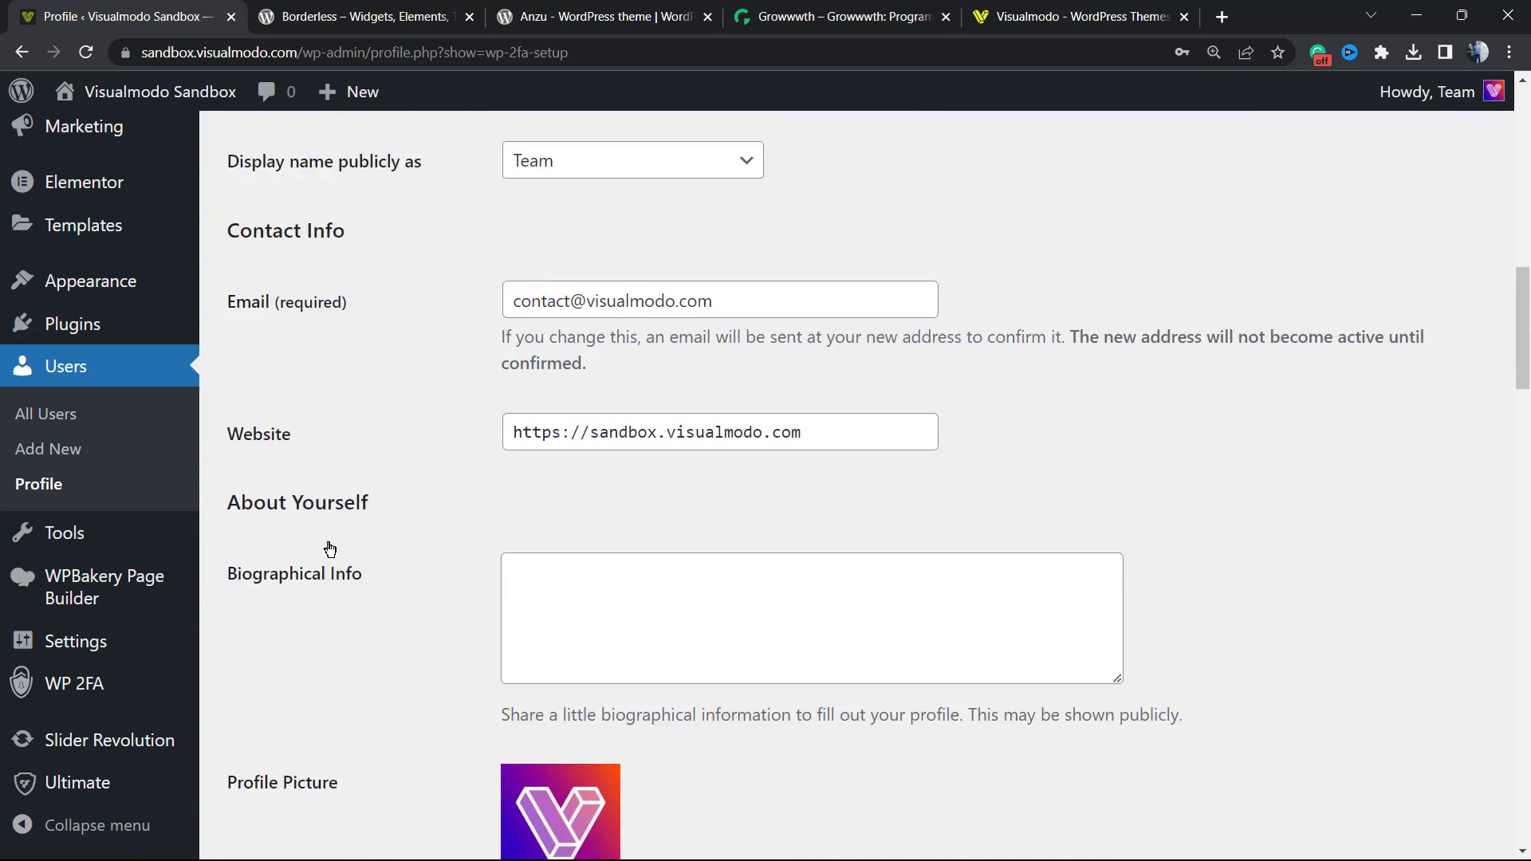
{"action": "scroll", "coordinate": [323, 544], "scroll_direction": "down", "scroll_amount": 9}
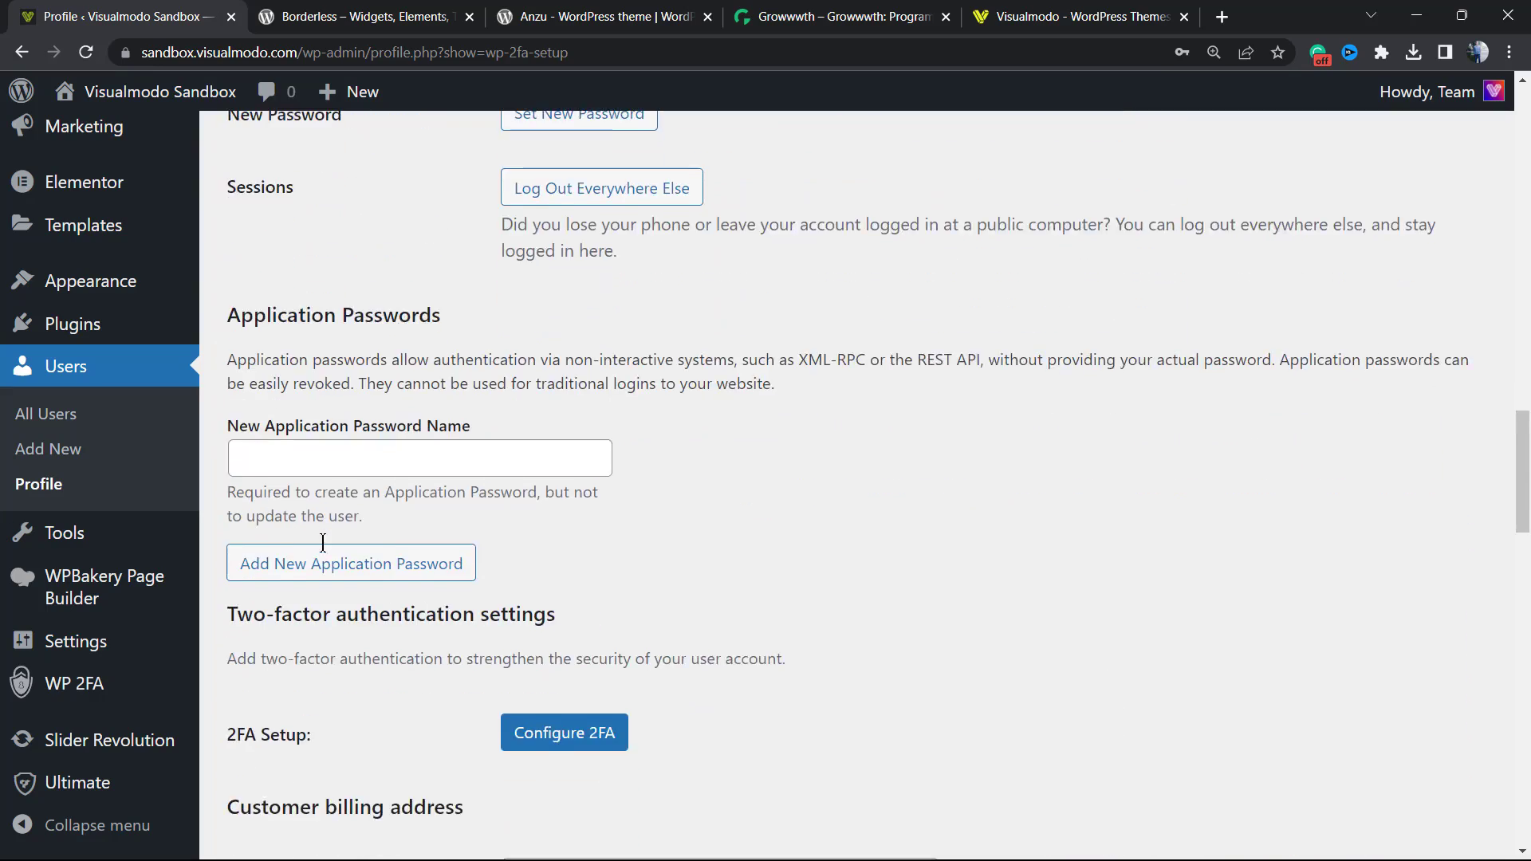
{"action": "scroll", "coordinate": [323, 549], "scroll_direction": "up", "scroll_amount": 20}
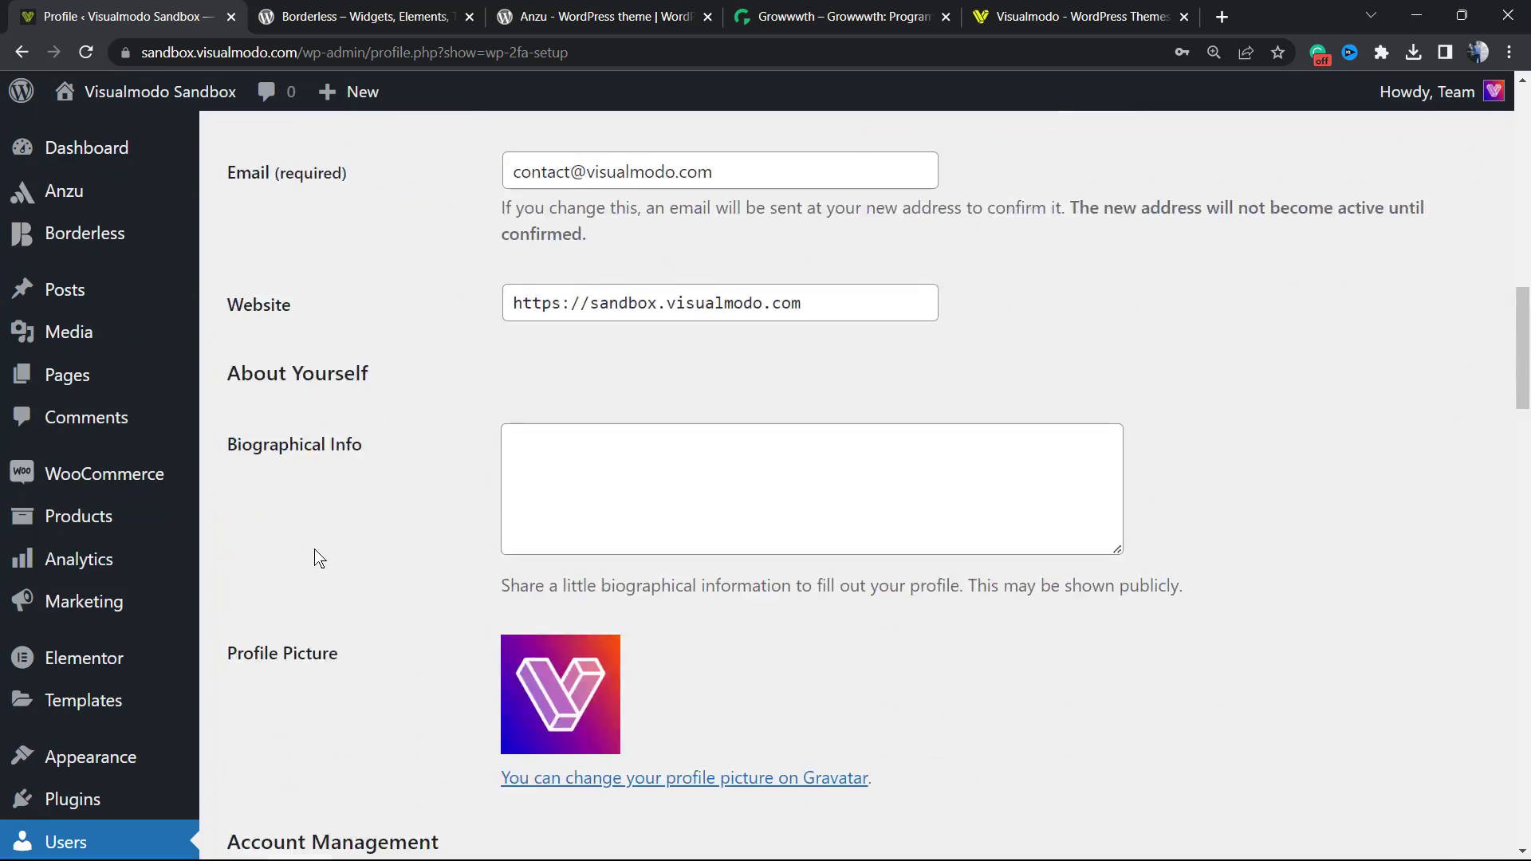
{"action": "scroll", "coordinate": [319, 558], "scroll_direction": "down", "scroll_amount": 17}
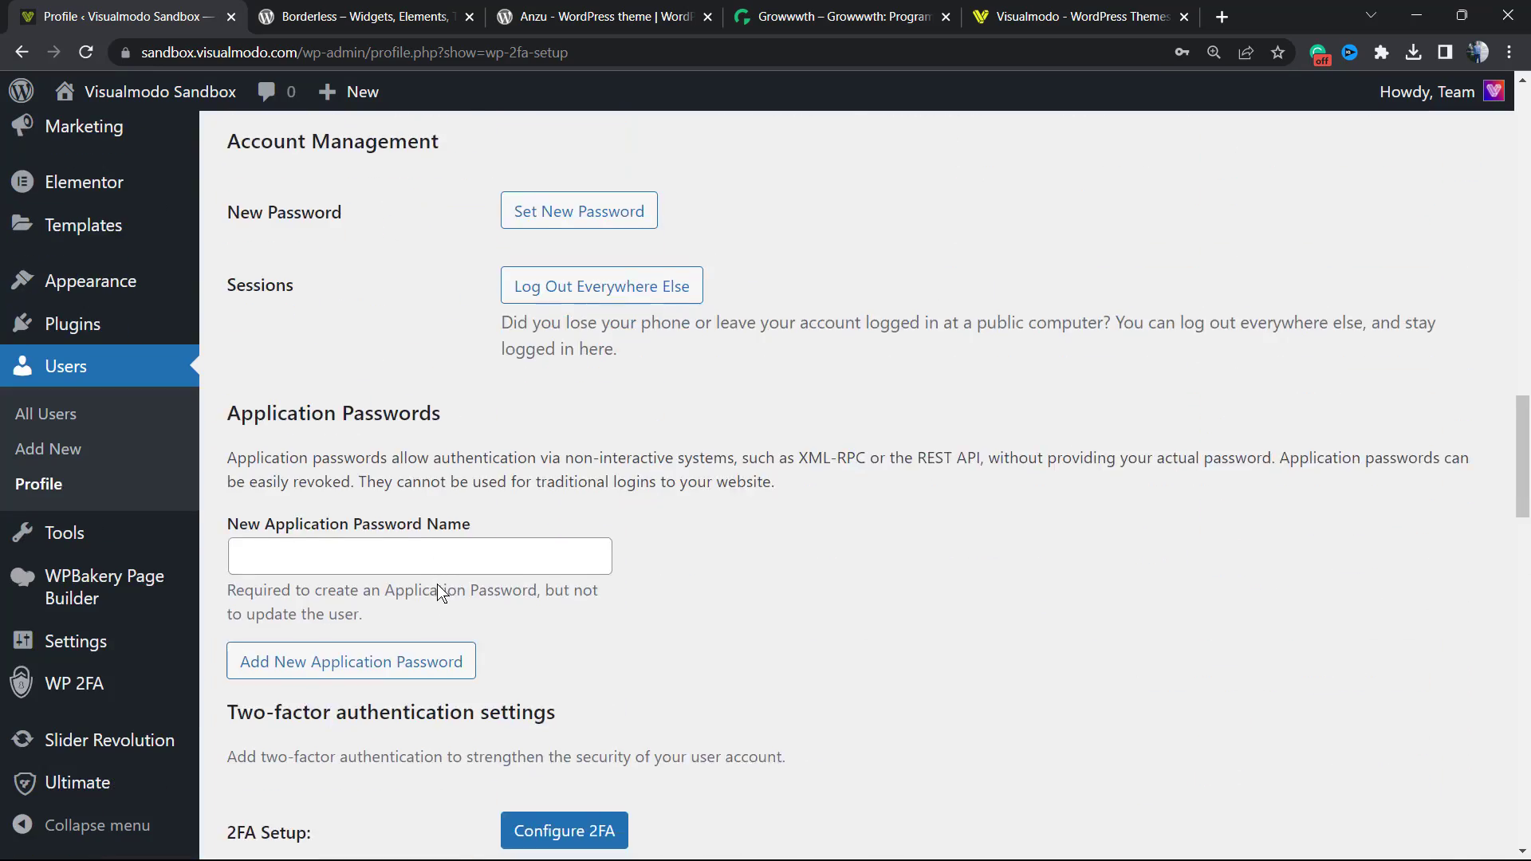
{"action": "scroll", "coordinate": [393, 550], "scroll_direction": "down", "scroll_amount": 12}
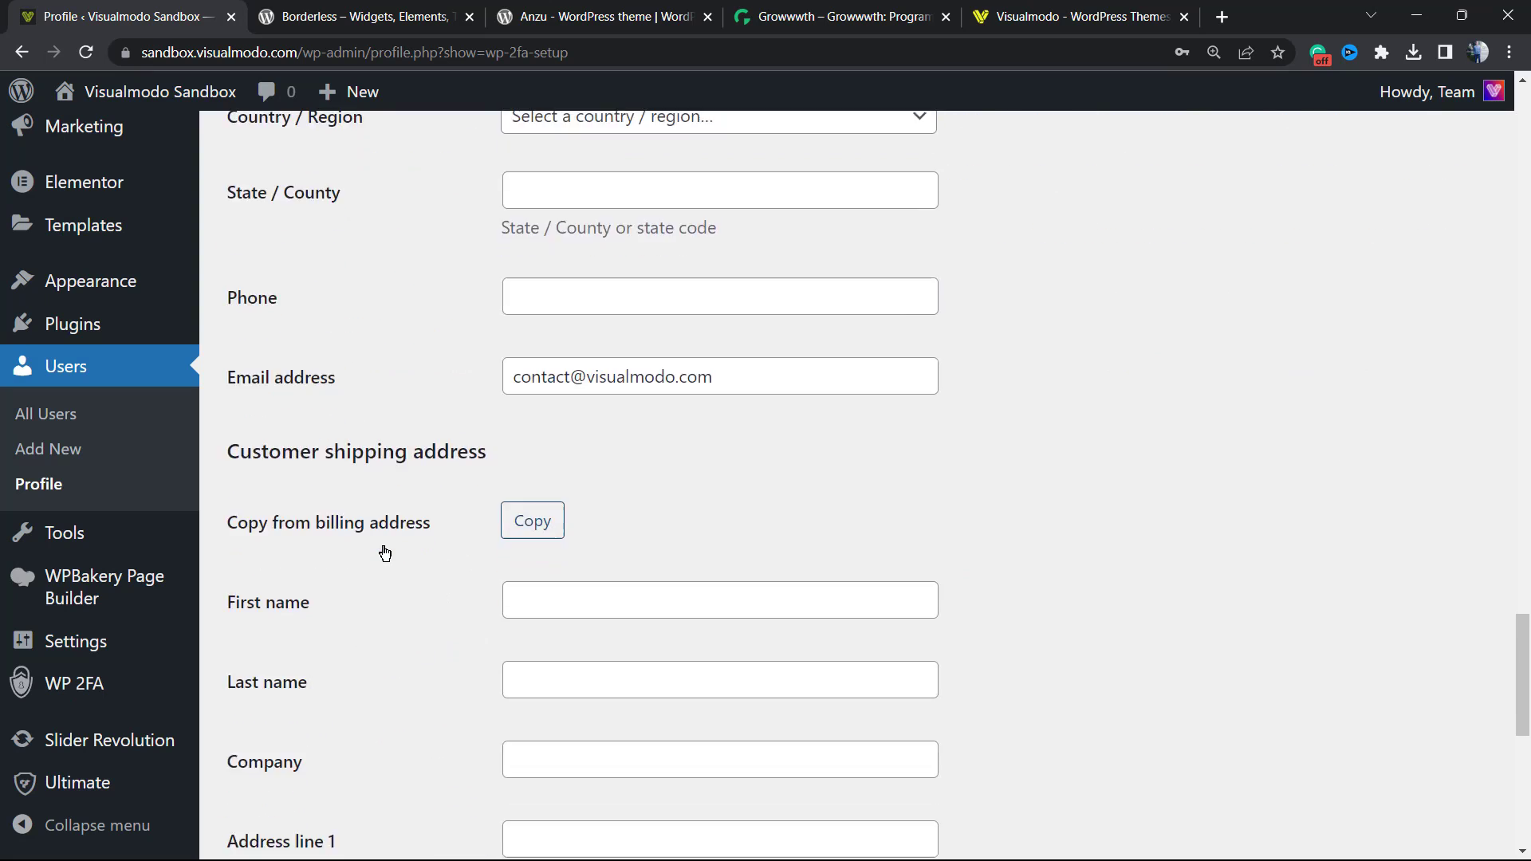
{"action": "scroll", "coordinate": [382, 554], "scroll_direction": "up", "scroll_amount": 15}
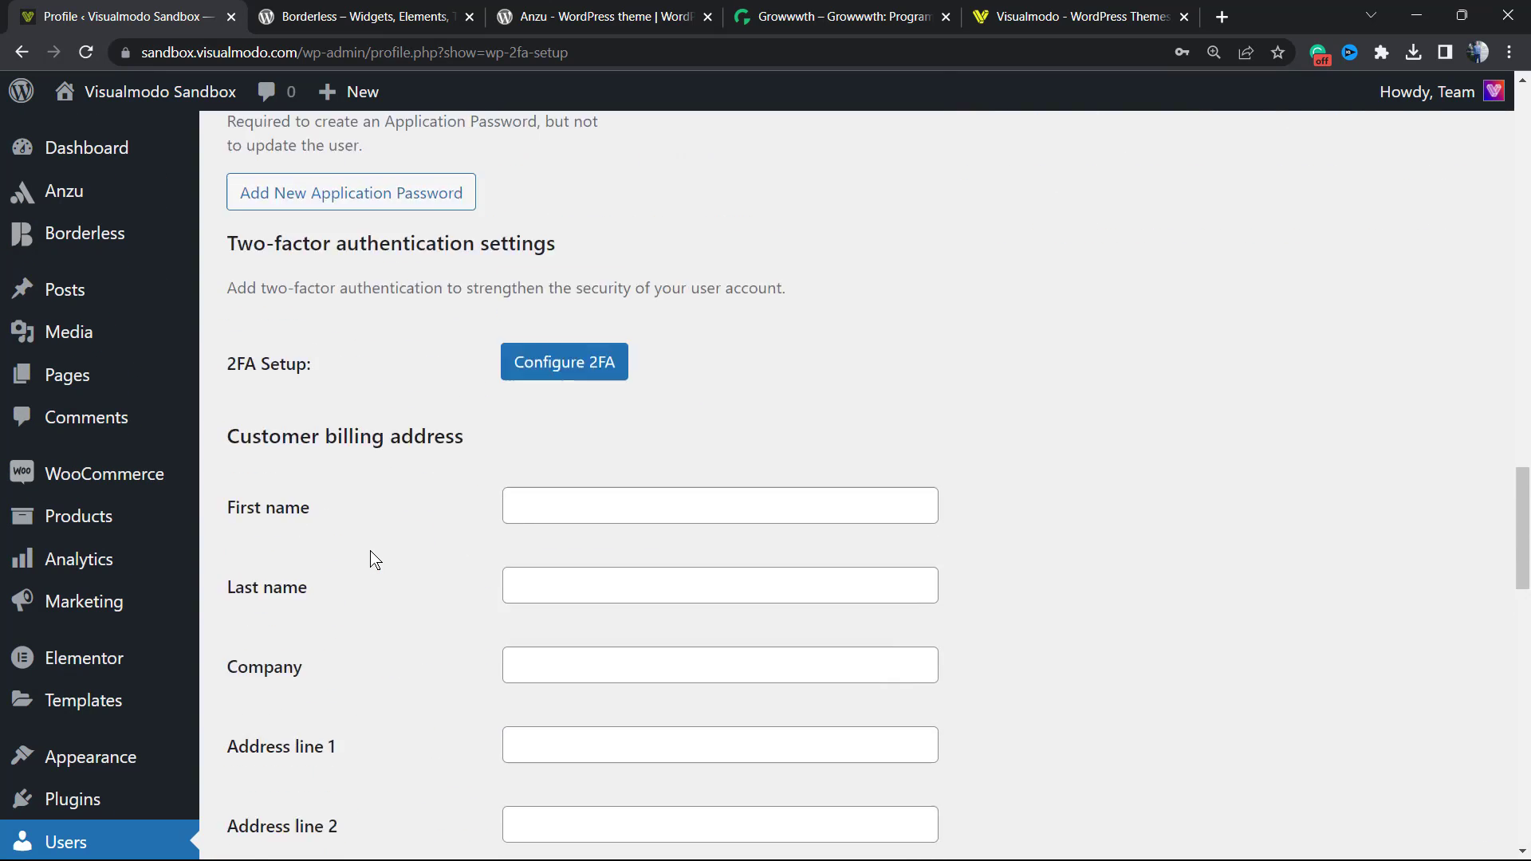
{"action": "triple_click", "coordinate": [299, 493]}
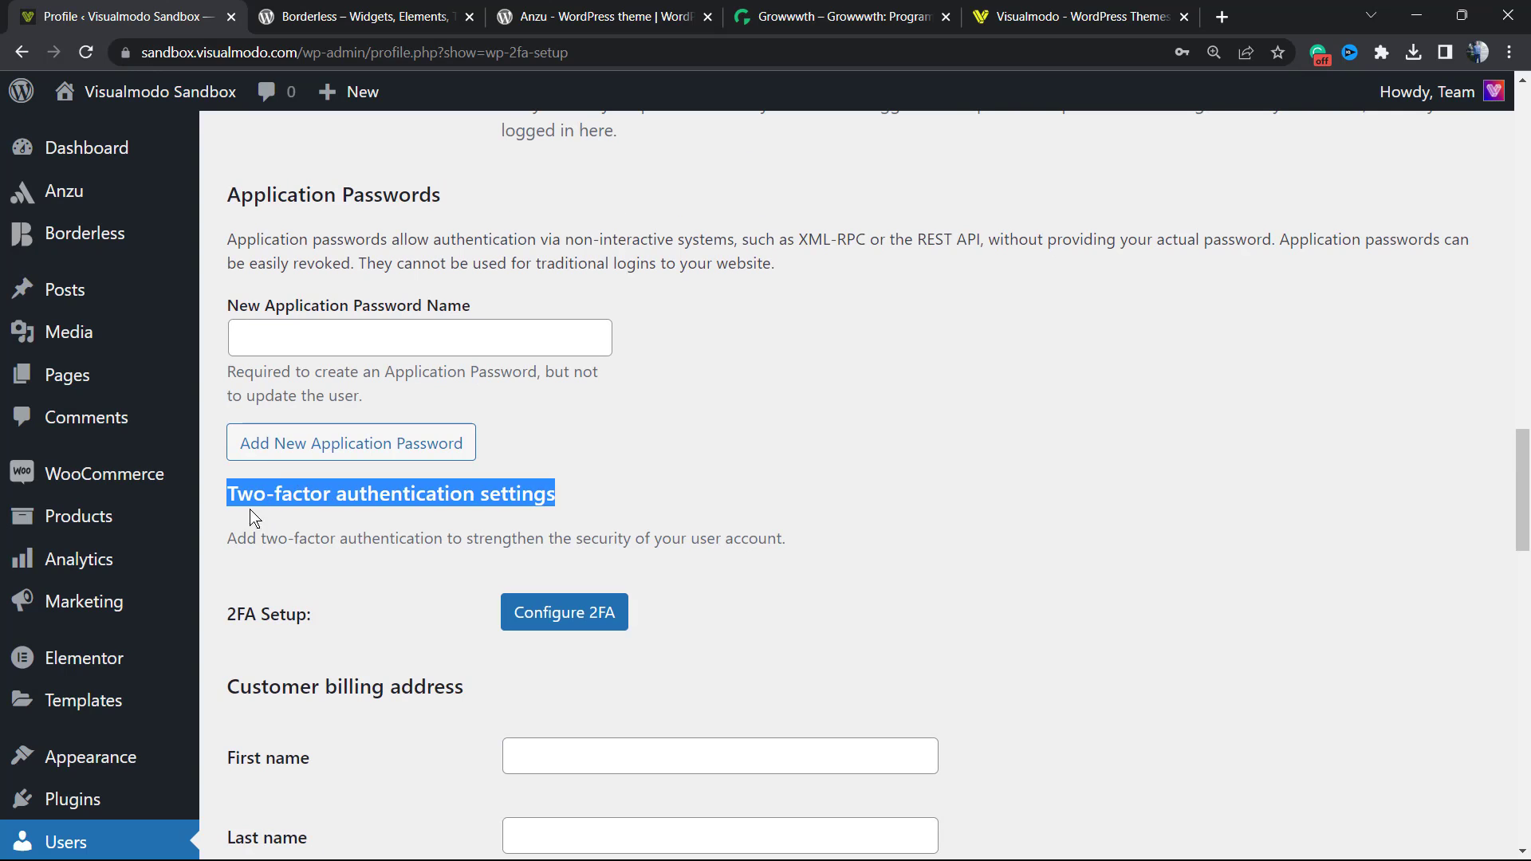
Step: Start configuring 2FA for the account and reveal the authenticator app setup guides in the TOTP dialog
{"action": "left_click", "coordinate": [522, 624]}
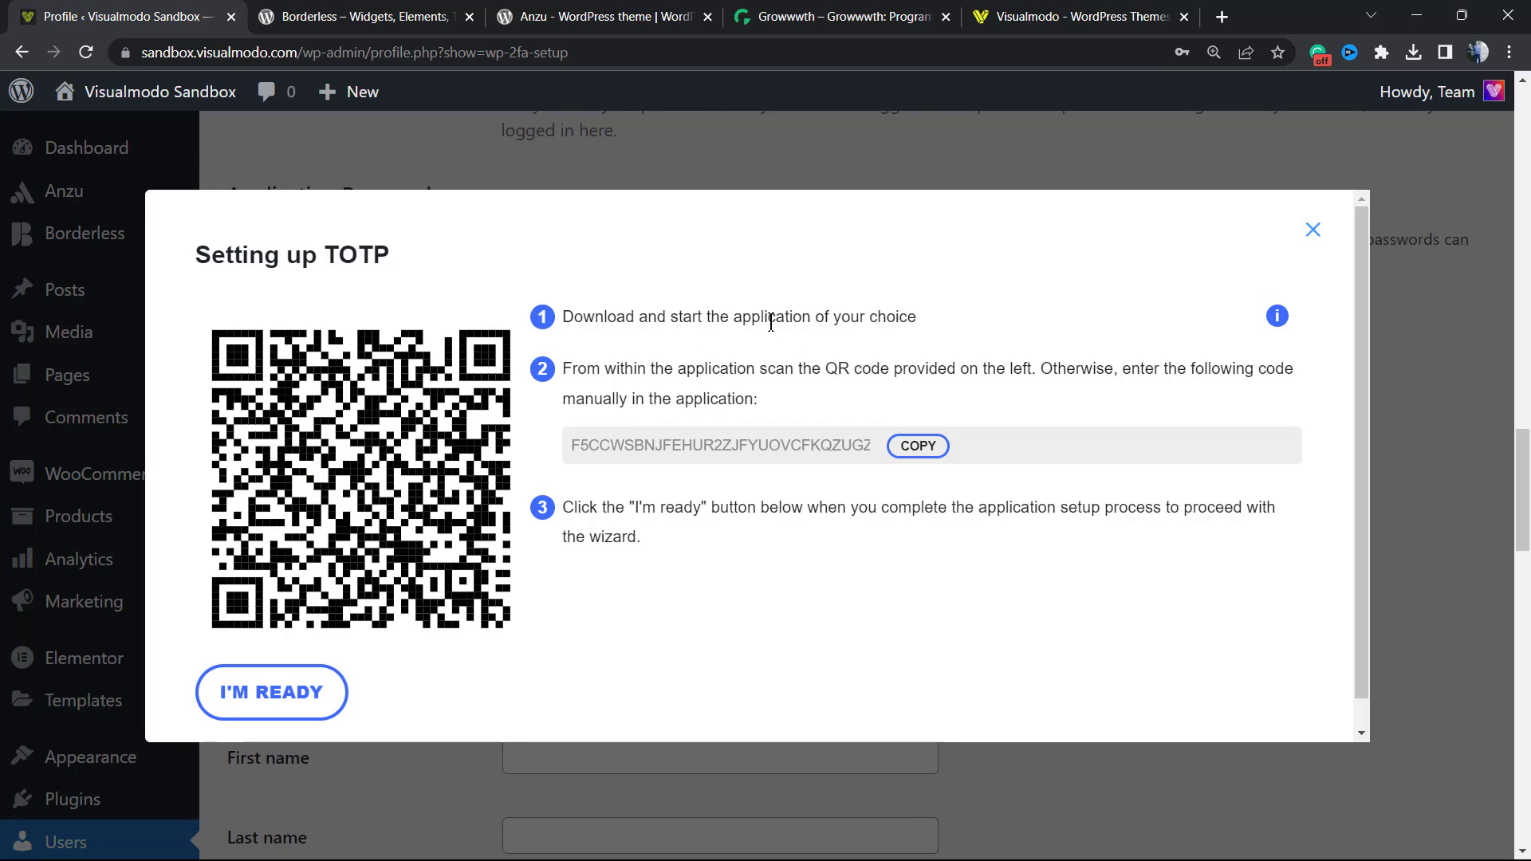
{"action": "left_click", "coordinate": [1276, 316]}
{"action": "scroll", "coordinate": [868, 564], "scroll_direction": "down", "scroll_amount": 1}
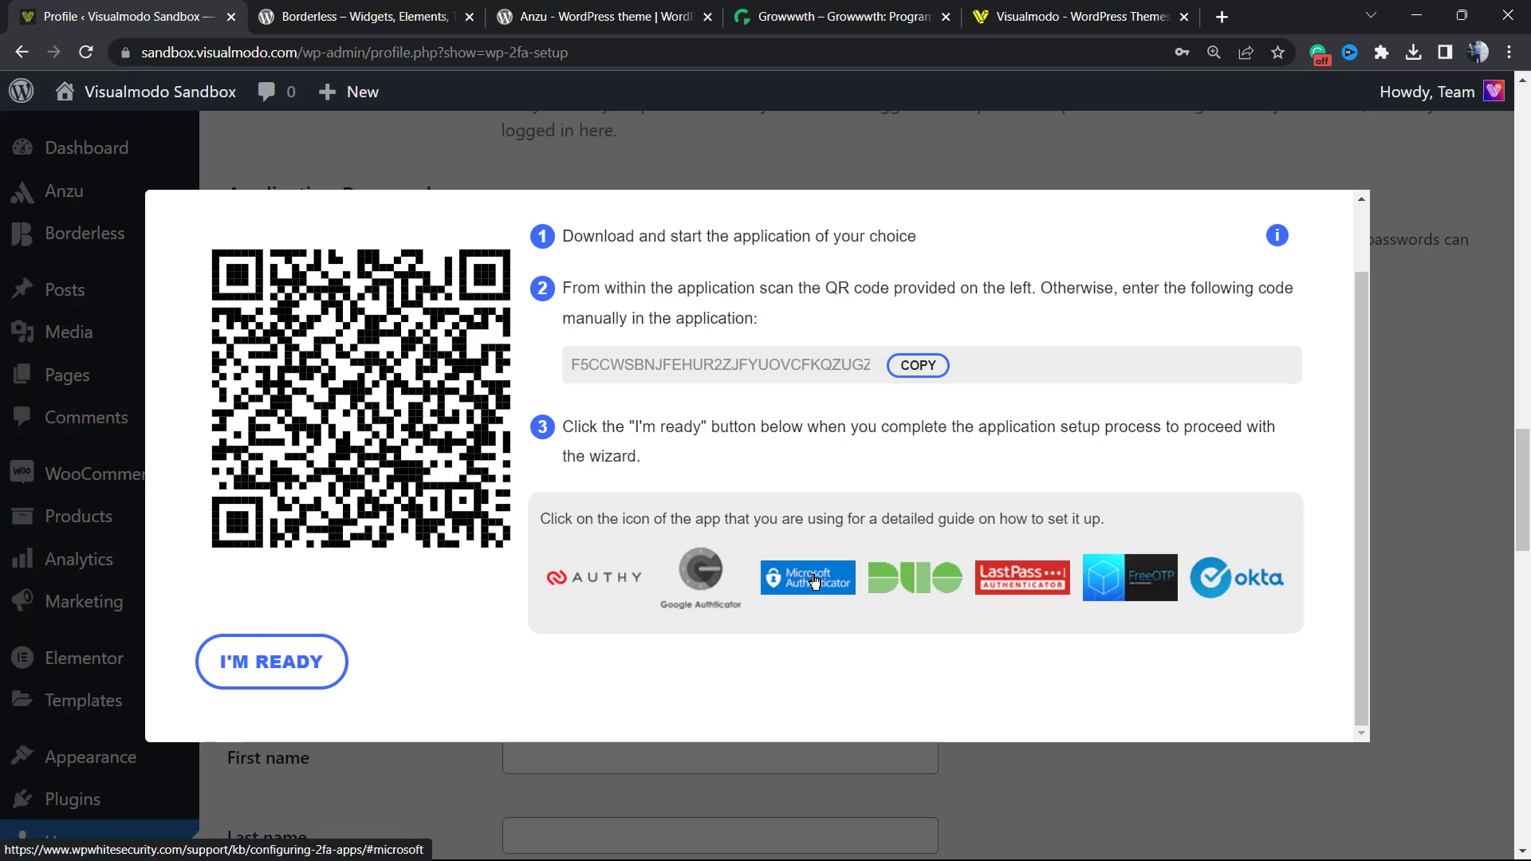
Step: Review the TOTP setup instructions, the QR code and the supported authenticator apps
{"action": "scroll", "coordinate": [853, 594], "scroll_direction": "up", "scroll_amount": 2}
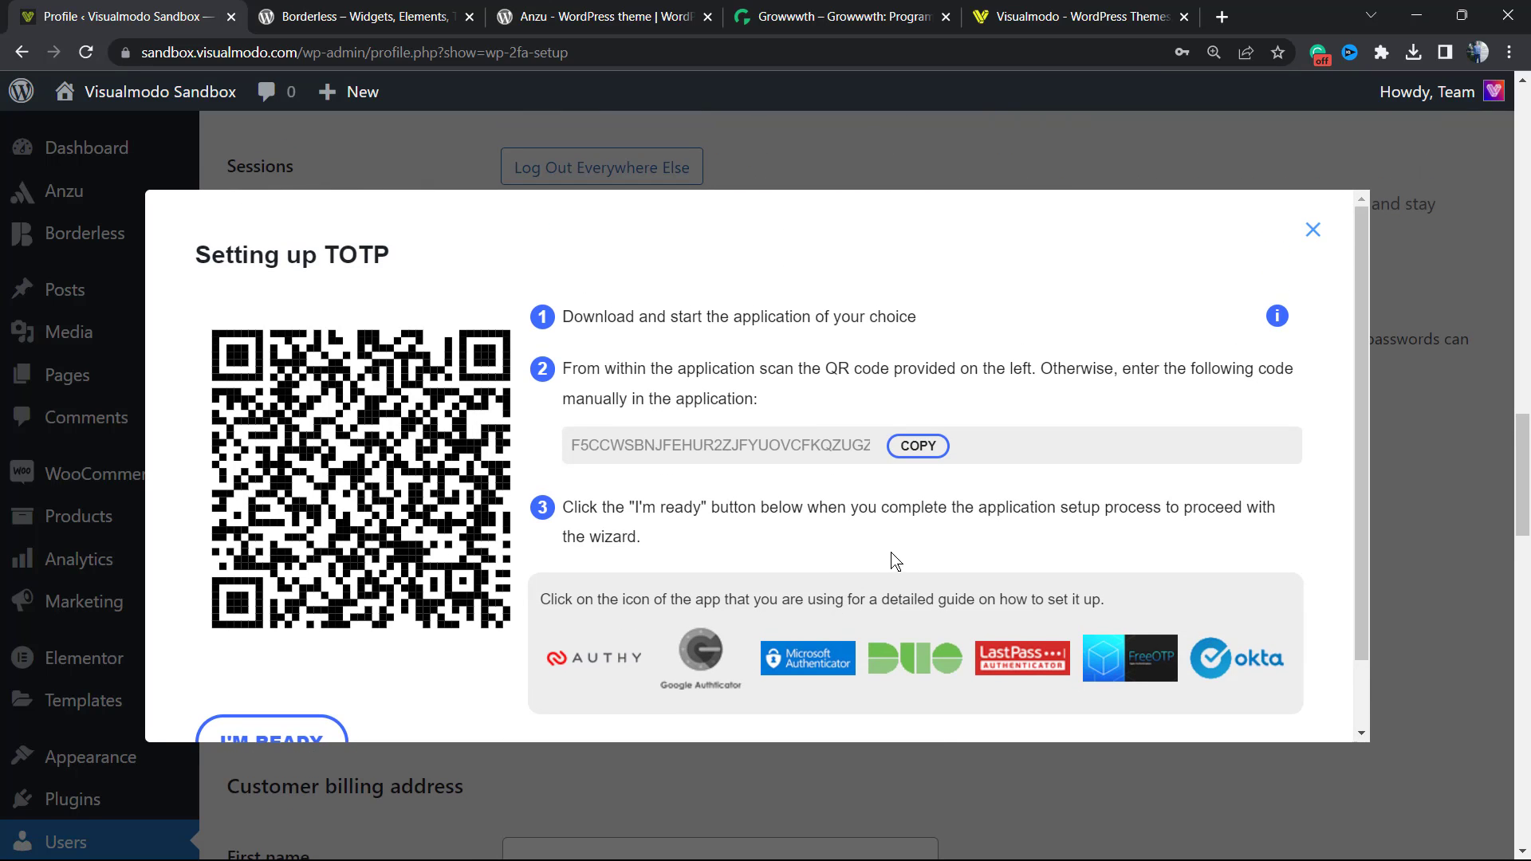
{"action": "scroll", "coordinate": [885, 556], "scroll_direction": "down", "scroll_amount": 2}
{"action": "scroll", "coordinate": [864, 549], "scroll_direction": "up", "scroll_amount": 2}
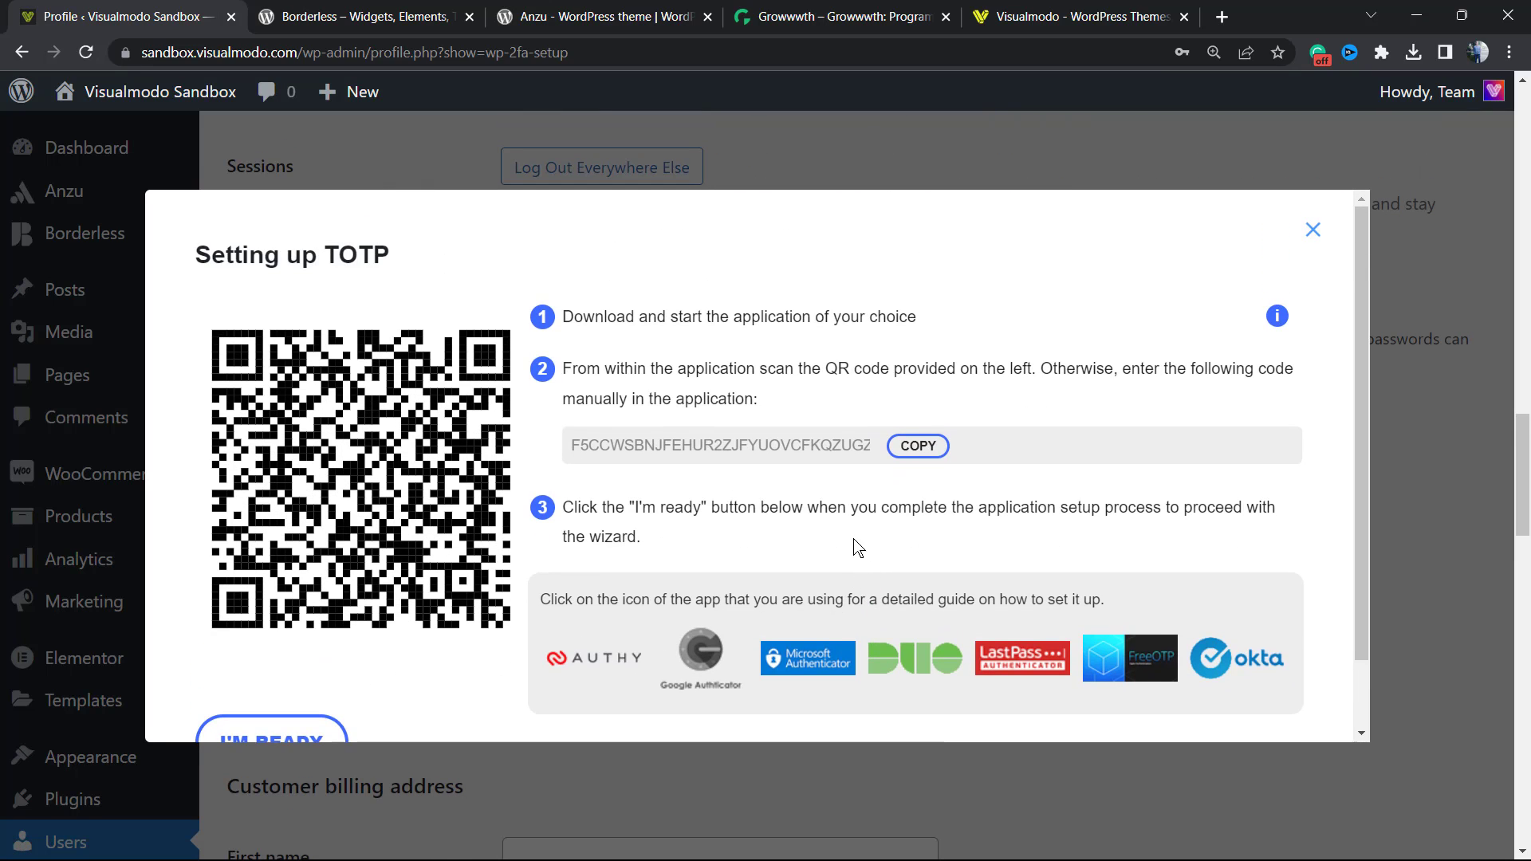
{"action": "scroll", "coordinate": [865, 491], "scroll_direction": "down", "scroll_amount": 2}
{"action": "scroll", "coordinate": [846, 498], "scroll_direction": "up", "scroll_amount": 2}
{"action": "scroll", "coordinate": [829, 504], "scroll_direction": "down", "scroll_amount": 1}
{"action": "scroll", "coordinate": [829, 503], "scroll_direction": "up", "scroll_amount": 1}
{"action": "scroll", "coordinate": [829, 504], "scroll_direction": "down", "scroll_amount": 1}
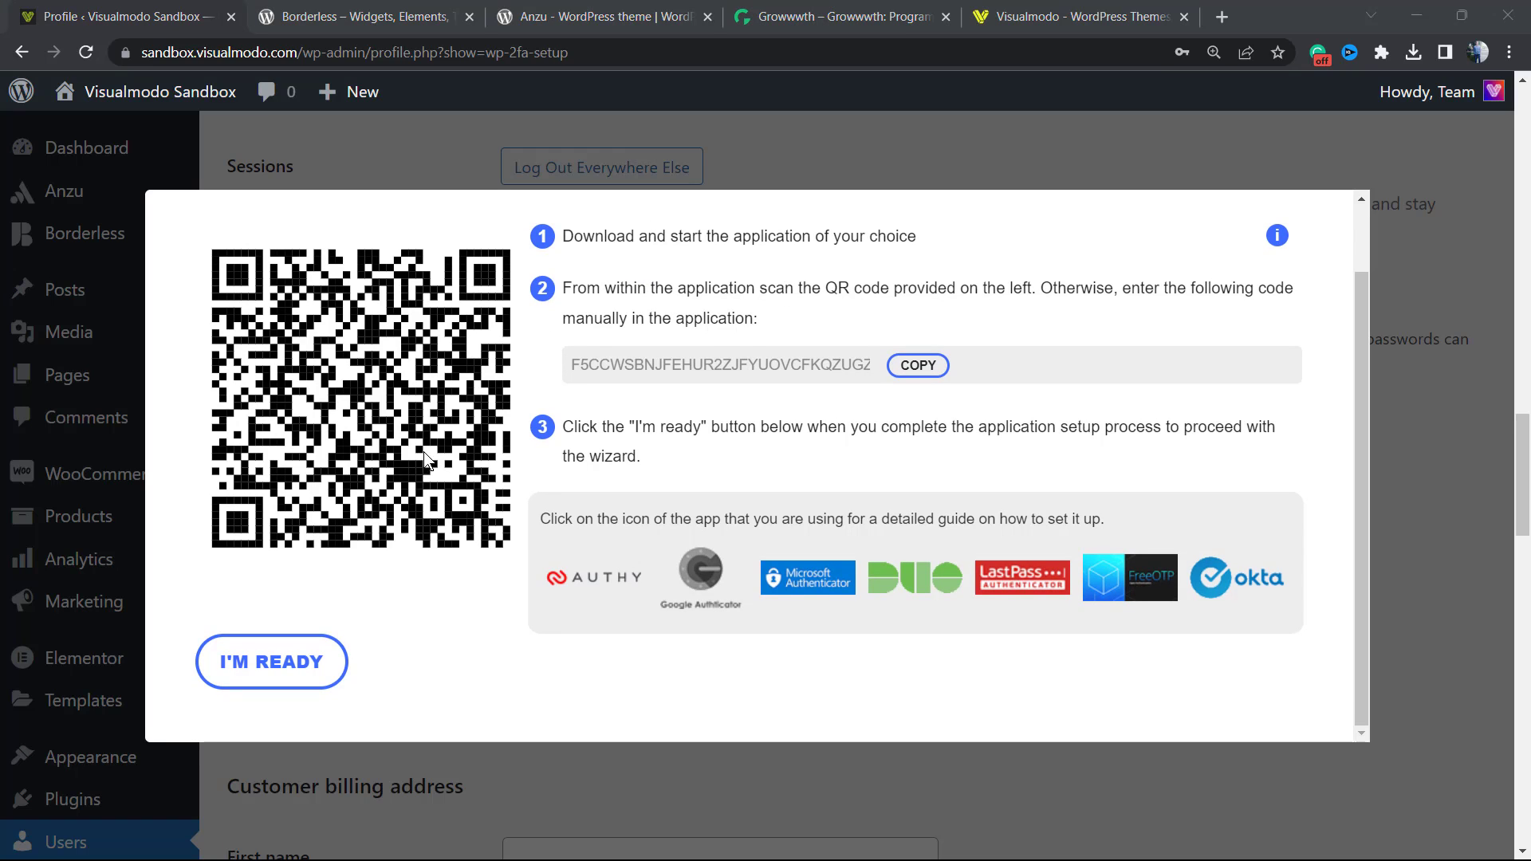
{"action": "scroll", "coordinate": [532, 626], "scroll_direction": "down", "scroll_amount": 1}
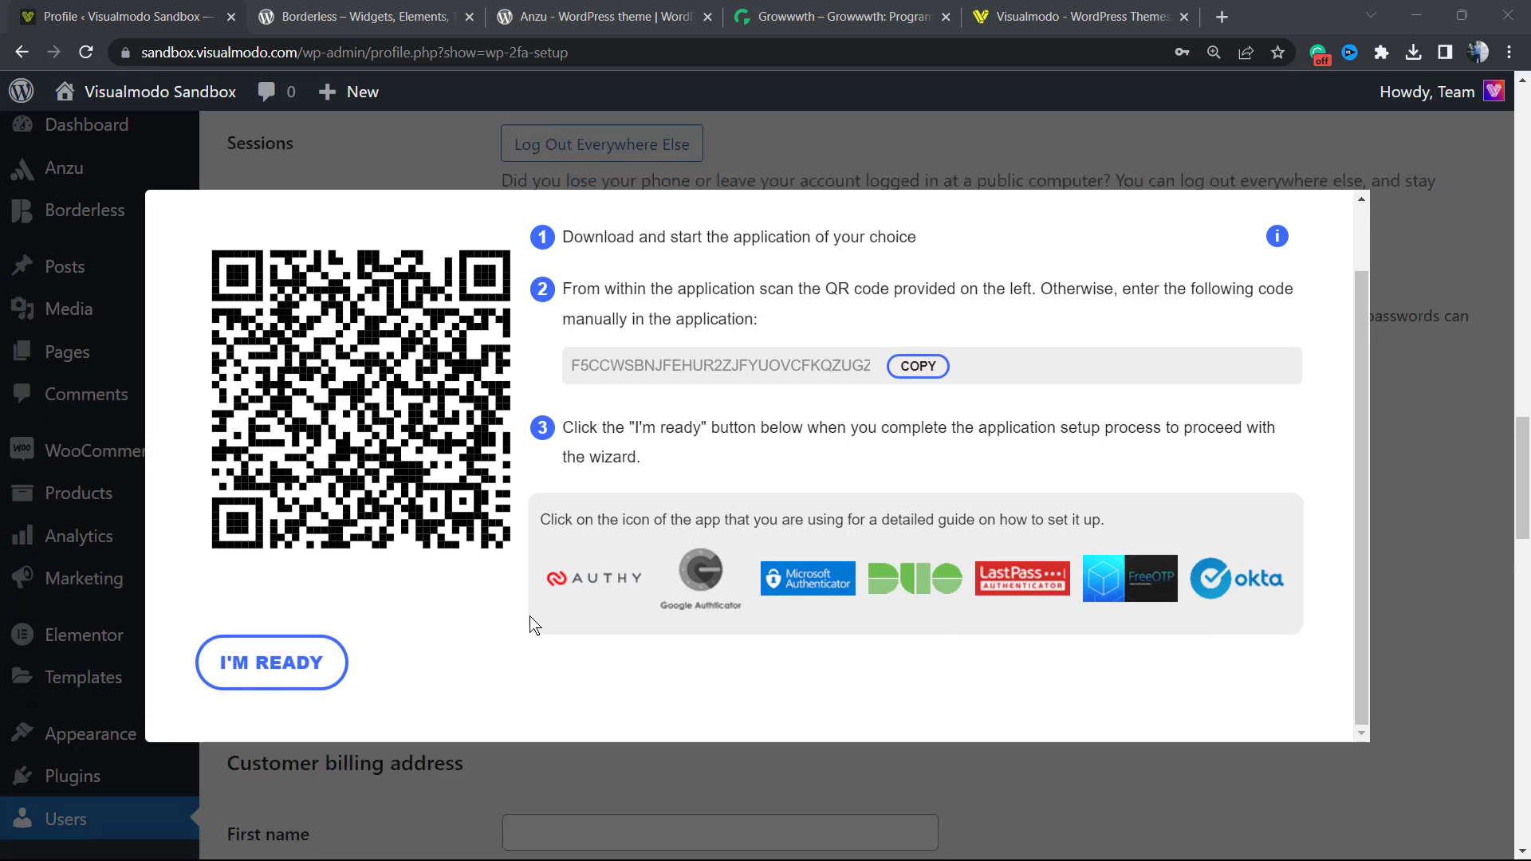
Step: Proceed with the TOTP setup as ready in the authenticator app, and read the recommendation on generating backup codes
{"action": "left_click", "coordinate": [232, 682]}
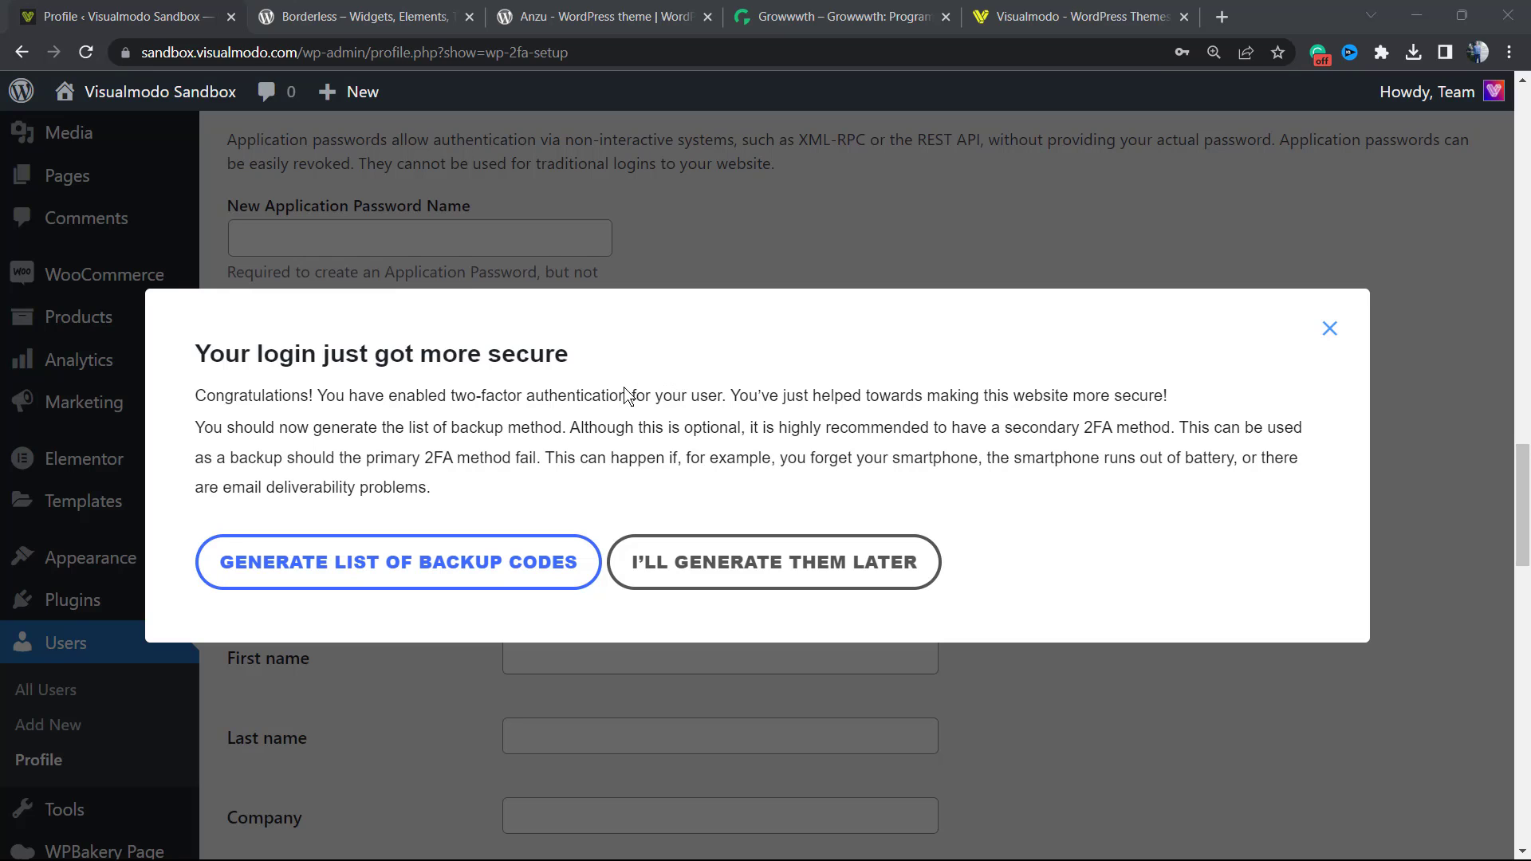
{"action": "triple_click", "coordinate": [328, 429]}
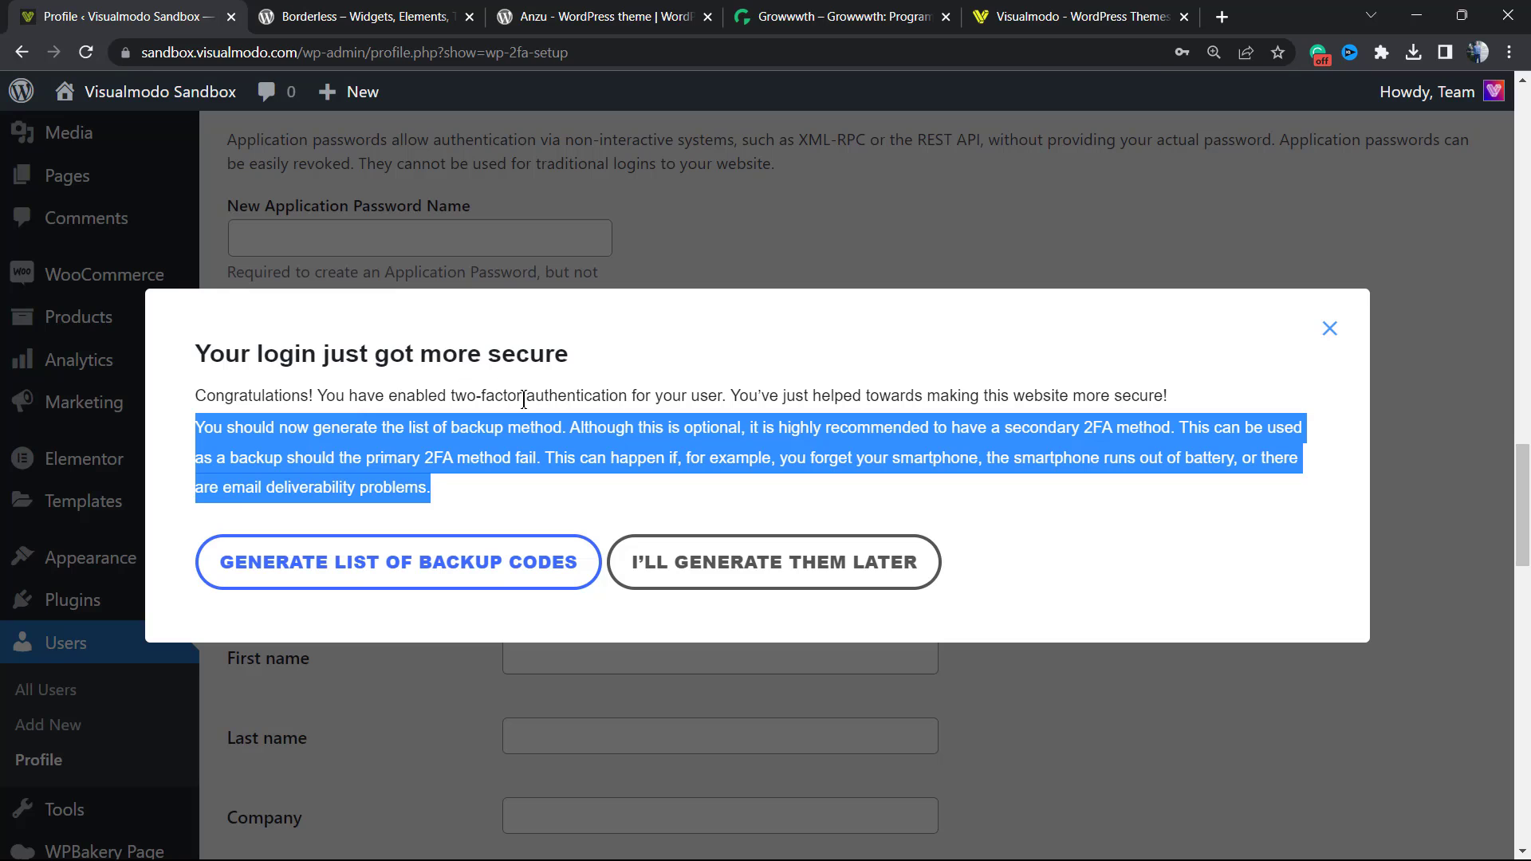
{"action": "triple_click", "coordinate": [330, 356]}
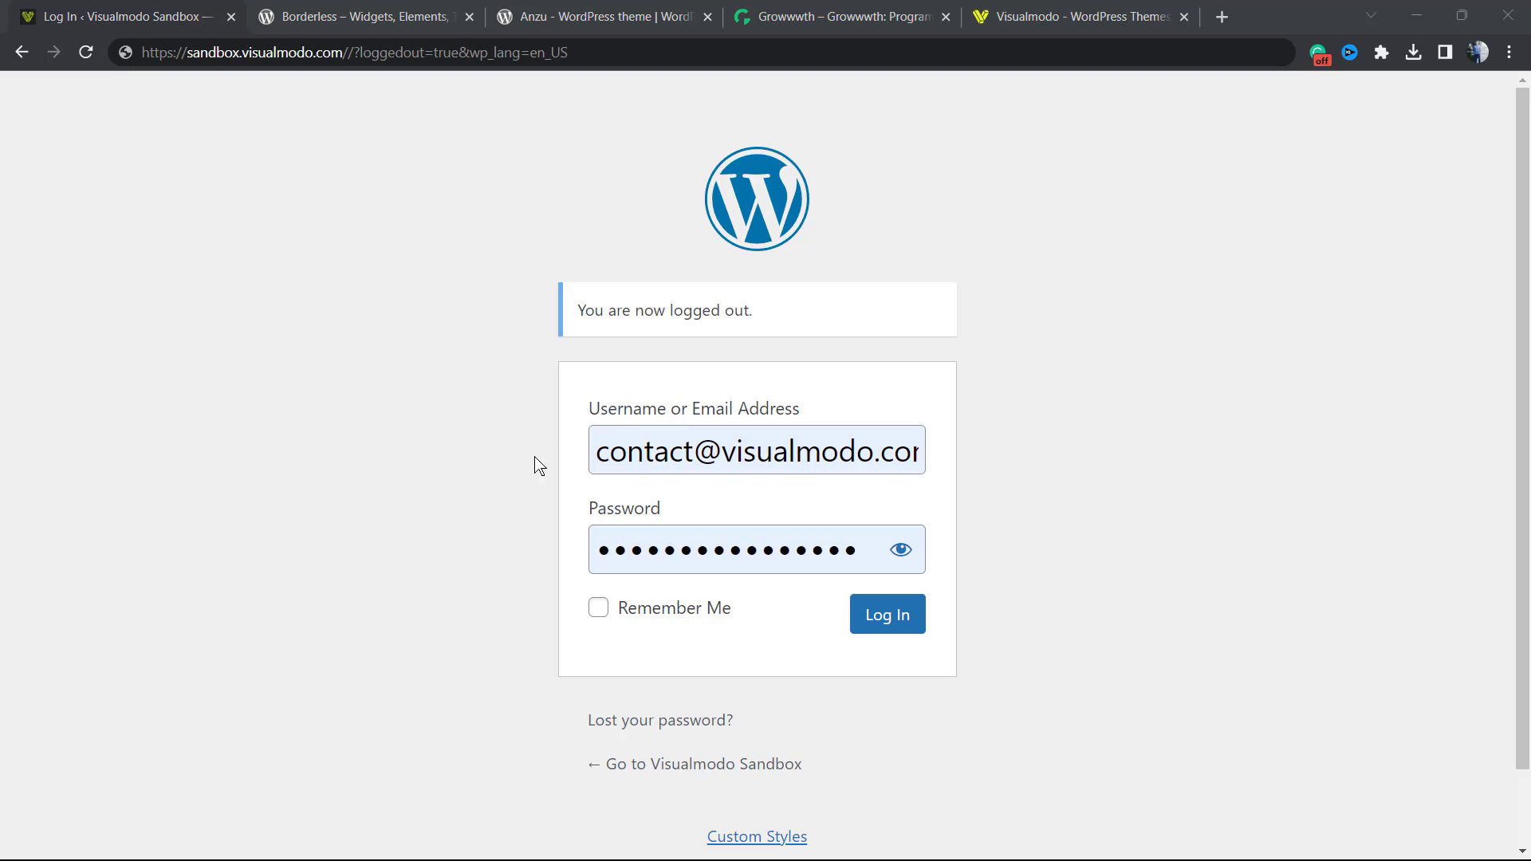
Step: Log in to the site with the prefilled credentials and go to the Authentication Code field of the 2FA check
{"action": "left_click", "coordinate": [881, 614]}
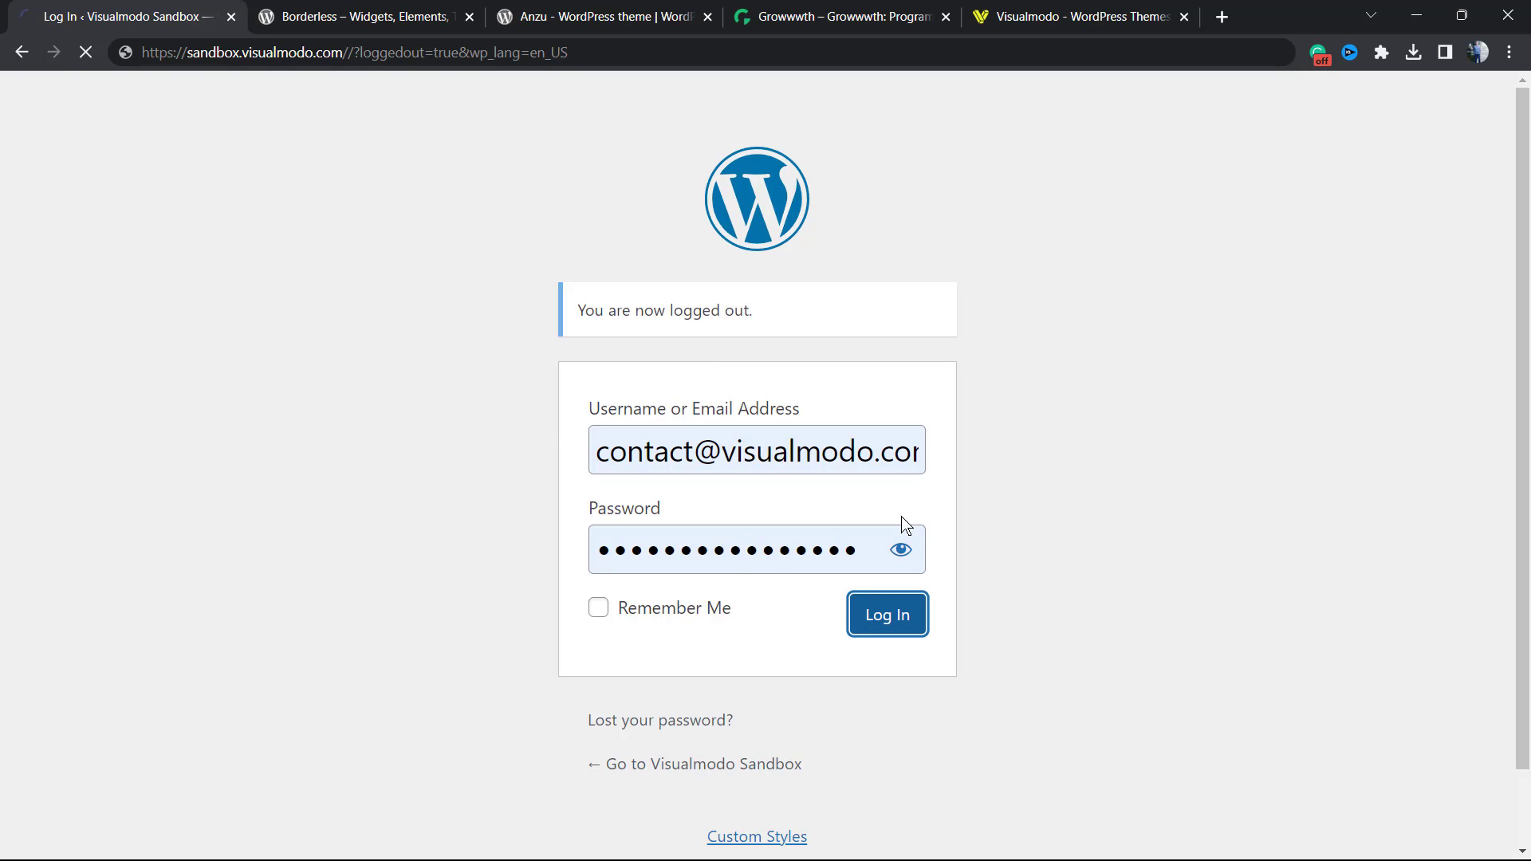
{"action": "triple_click", "coordinate": [730, 383]}
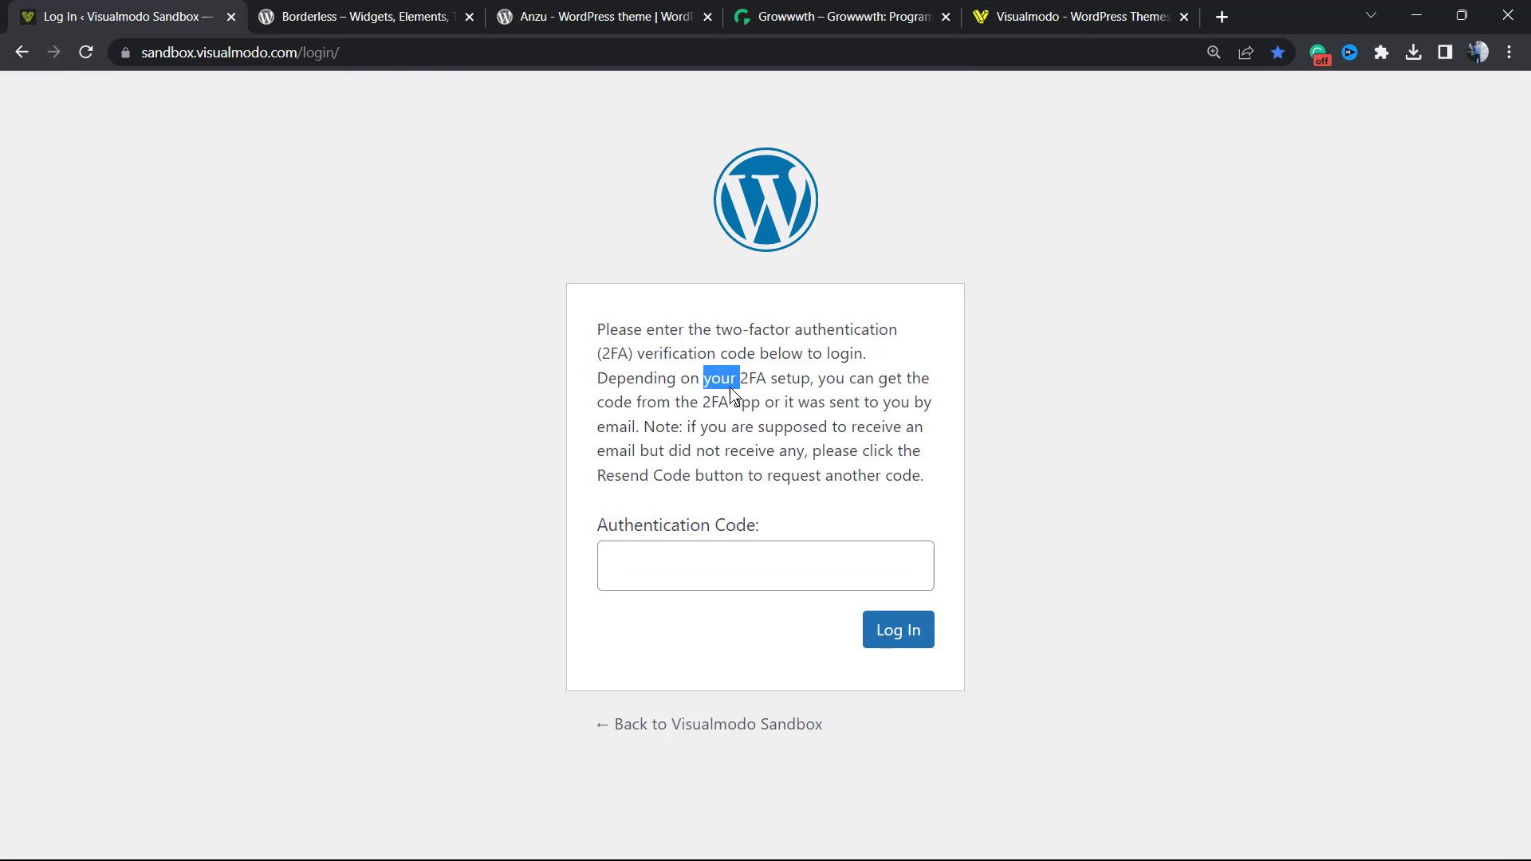
{"action": "left_click", "coordinate": [674, 568]}
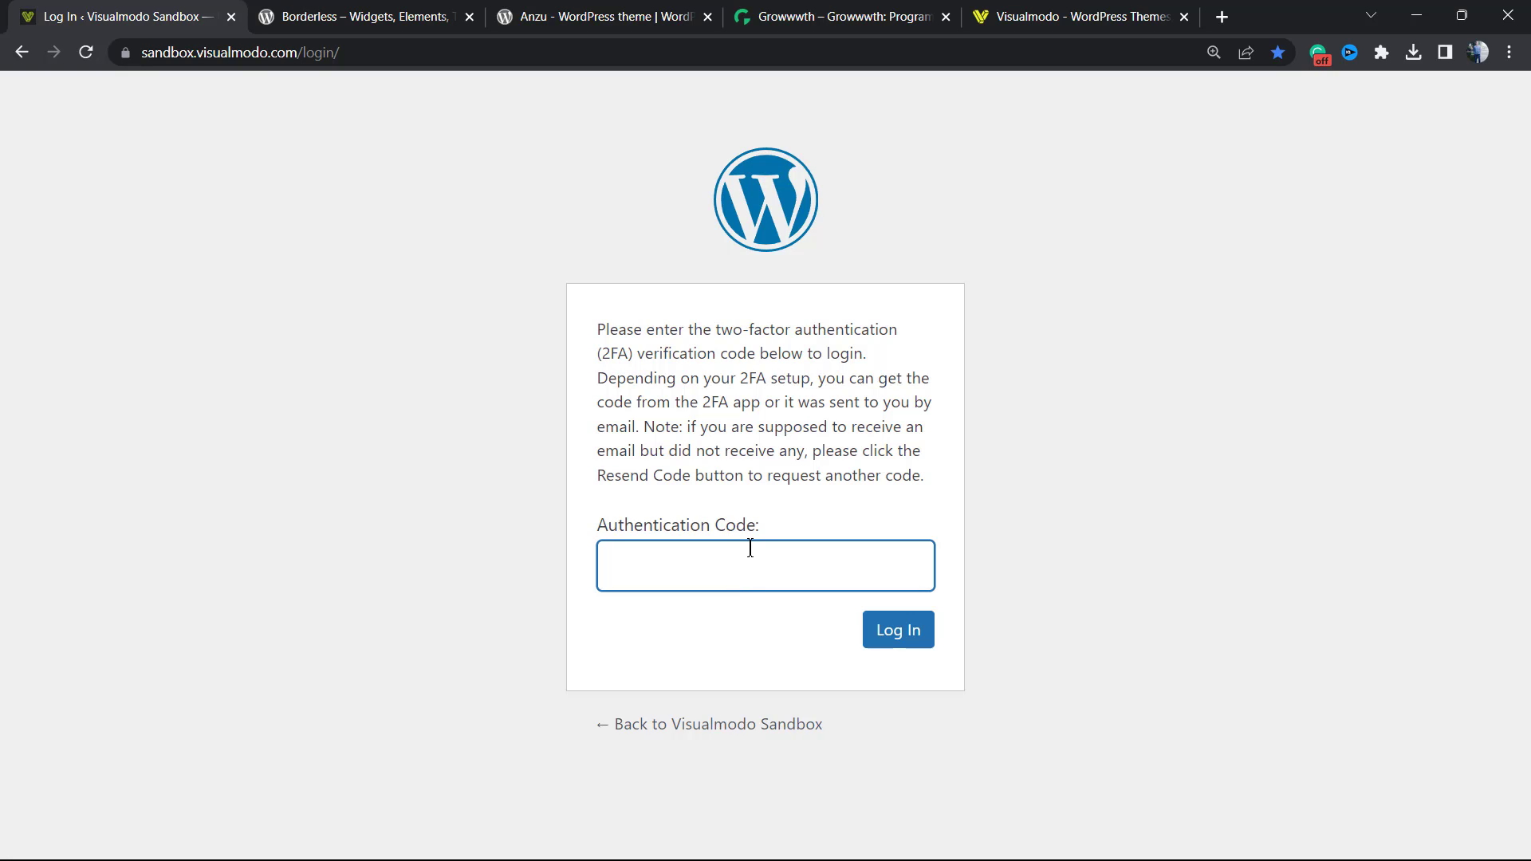
Step: View the Borderless plugin page and the Anzu theme page on WordPress.org
{"action": "left_click", "coordinate": [382, 16]}
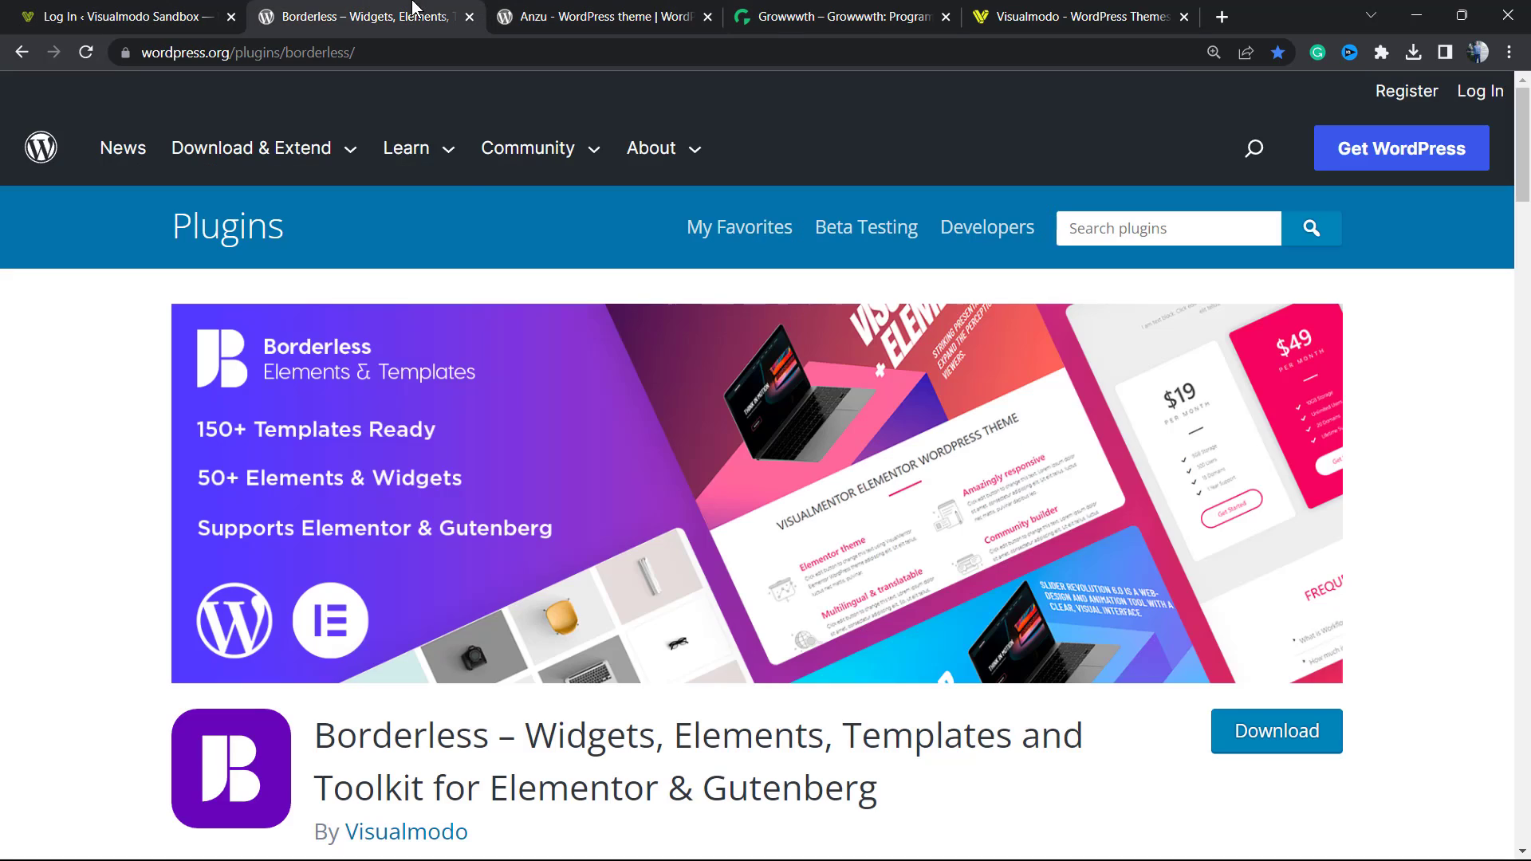
{"action": "scroll", "coordinate": [398, 303], "scroll_direction": "down", "scroll_amount": 1}
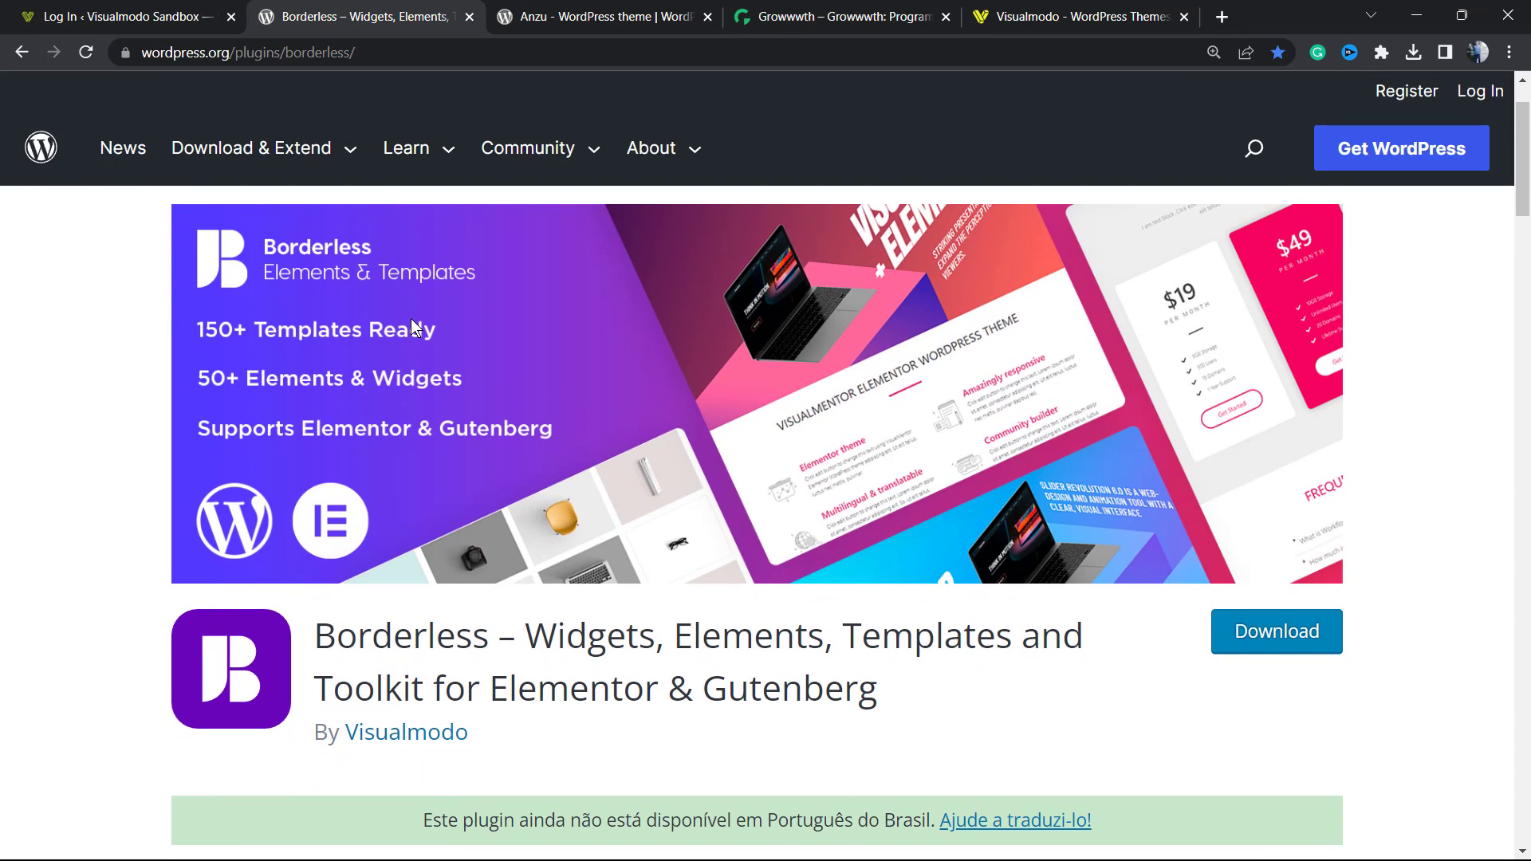
{"action": "scroll", "coordinate": [412, 320], "scroll_direction": "up", "scroll_amount": 2}
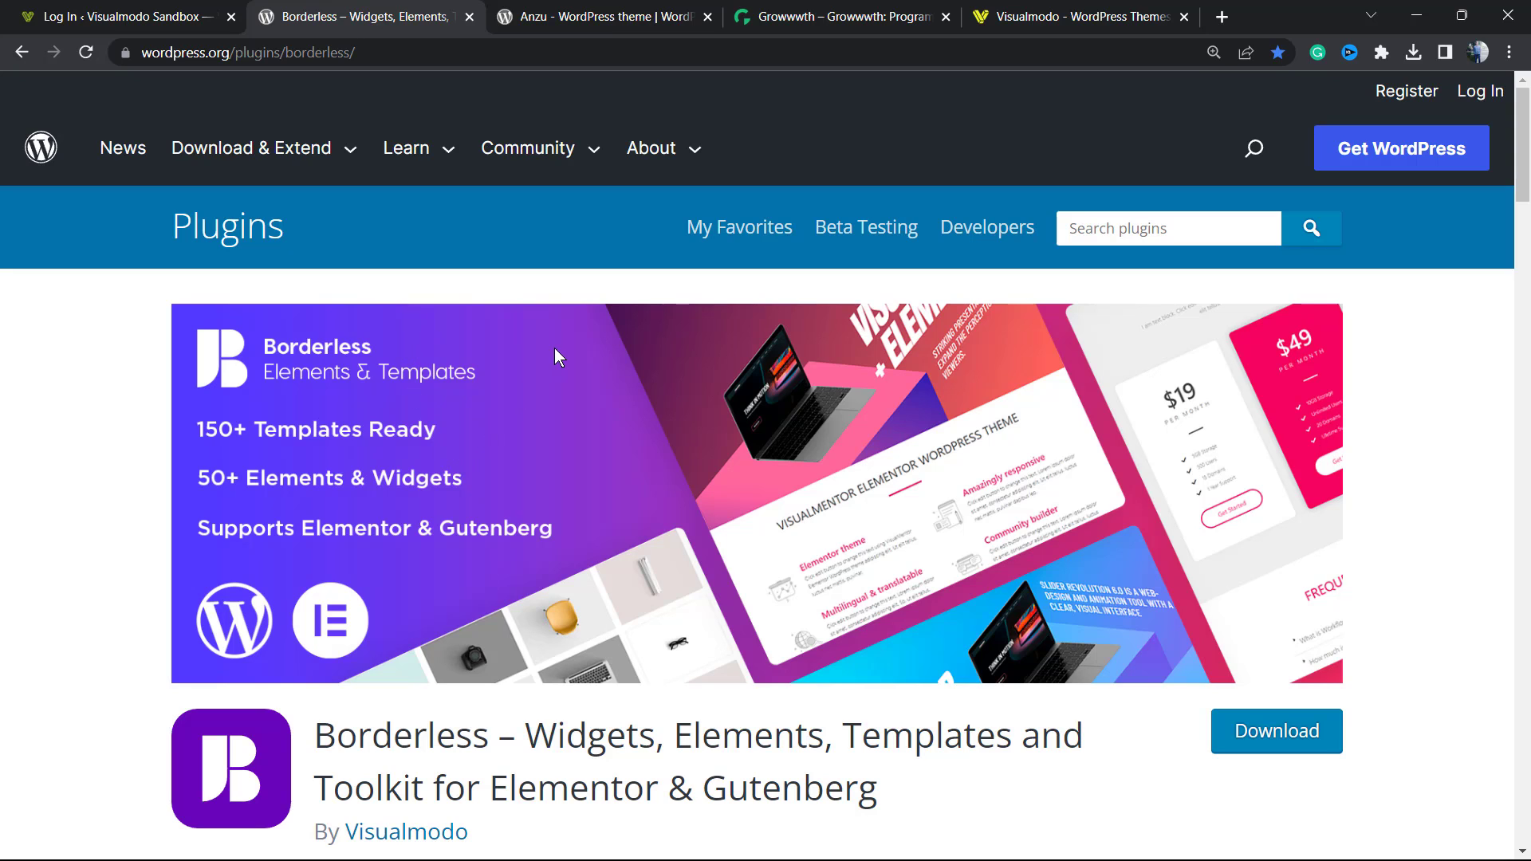
{"action": "left_click", "coordinate": [579, 13]}
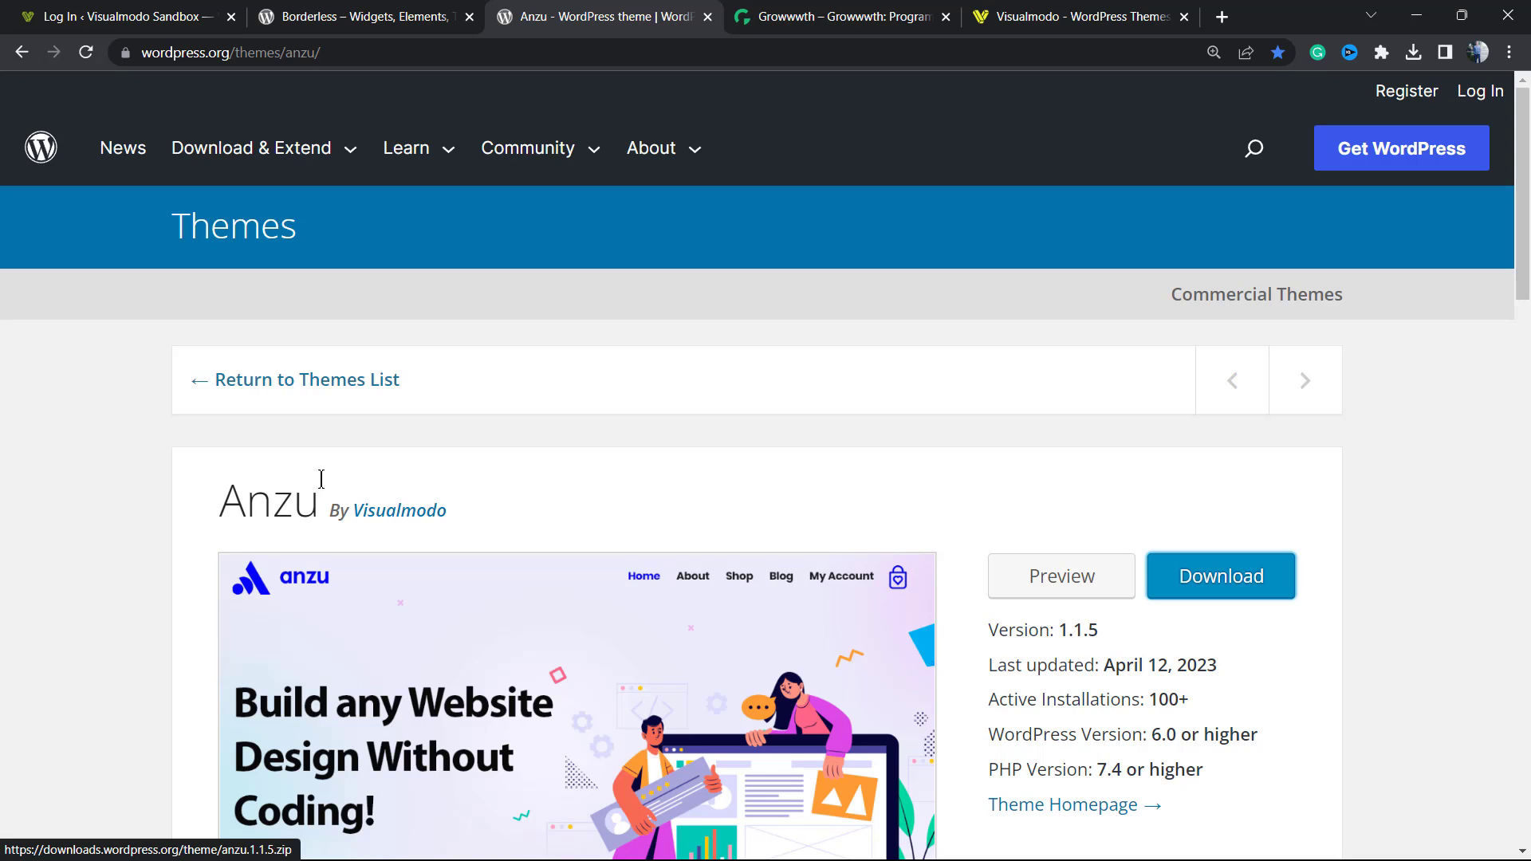
Step: Switch to the Growwwth guest posting site and look through its listed websites
{"action": "left_click", "coordinate": [815, 12]}
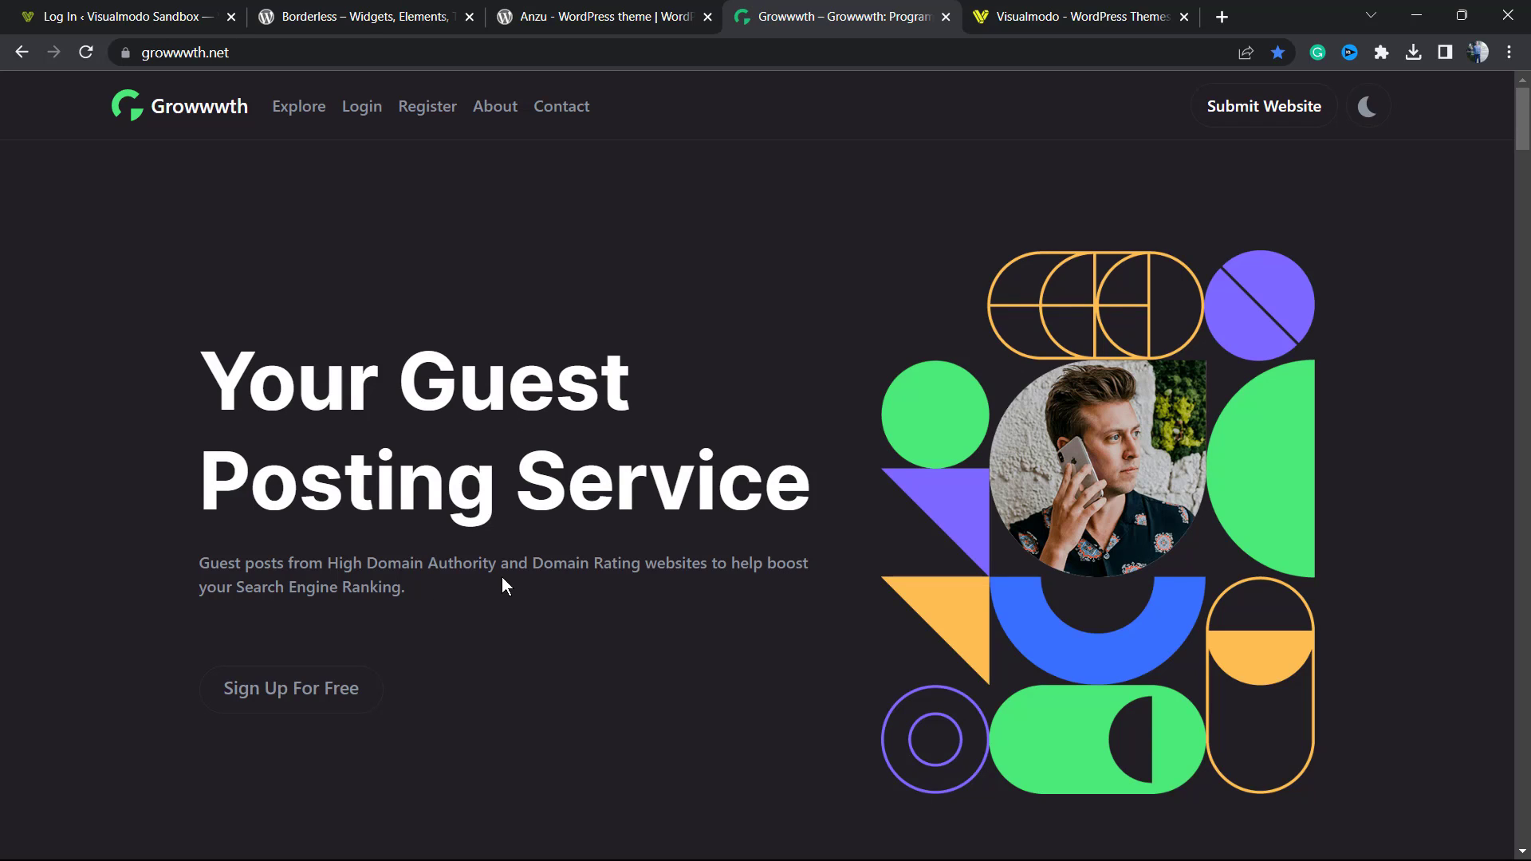
{"action": "scroll", "coordinate": [500, 586], "scroll_direction": "down", "scroll_amount": 8}
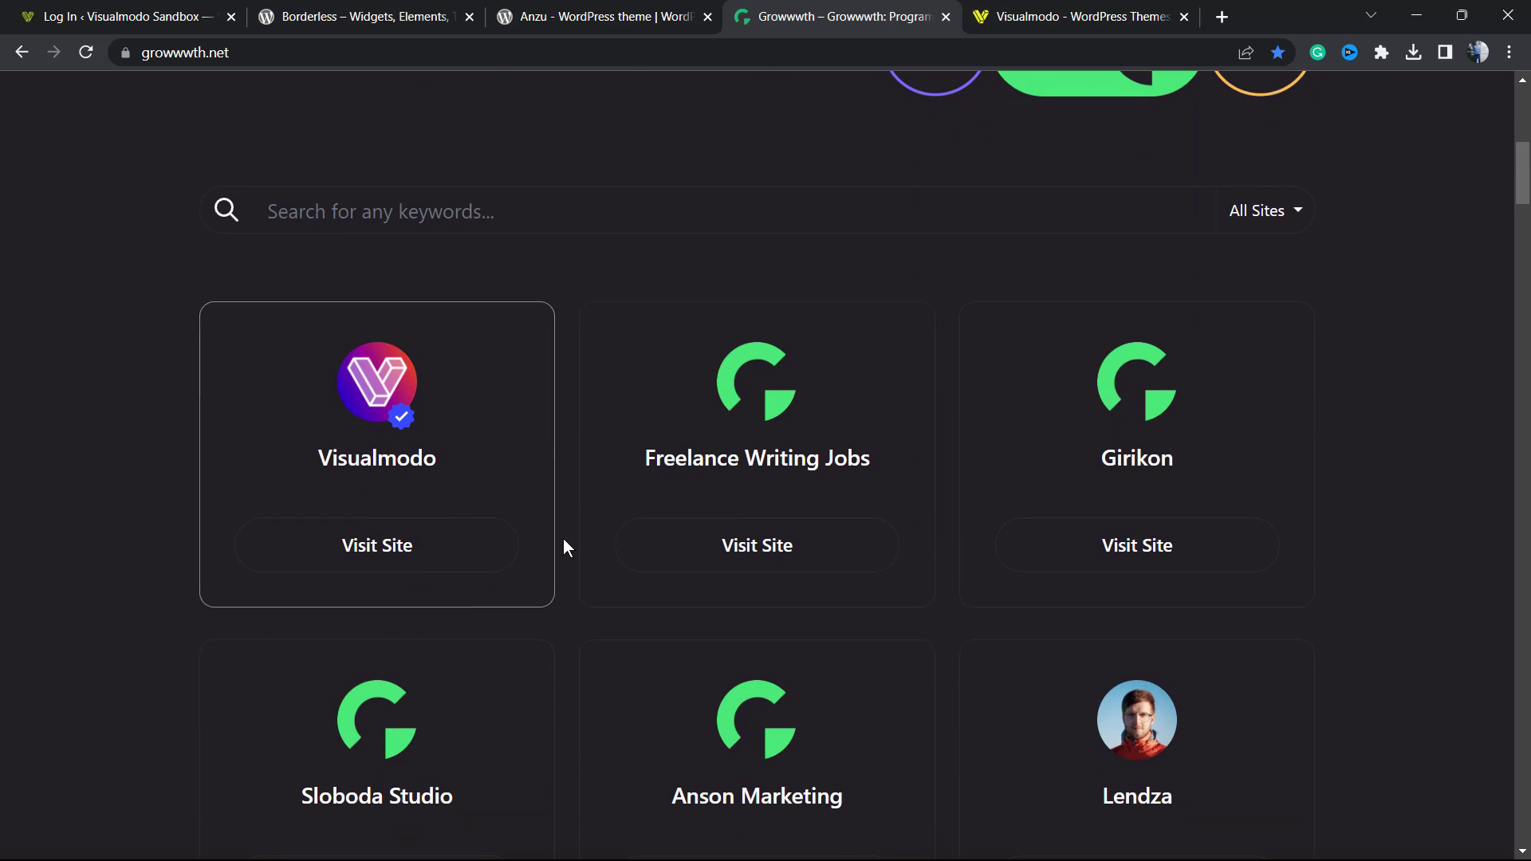
{"action": "scroll", "coordinate": [564, 540], "scroll_direction": "down", "scroll_amount": 3}
{"action": "scroll", "coordinate": [564, 539], "scroll_direction": "up", "scroll_amount": 1}
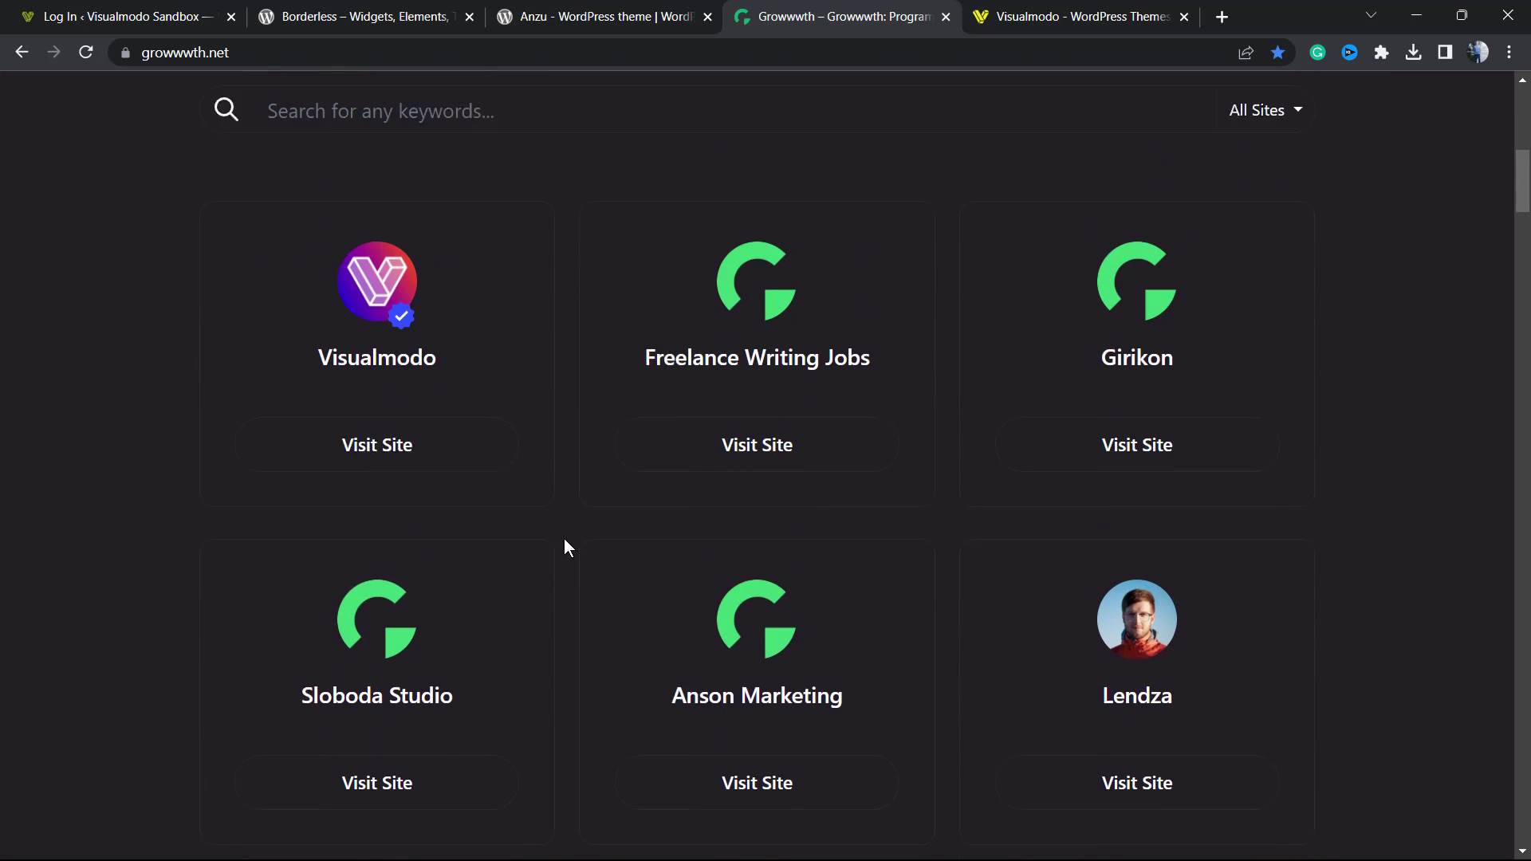
{"action": "scroll", "coordinate": [564, 547], "scroll_direction": "up", "scroll_amount": 2}
{"action": "scroll", "coordinate": [564, 547], "scroll_direction": "down", "scroll_amount": 8}
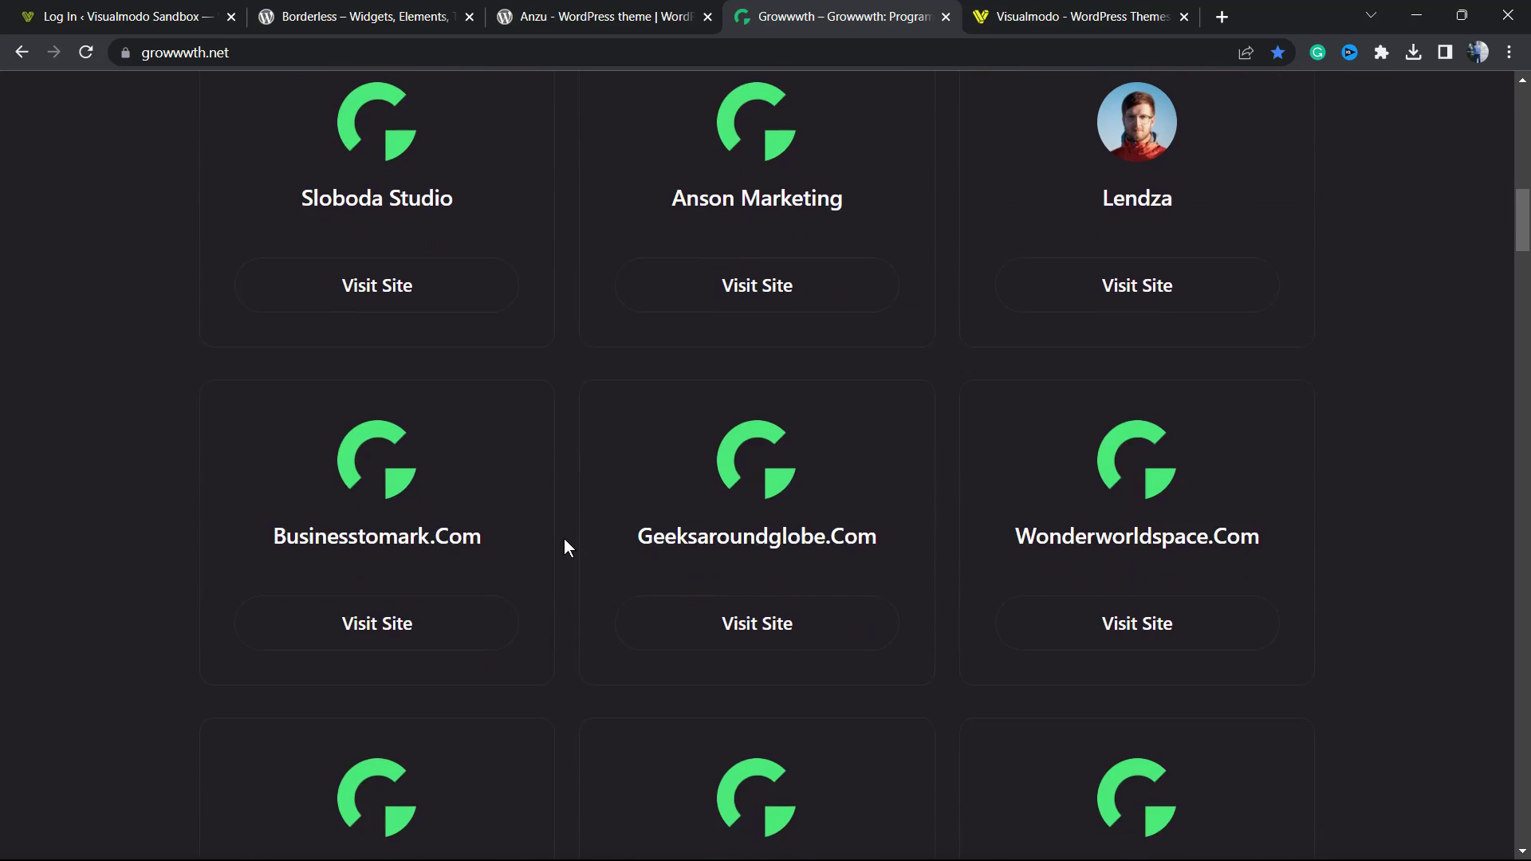
{"action": "scroll", "coordinate": [563, 538], "scroll_direction": "up", "scroll_amount": 15}
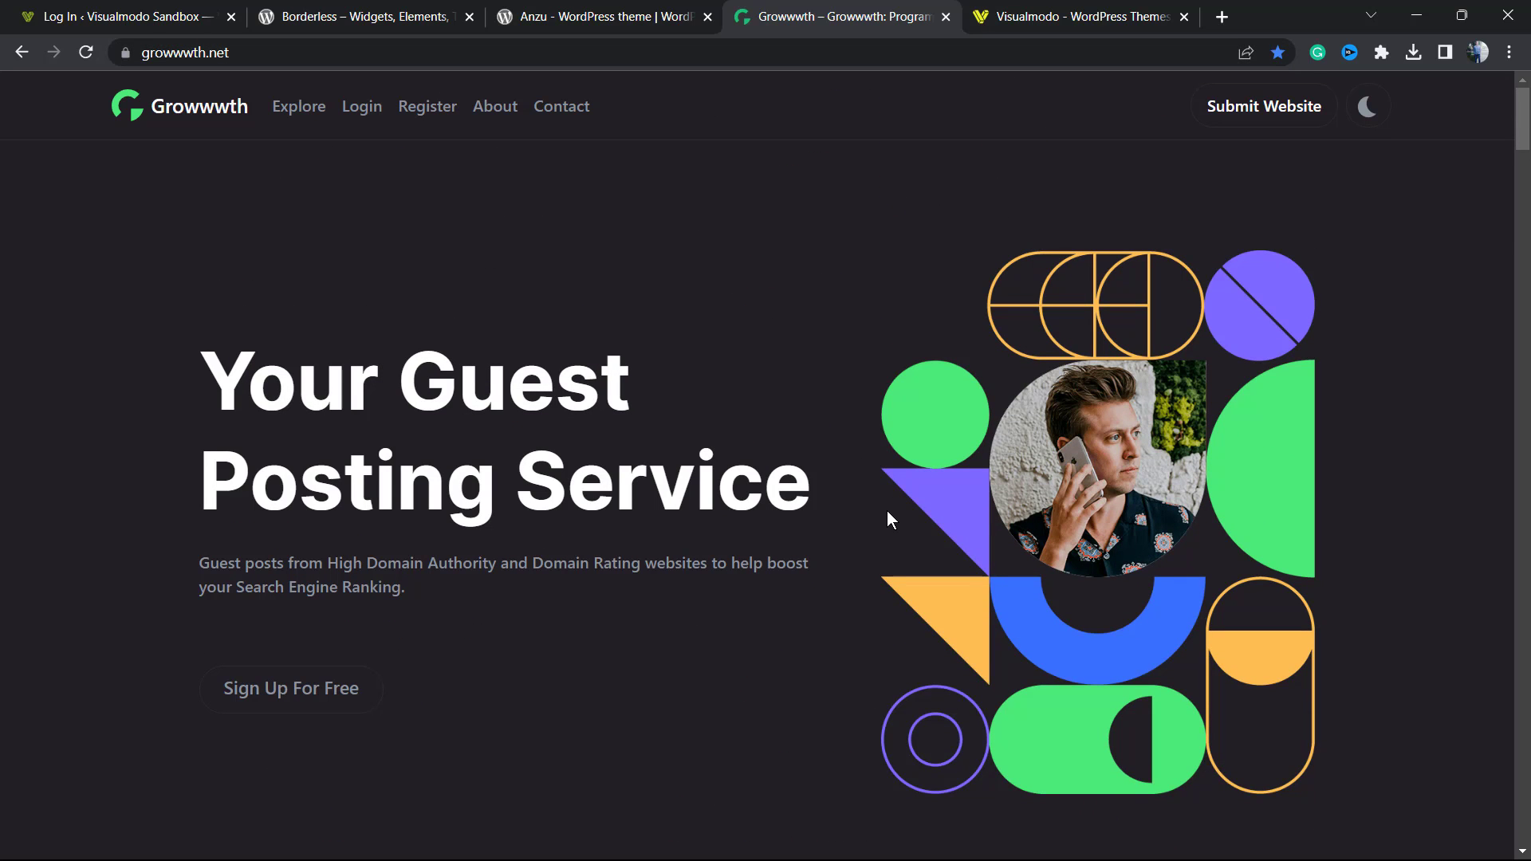
{"action": "scroll", "coordinate": [886, 511], "scroll_direction": "down", "scroll_amount": 15}
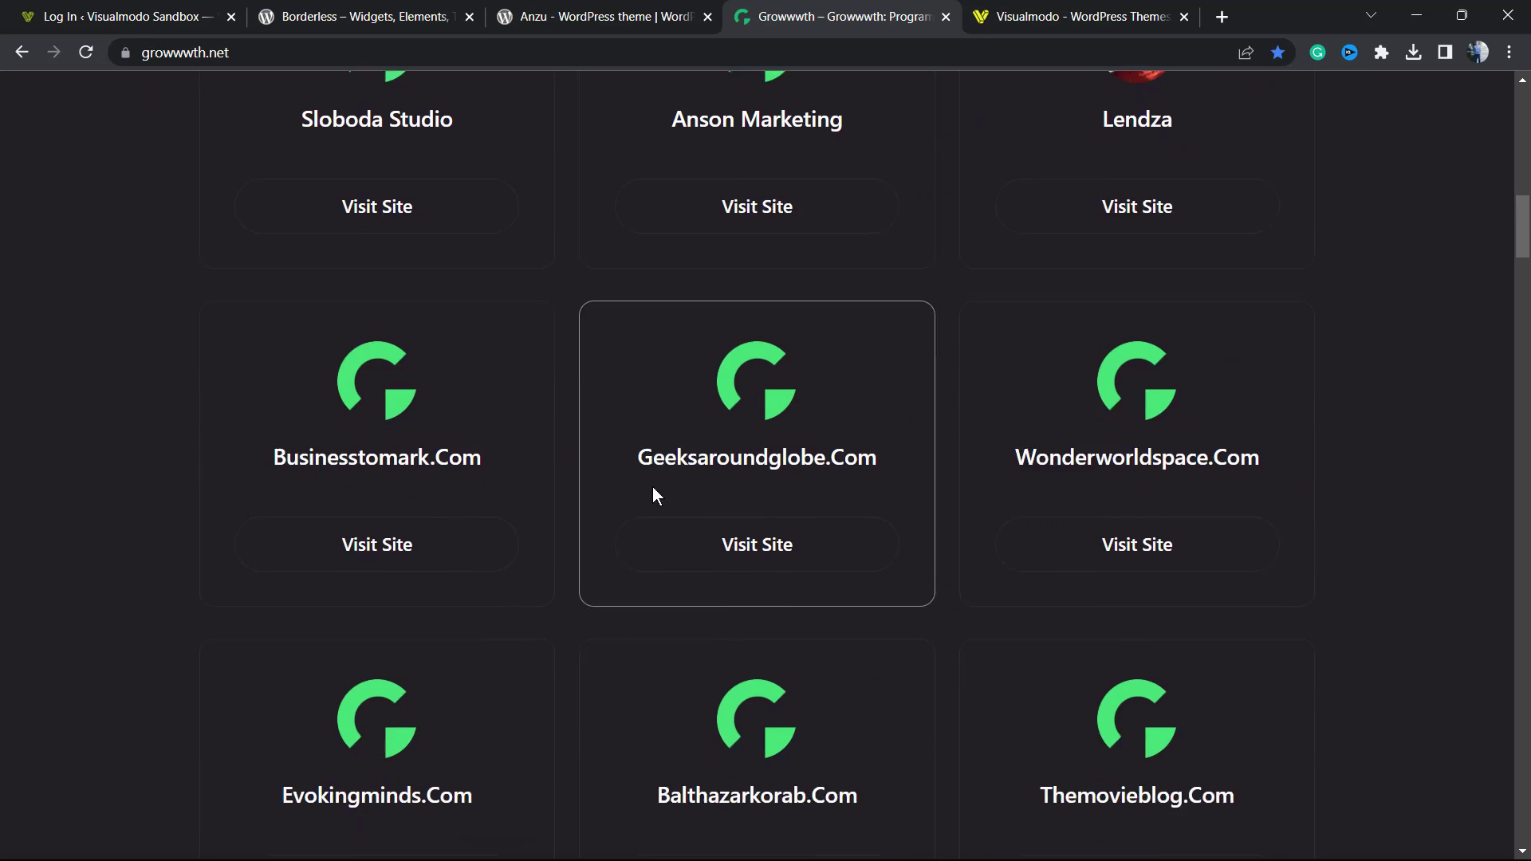
{"action": "scroll", "coordinate": [654, 488], "scroll_direction": "down", "scroll_amount": 8}
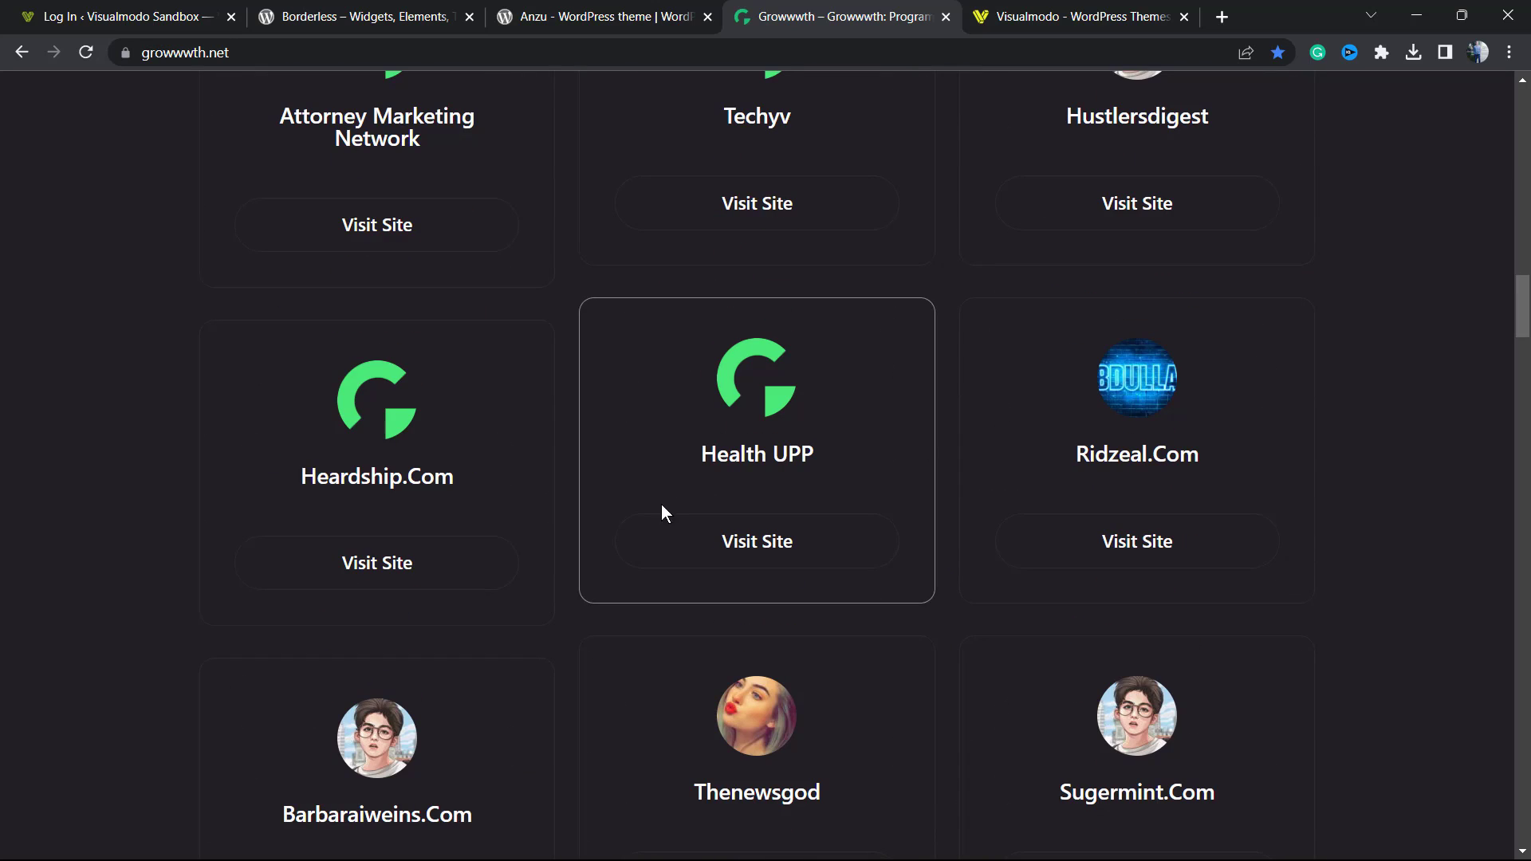
Step: Finish looking through the Growwwth website list, and open the Templates Library on the Visualmodo site to browse its starter templates
{"action": "scroll", "coordinate": [662, 506], "scroll_direction": "down", "scroll_amount": 10}
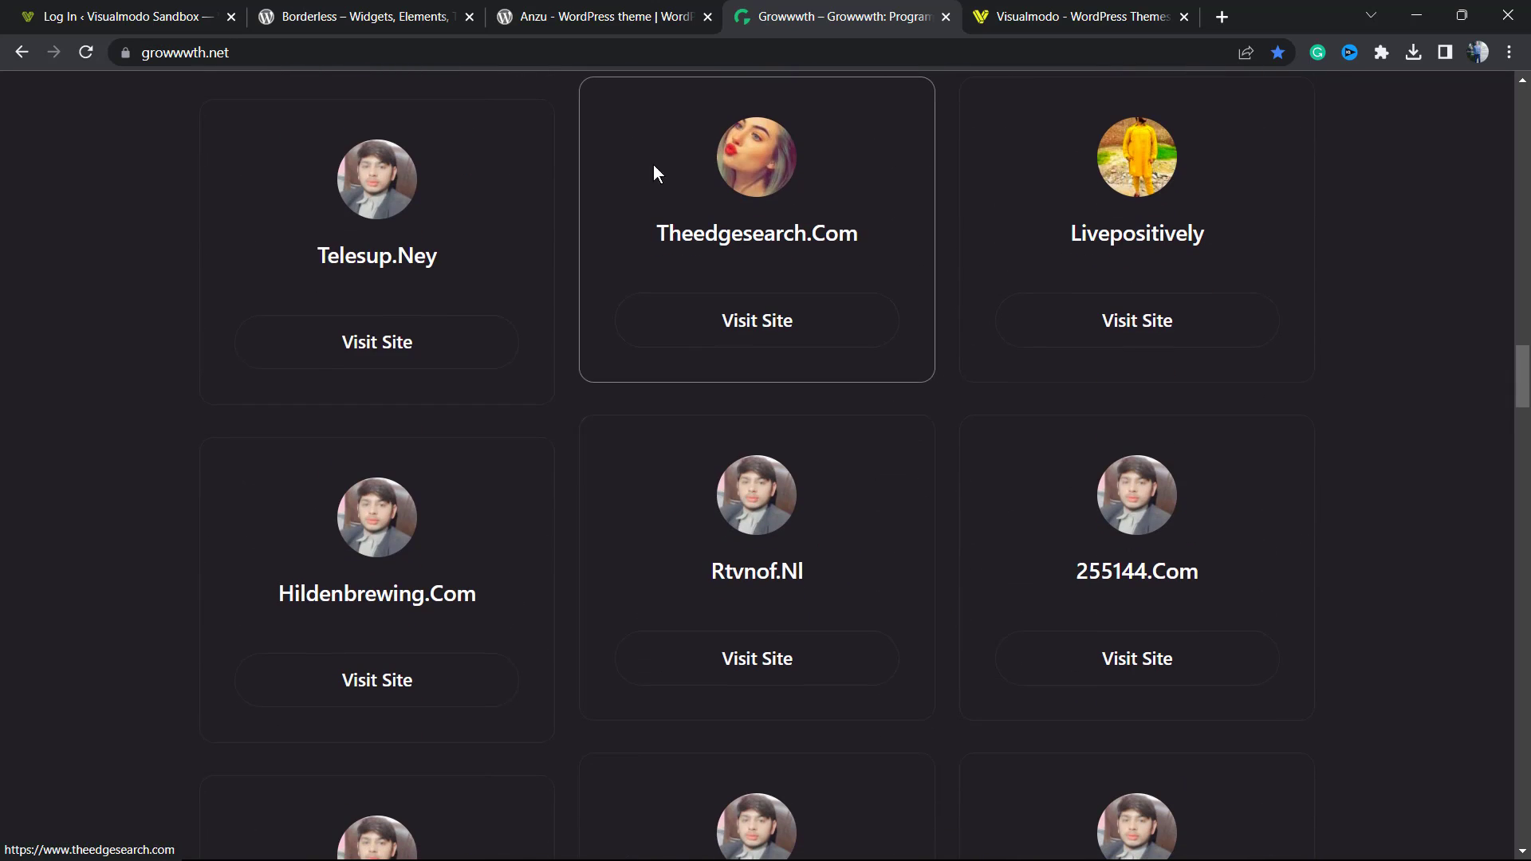
{"action": "key", "text": "ctrl+Tab"}
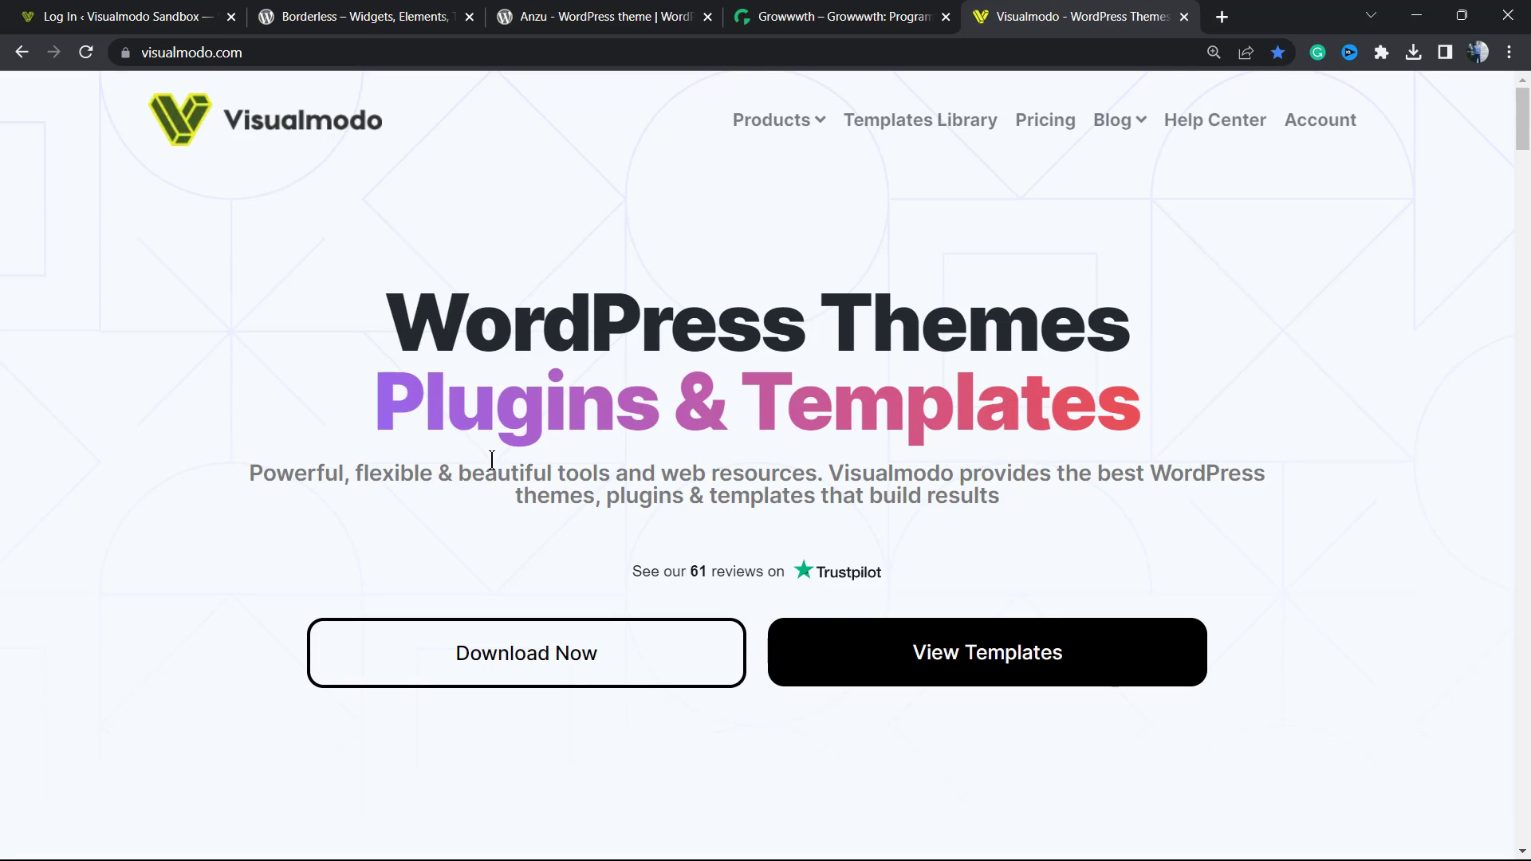
{"action": "left_click", "coordinate": [899, 121]}
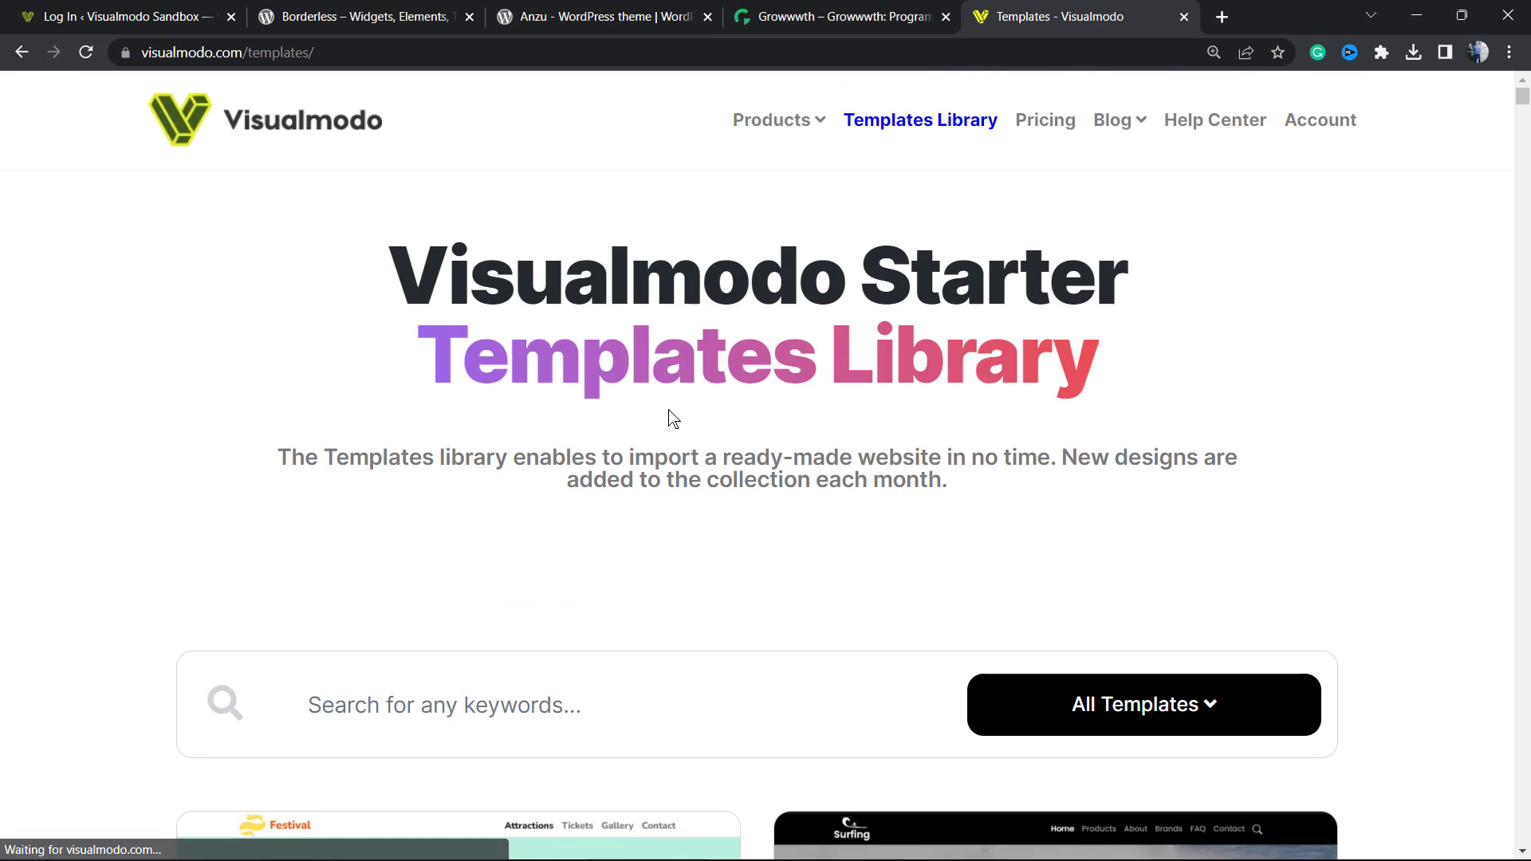
{"action": "scroll", "coordinate": [672, 418], "scroll_direction": "down", "scroll_amount": 7}
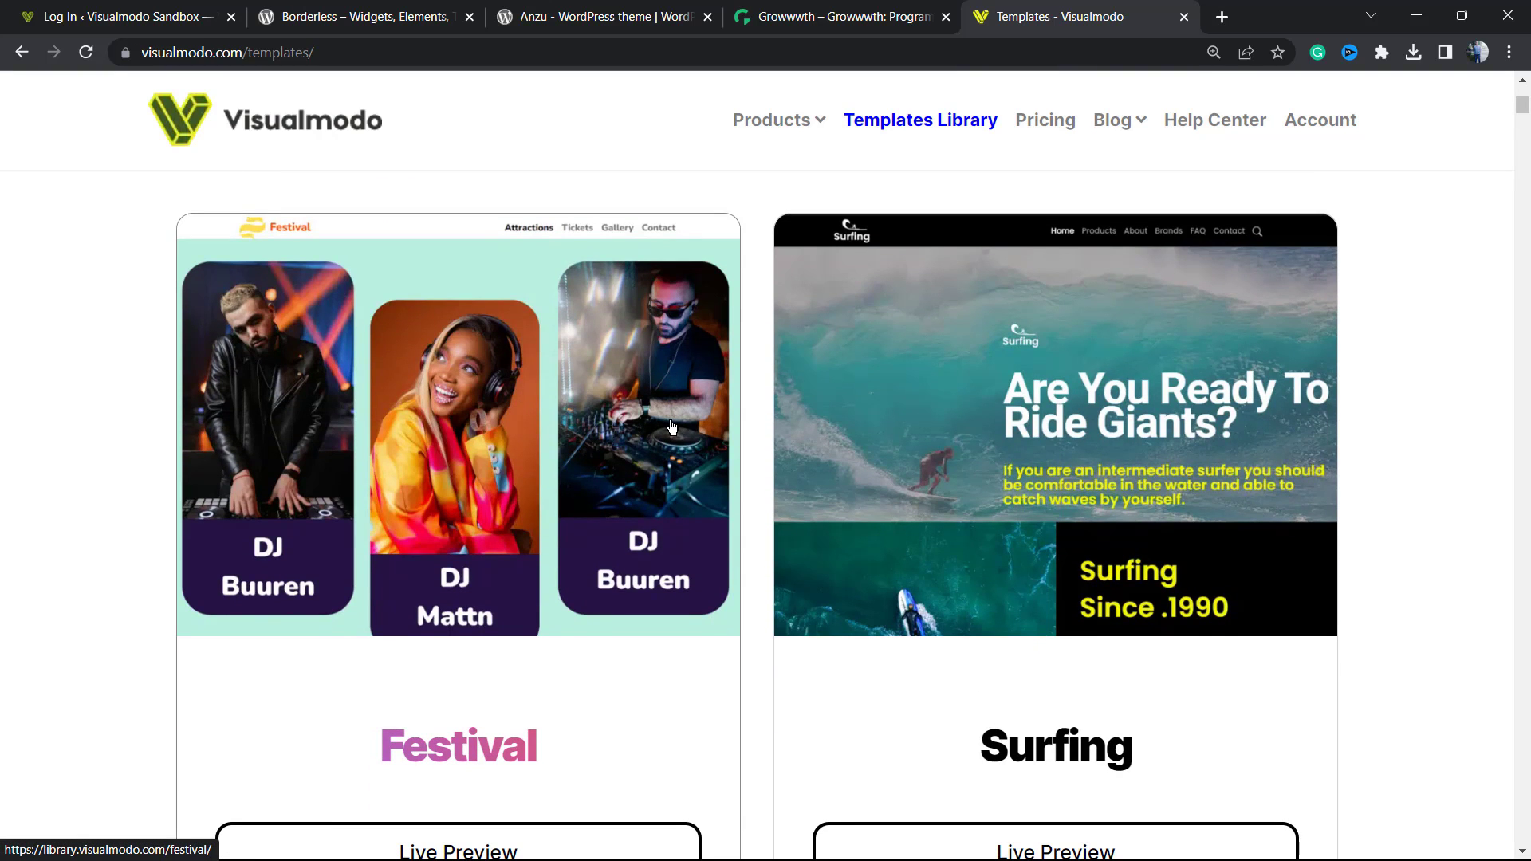
{"action": "scroll", "coordinate": [674, 422], "scroll_direction": "down", "scroll_amount": 6}
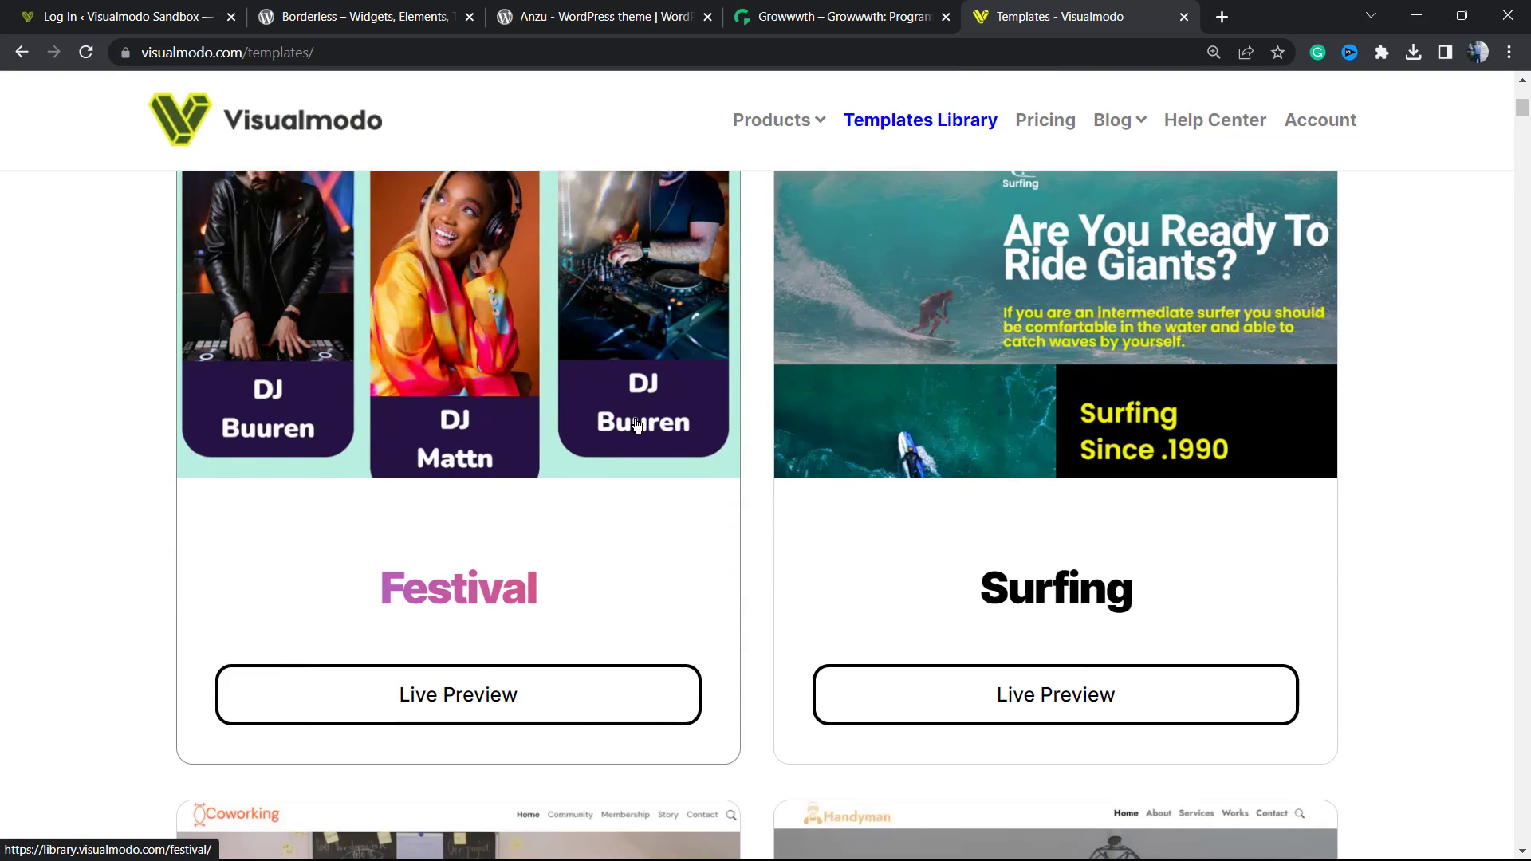
{"action": "scroll", "coordinate": [673, 444], "scroll_direction": "down", "scroll_amount": 13}
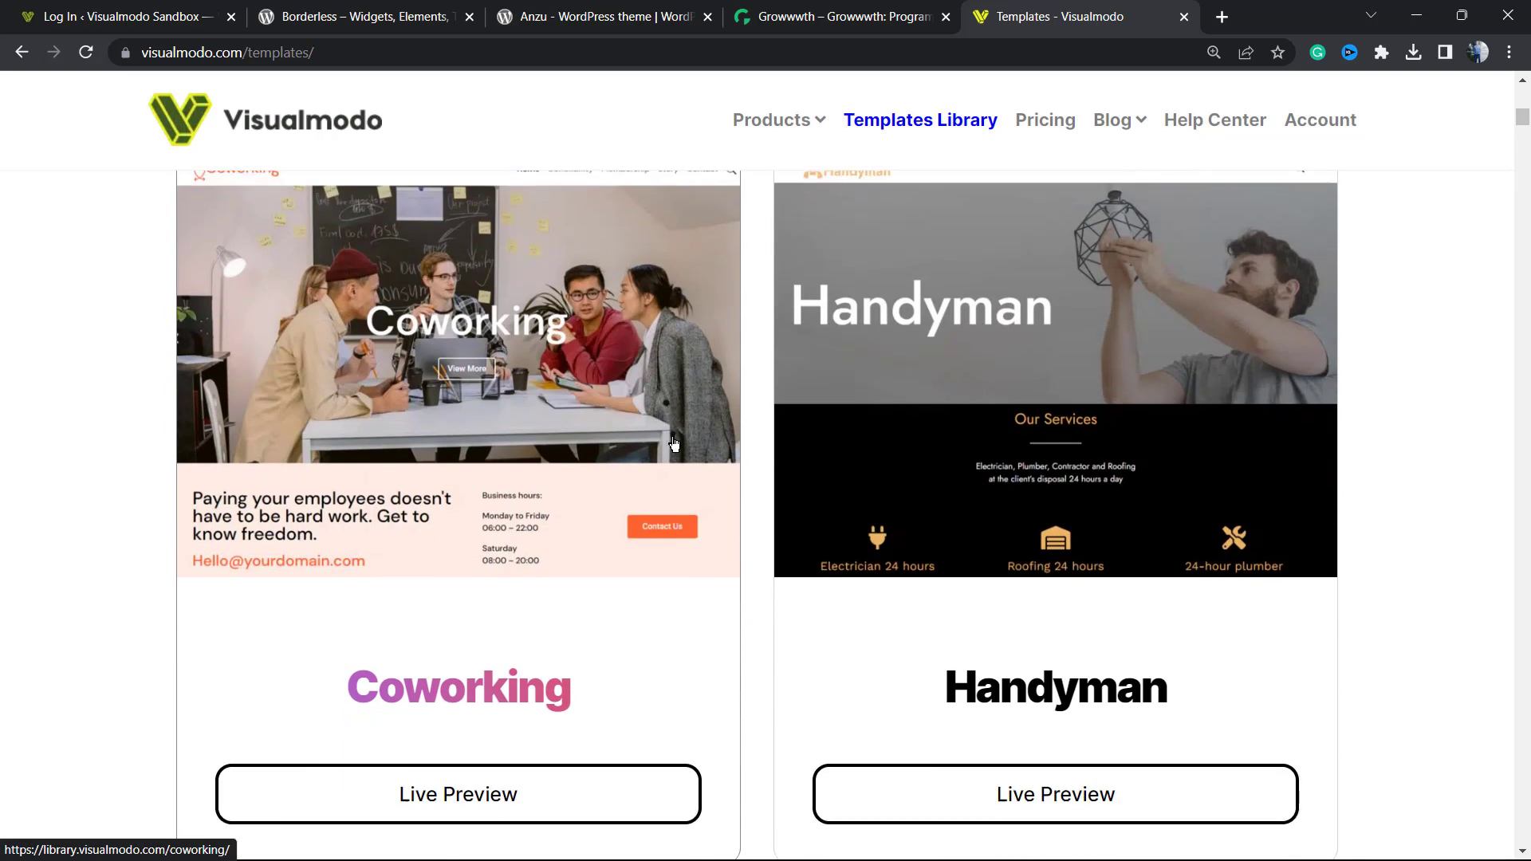
{"action": "scroll", "coordinate": [693, 440], "scroll_direction": "down", "scroll_amount": 10}
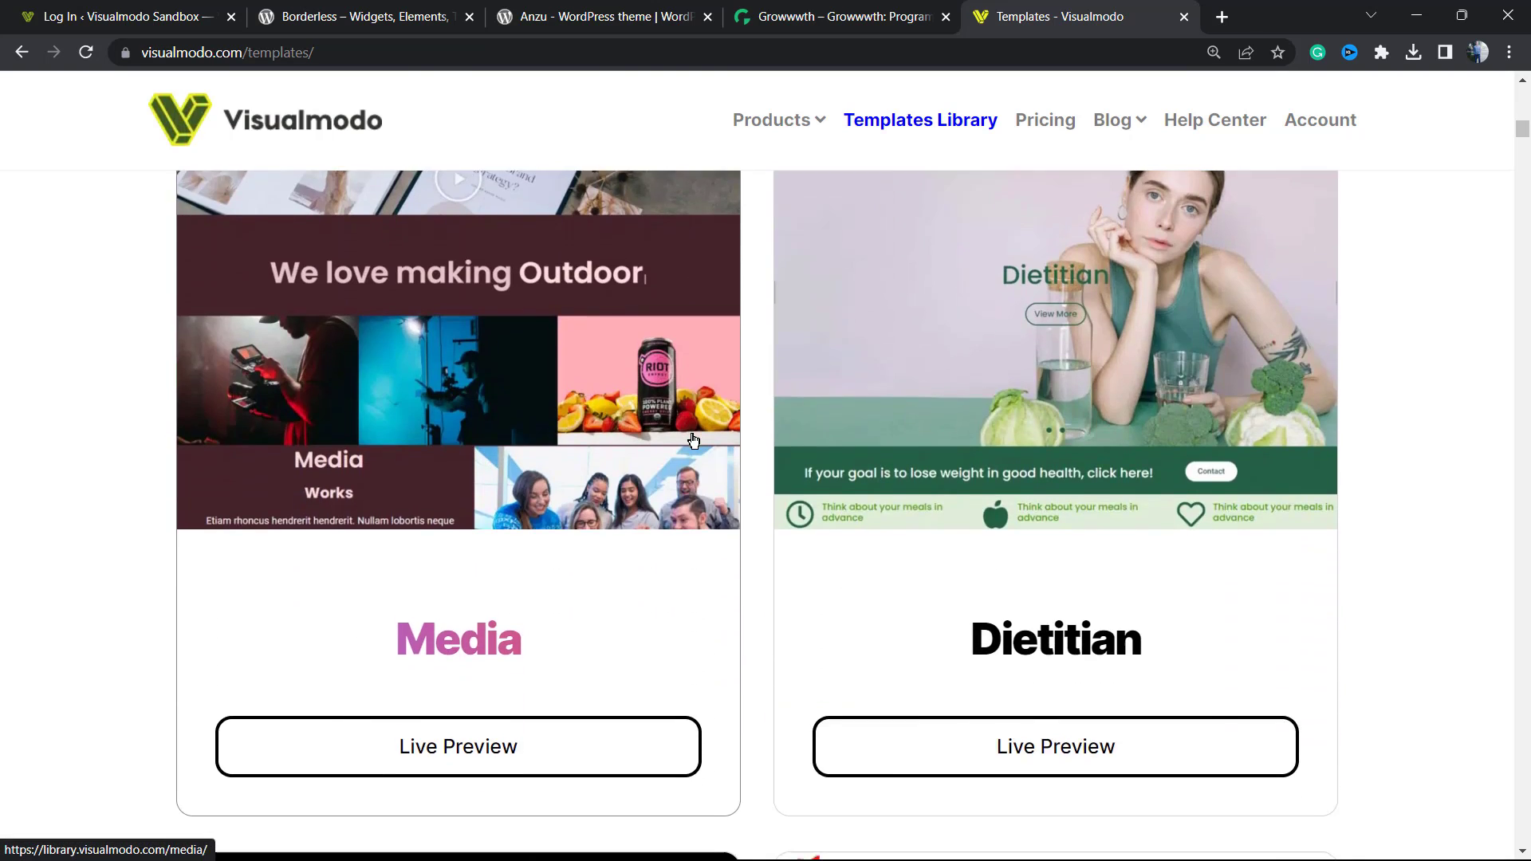
{"action": "scroll", "coordinate": [725, 436], "scroll_direction": "down", "scroll_amount": 17}
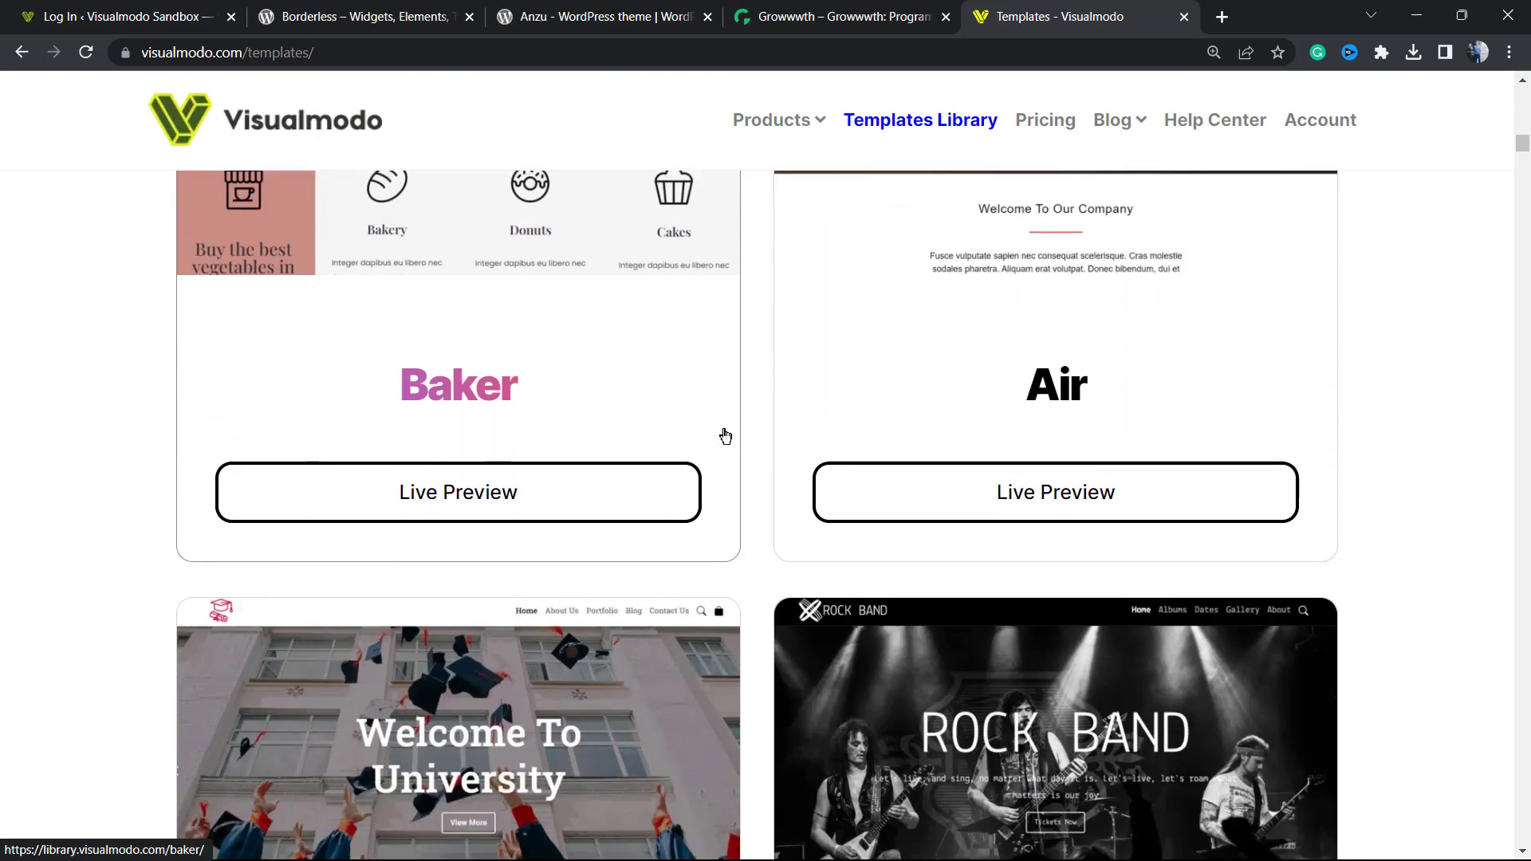
{"action": "scroll", "coordinate": [769, 442], "scroll_direction": "down", "scroll_amount": 12}
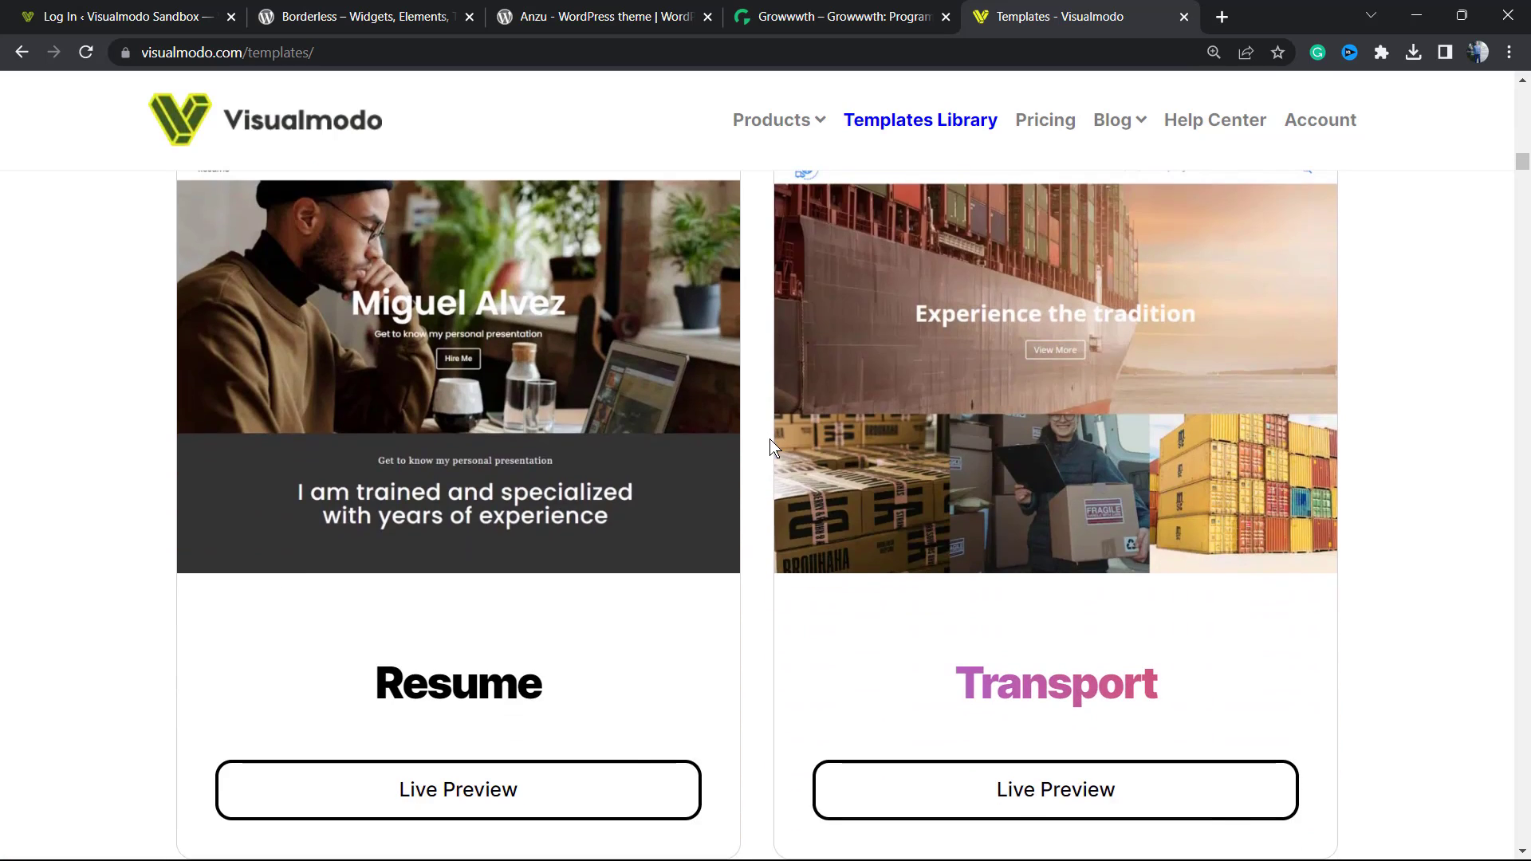
{"action": "scroll", "coordinate": [774, 441], "scroll_direction": "down", "scroll_amount": 20}
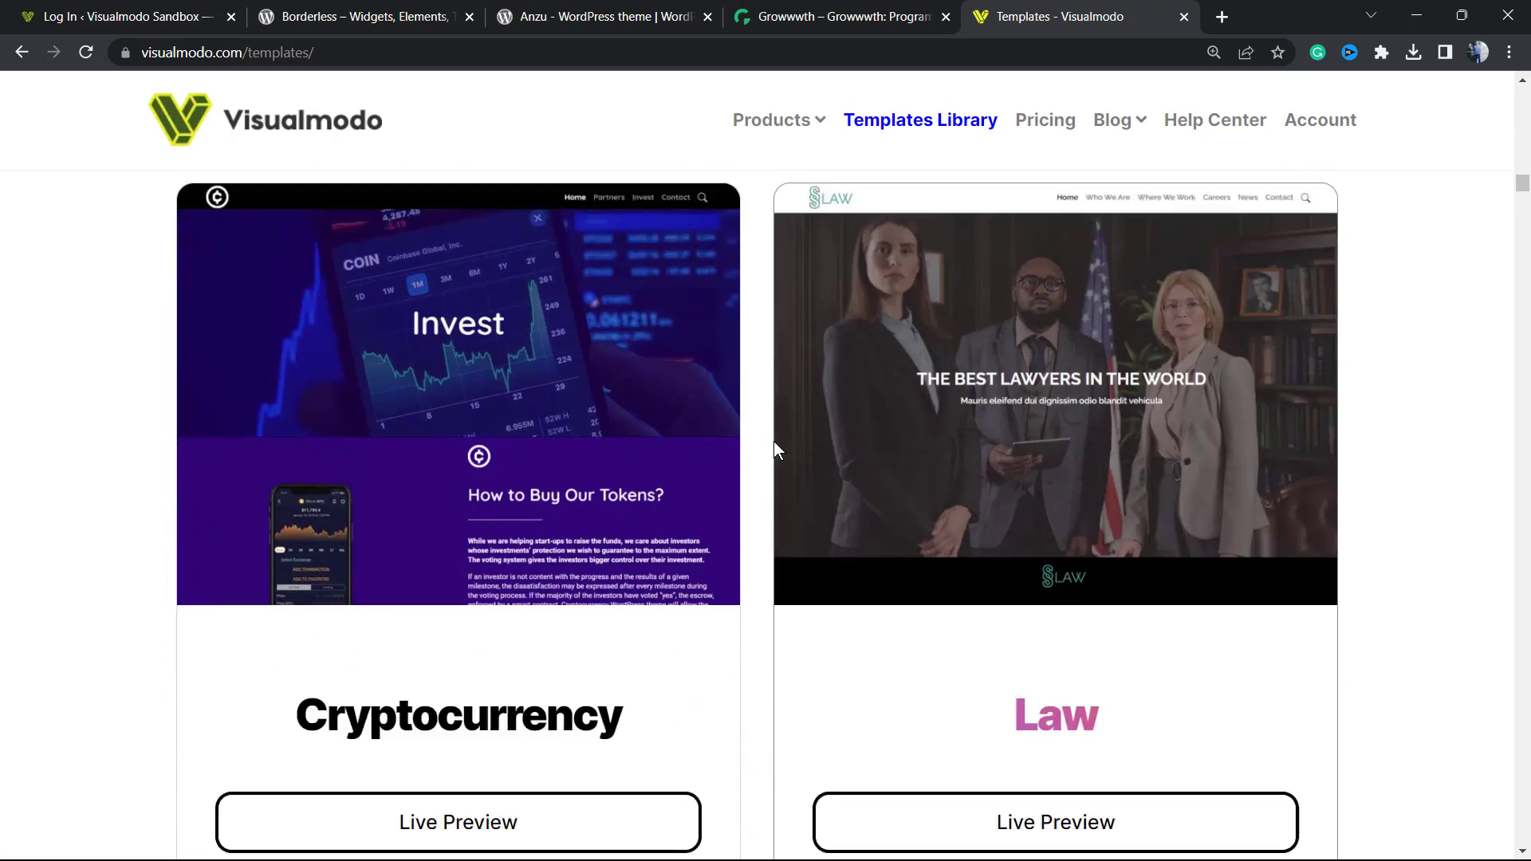
{"action": "scroll", "coordinate": [760, 393], "scroll_direction": "down", "scroll_amount": 7}
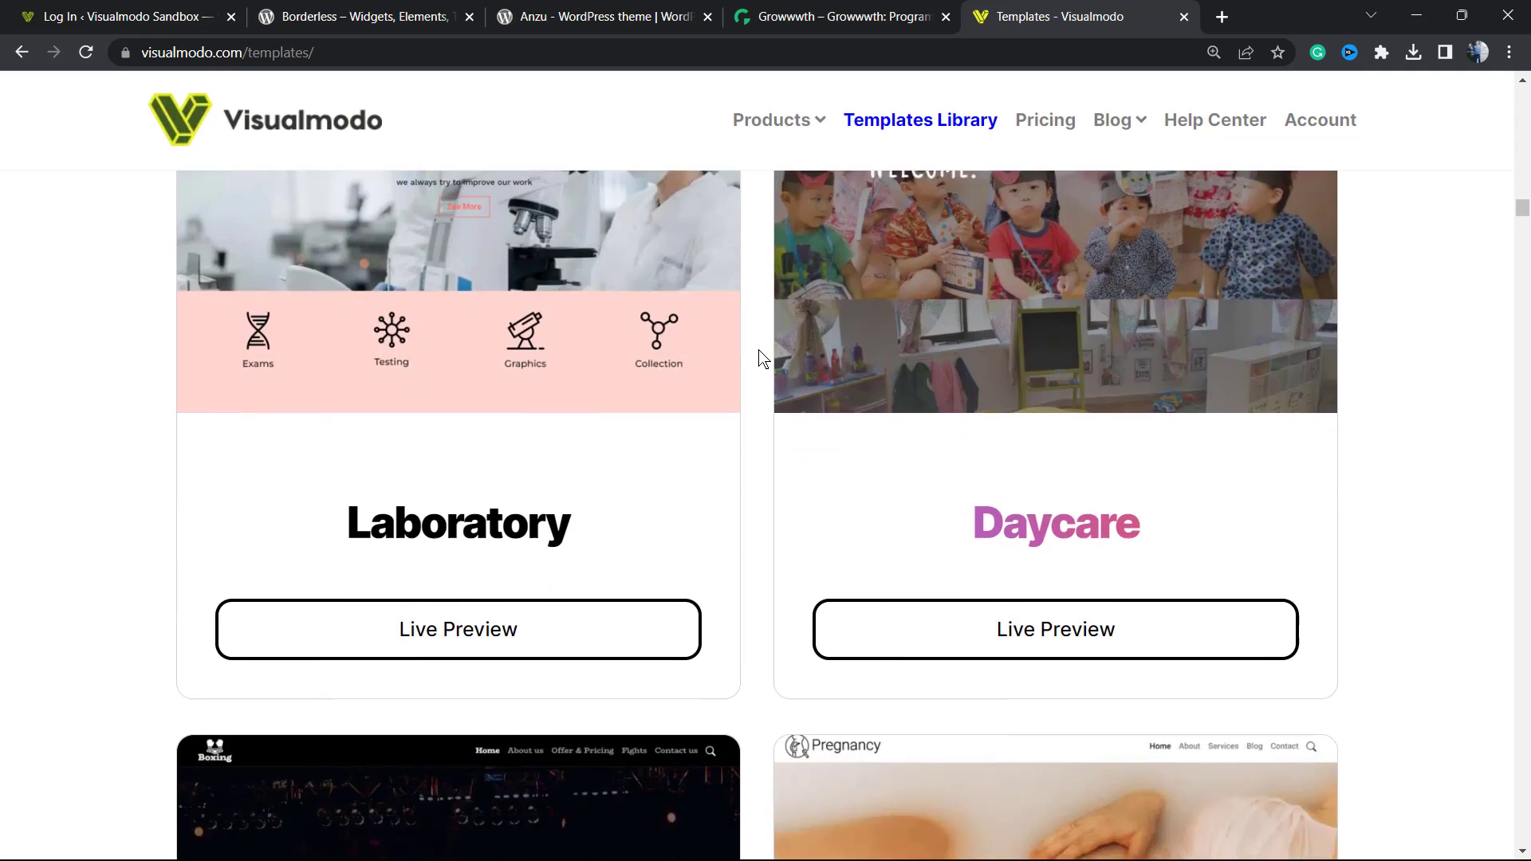